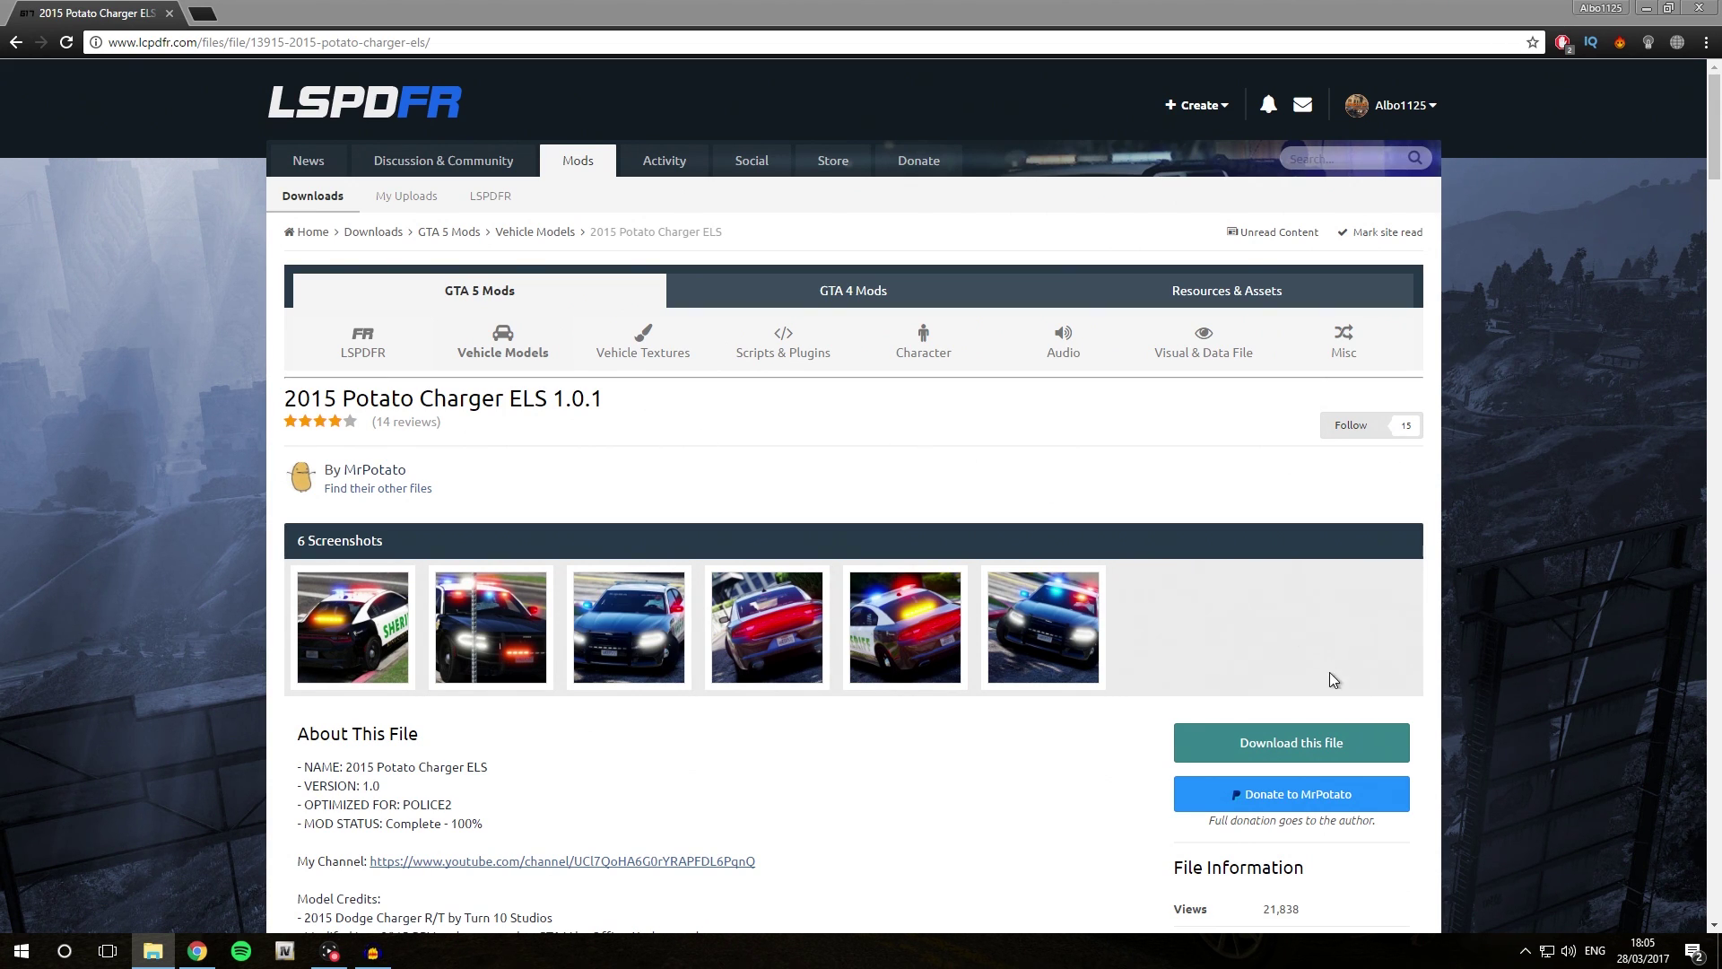
# Start downloading the 2015 Potato Charger ELS mod from its LSPDFR file page.
pyautogui.scroll(-2, 1330, 671)
pyautogui.click(1299, 562)
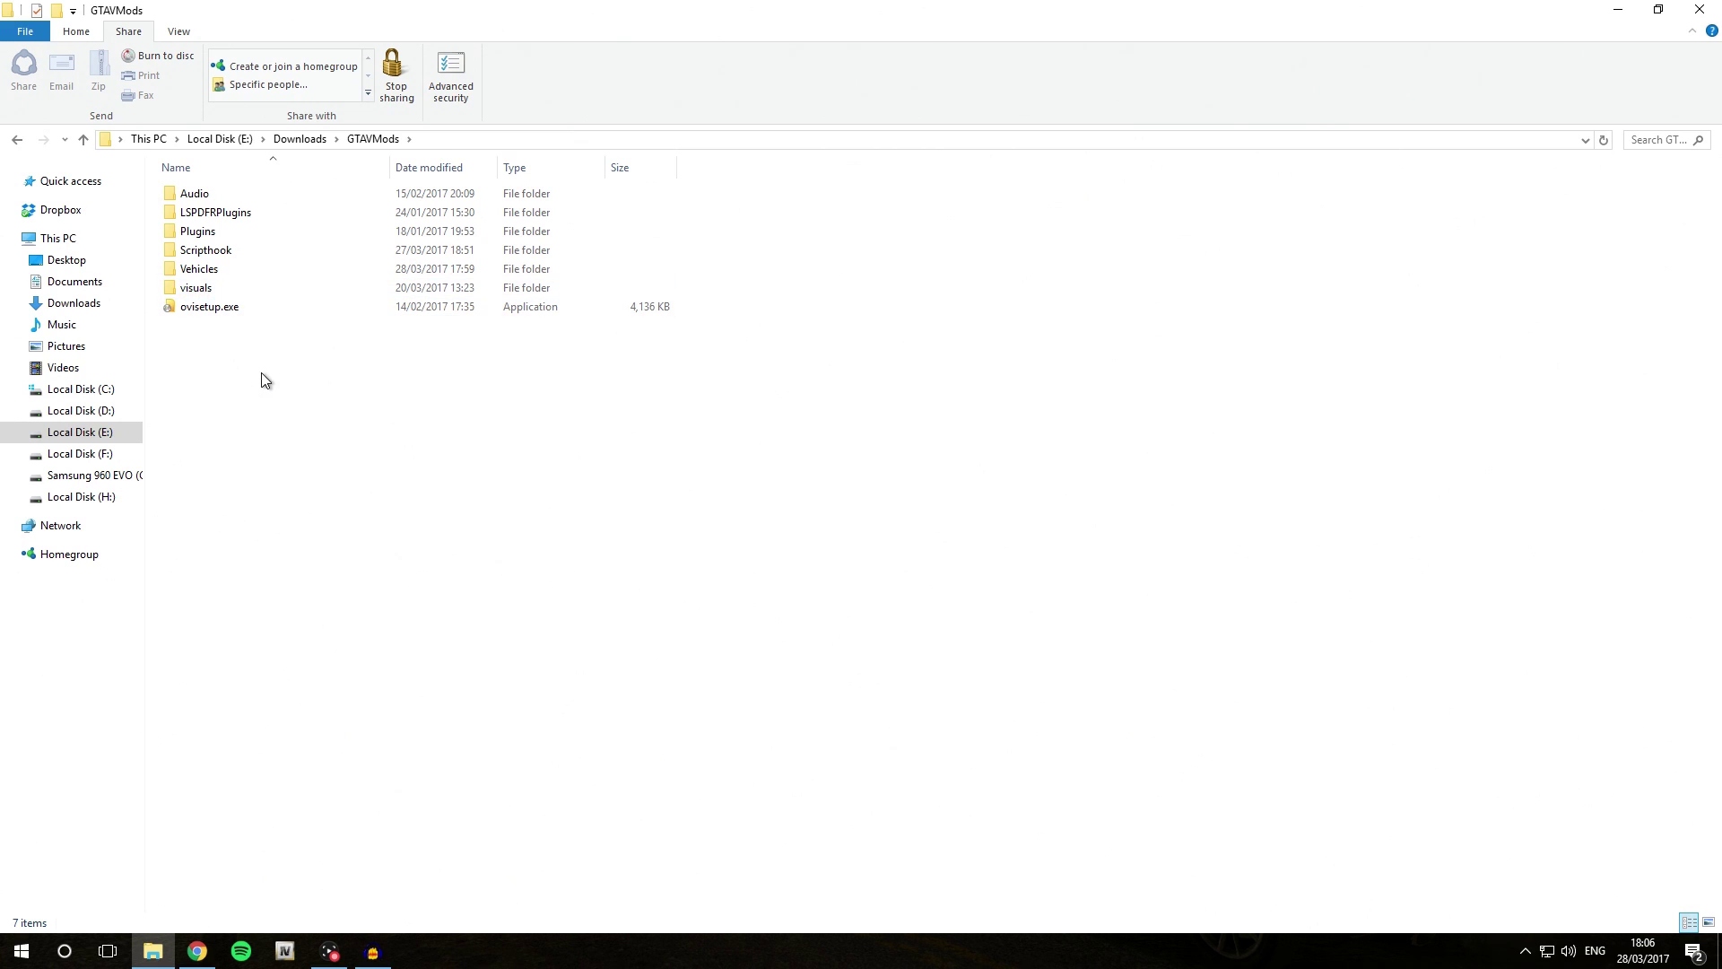
# Open 2015 Dodge Charger ELS.rar from the GTAVMods Vehicles folder in WinRAR.
pyautogui.doubleClick(220, 269)
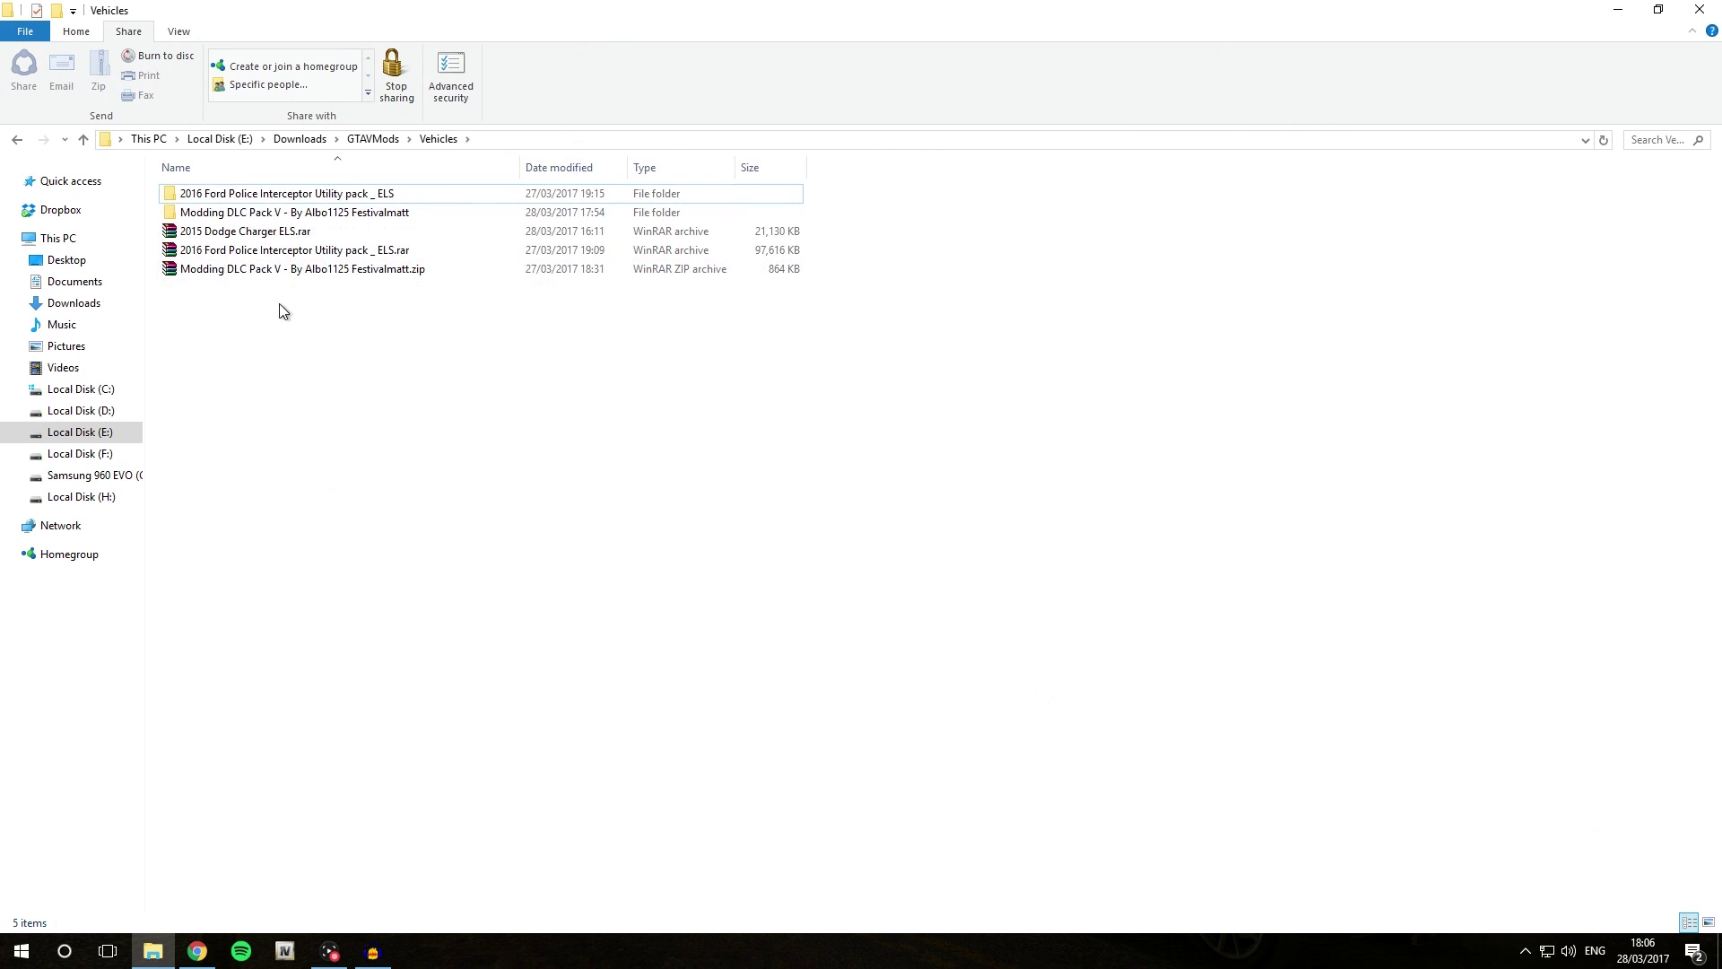
pyautogui.doubleClick(322, 233)
# Extract the archive to a 2015 Dodge Charger ELS folder and open the inner folder.
pyautogui.press('Escape')
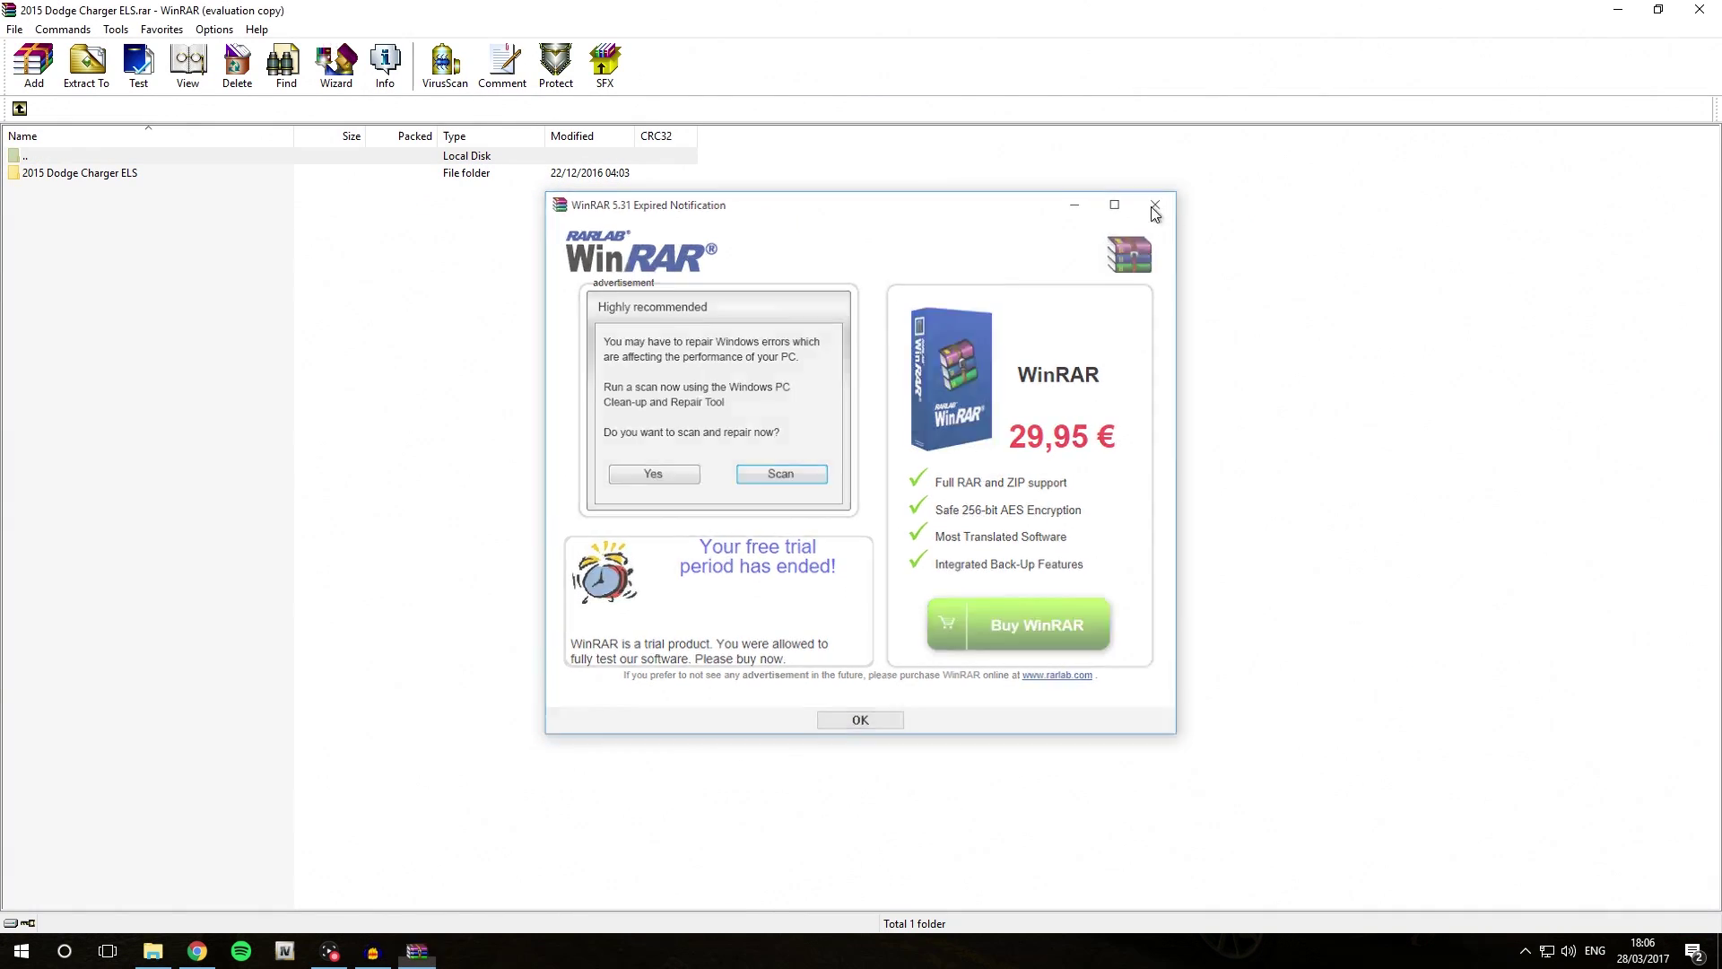
pyautogui.click(94, 75)
pyautogui.click(901, 657)
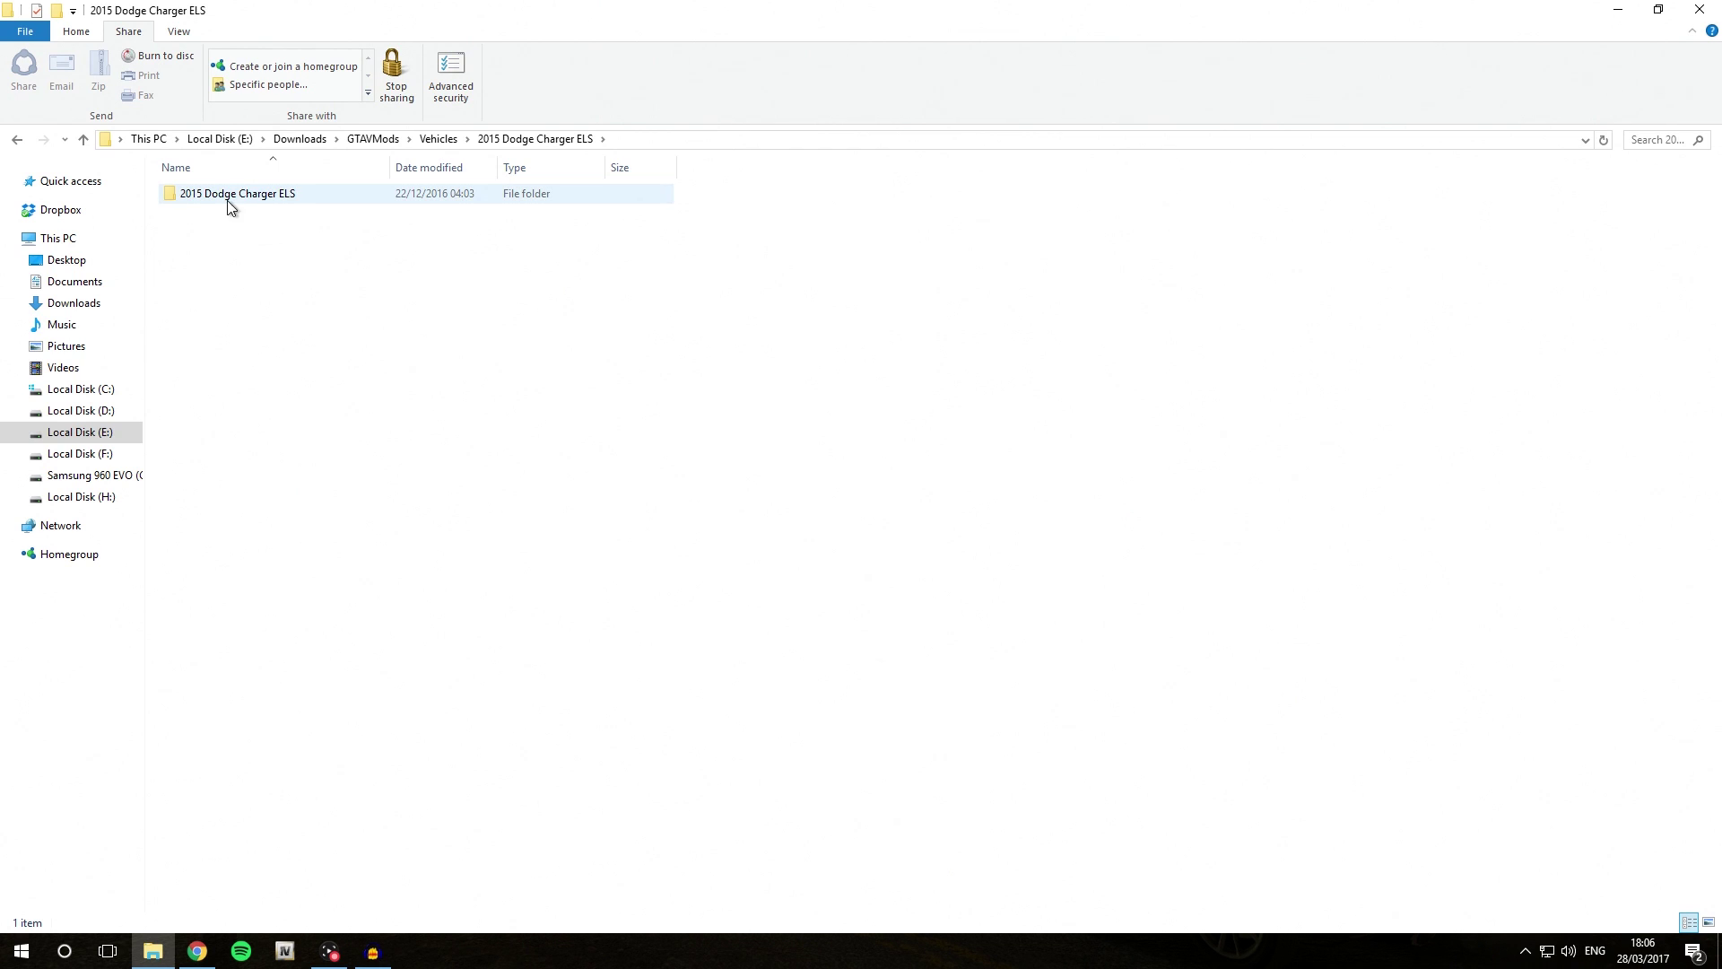
pyautogui.doubleClick(251, 196)
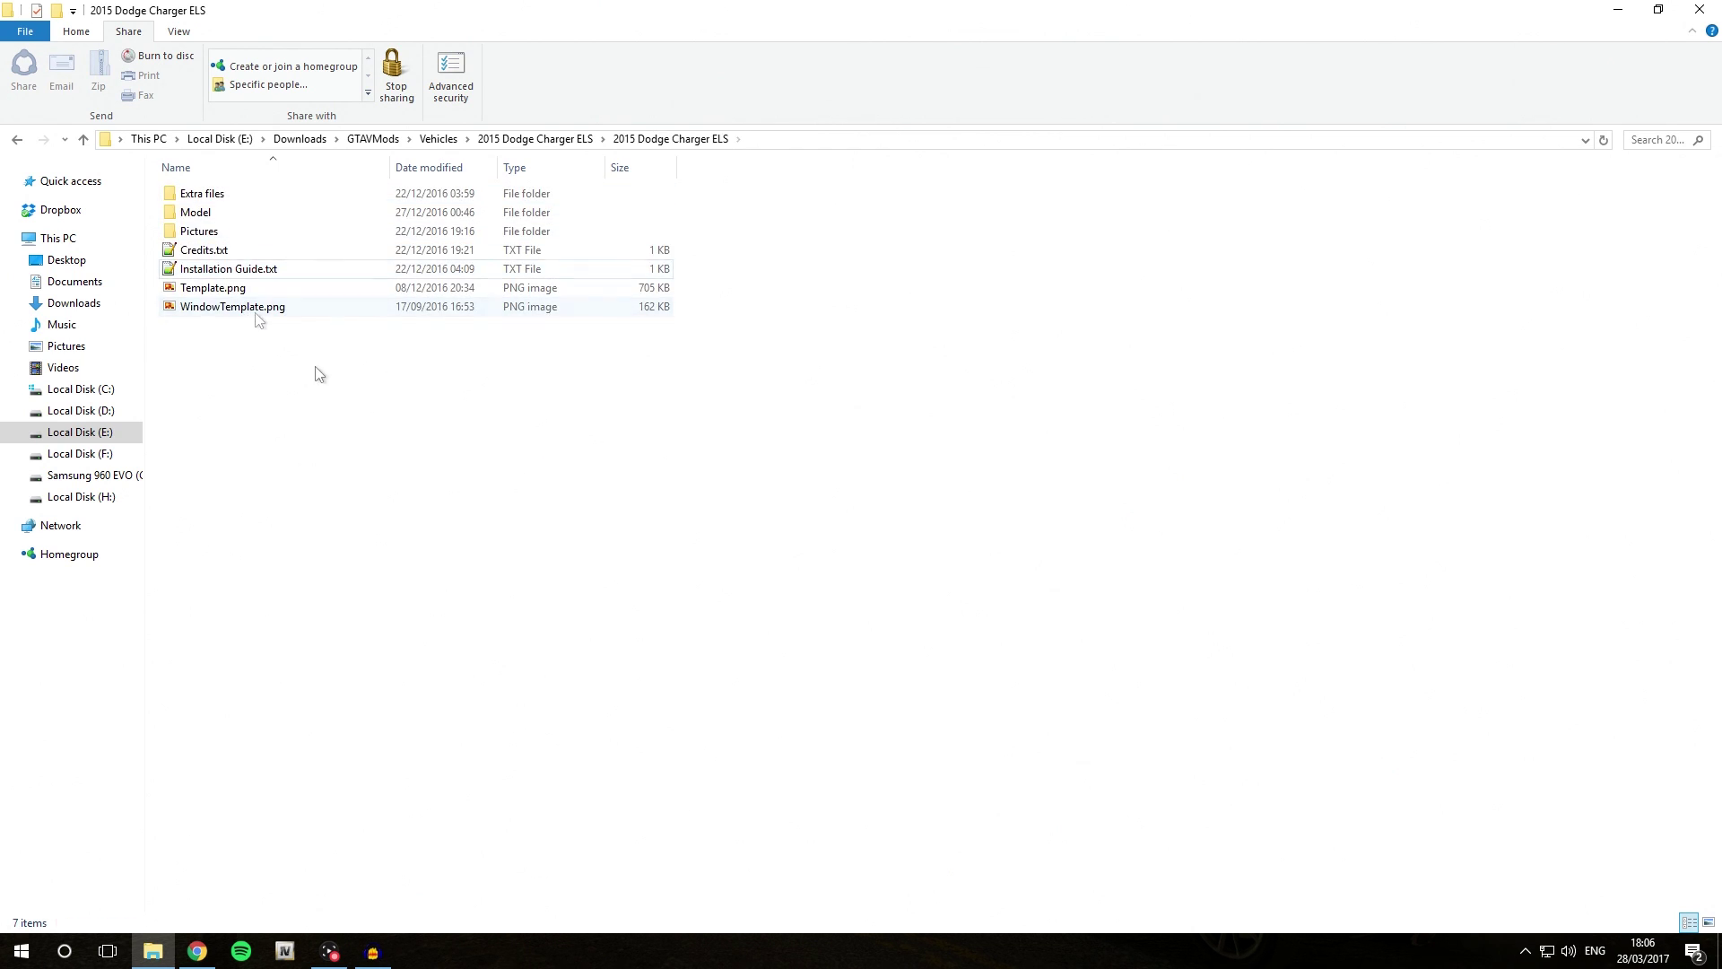
# Read the Charger's Installation Guide.txt in Notepad++, then close it.
pyautogui.doubleClick(266, 271)
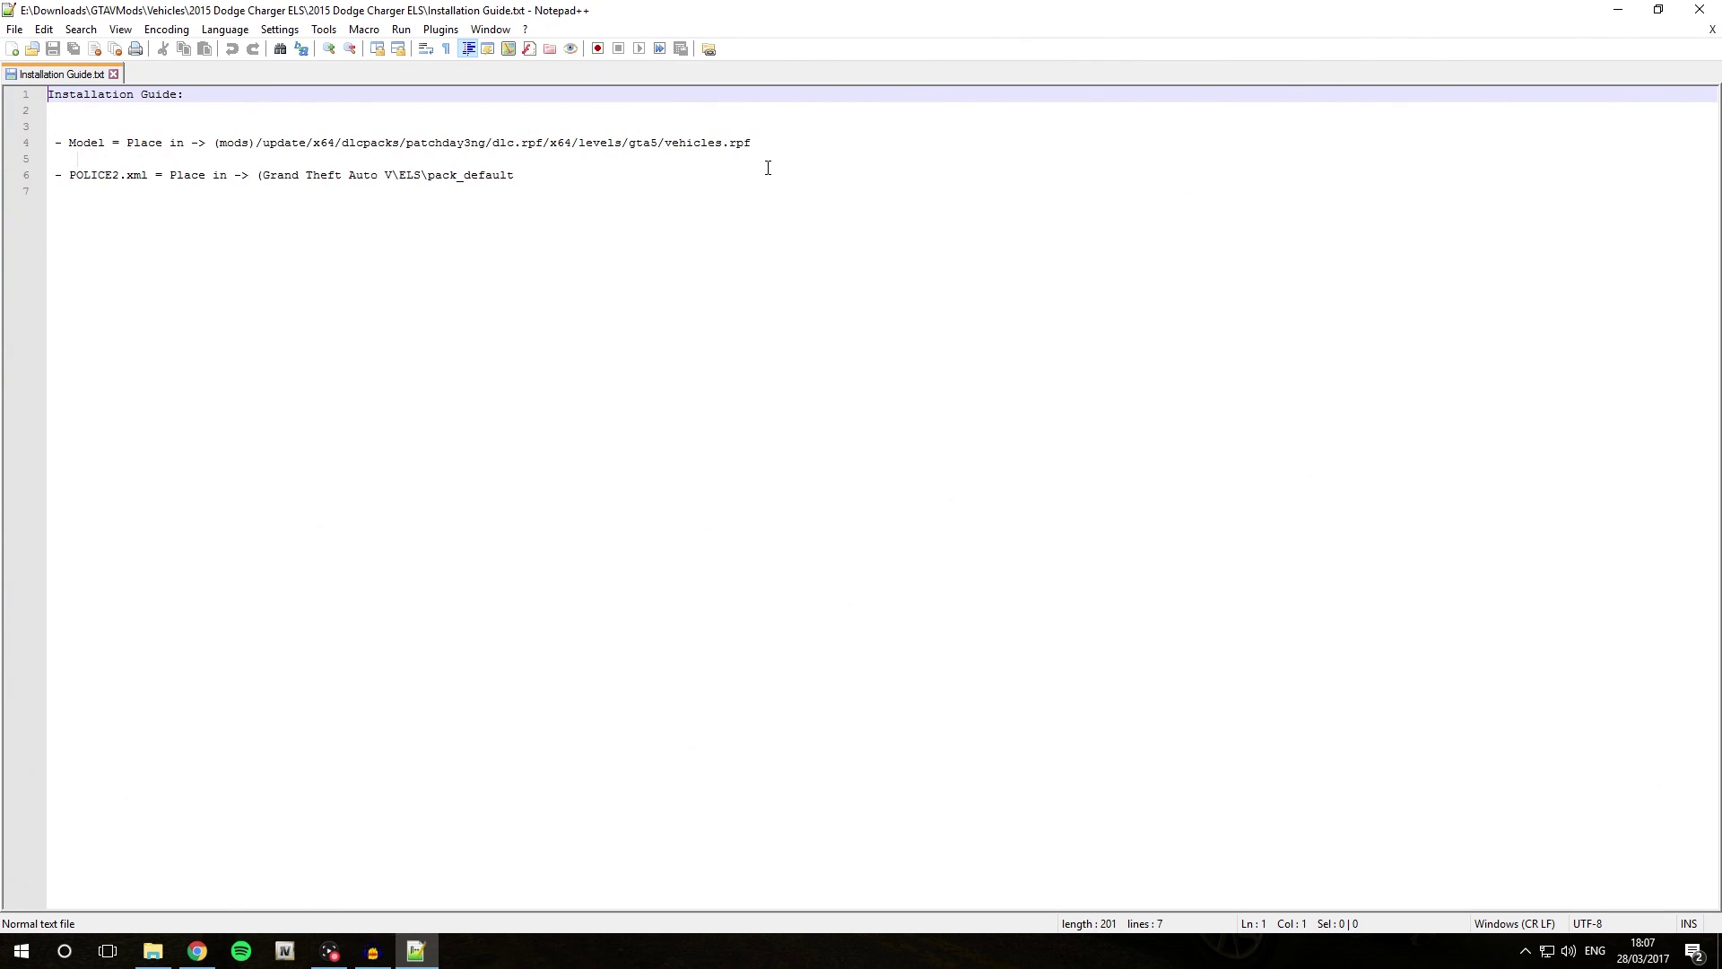
pyautogui.hotkey('alt', 'F4')
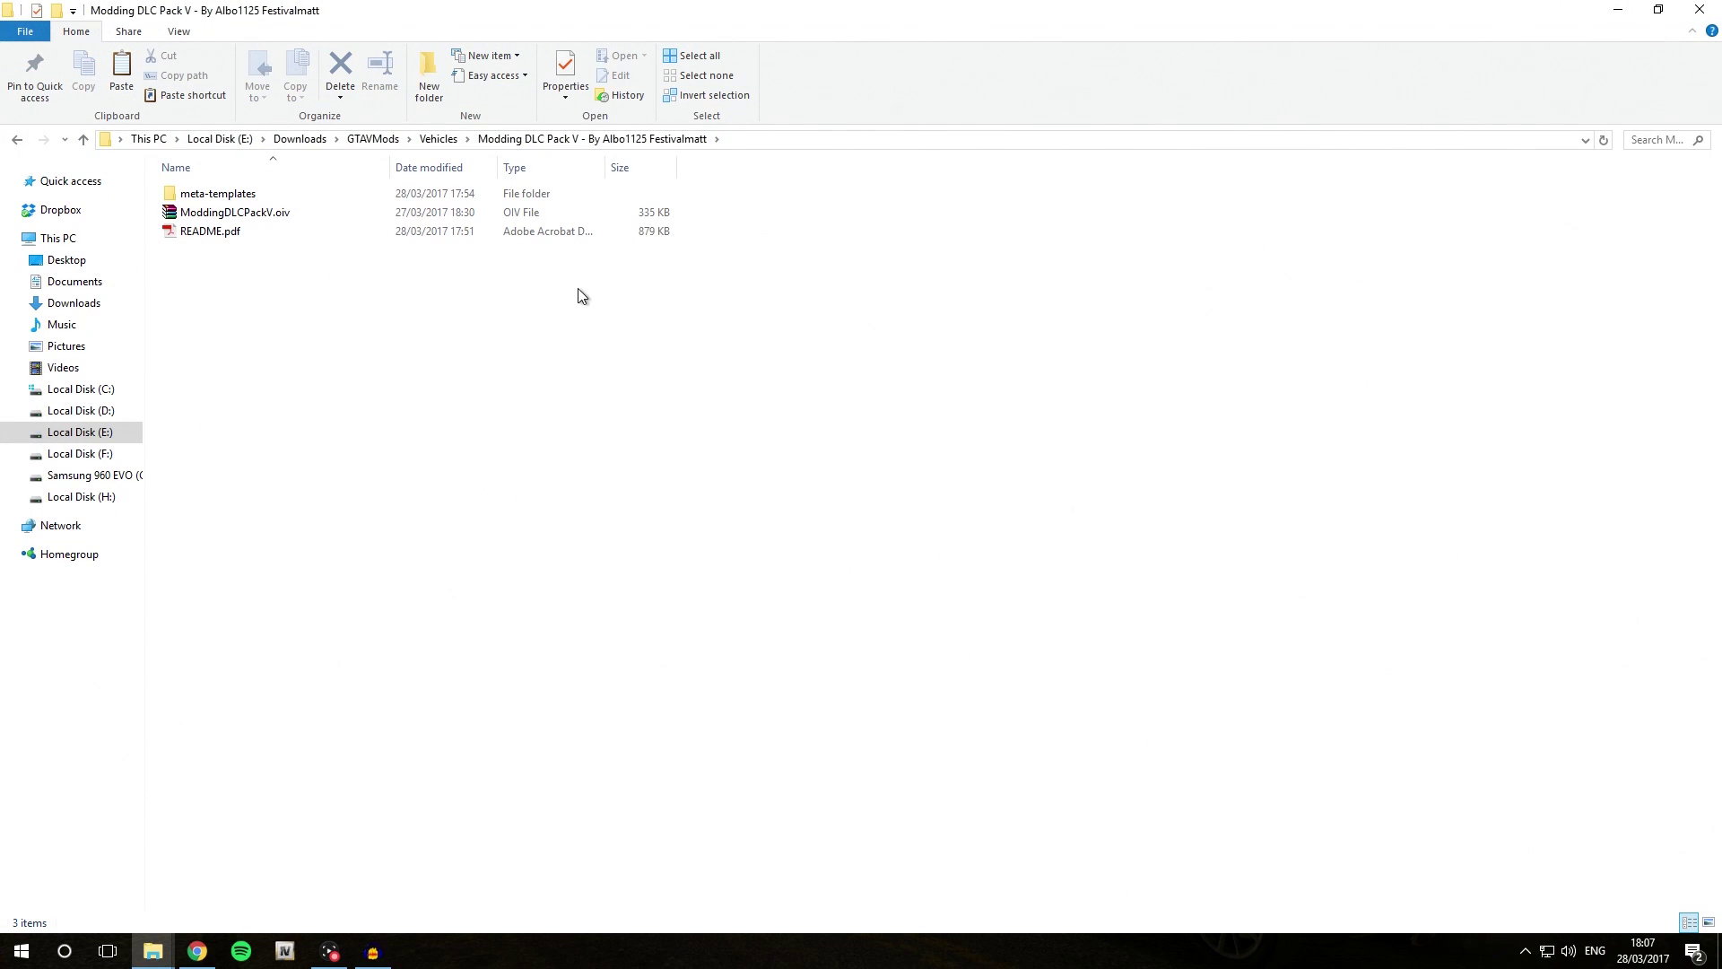
# Open README.pdf and go to its 'To add NEW (addon) vehicles' section.
pyautogui.doubleClick(250, 235)
pyautogui.scroll(-6, 645, 664)
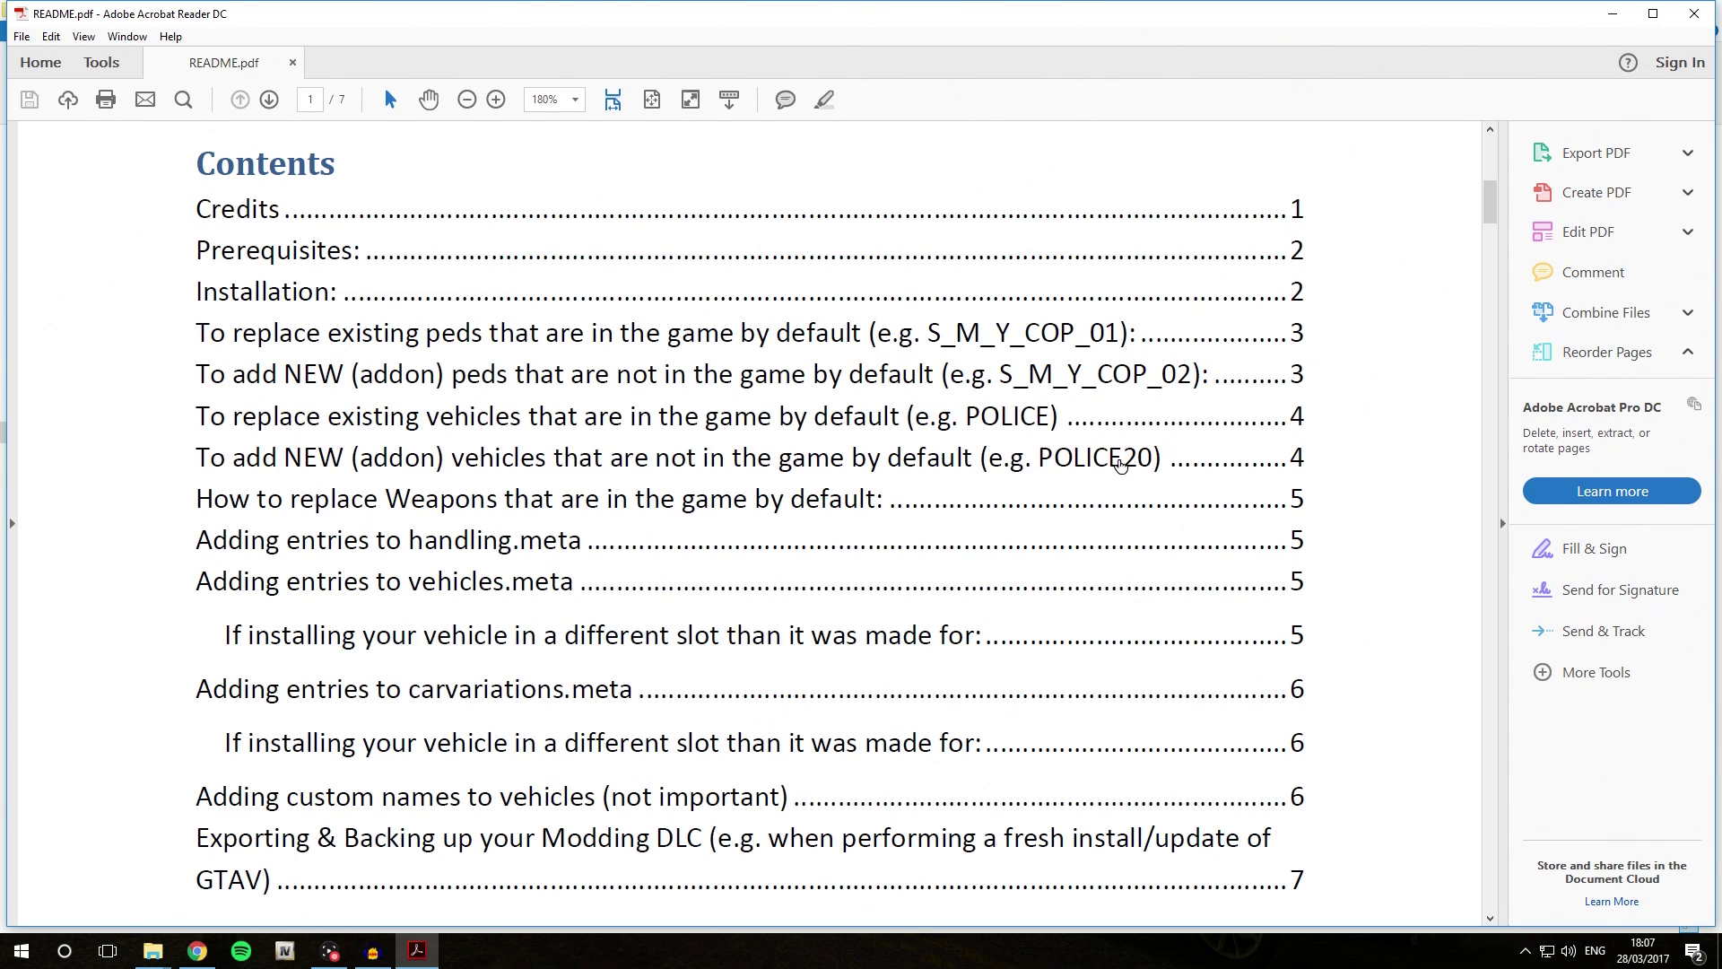
pyautogui.click(991, 467)
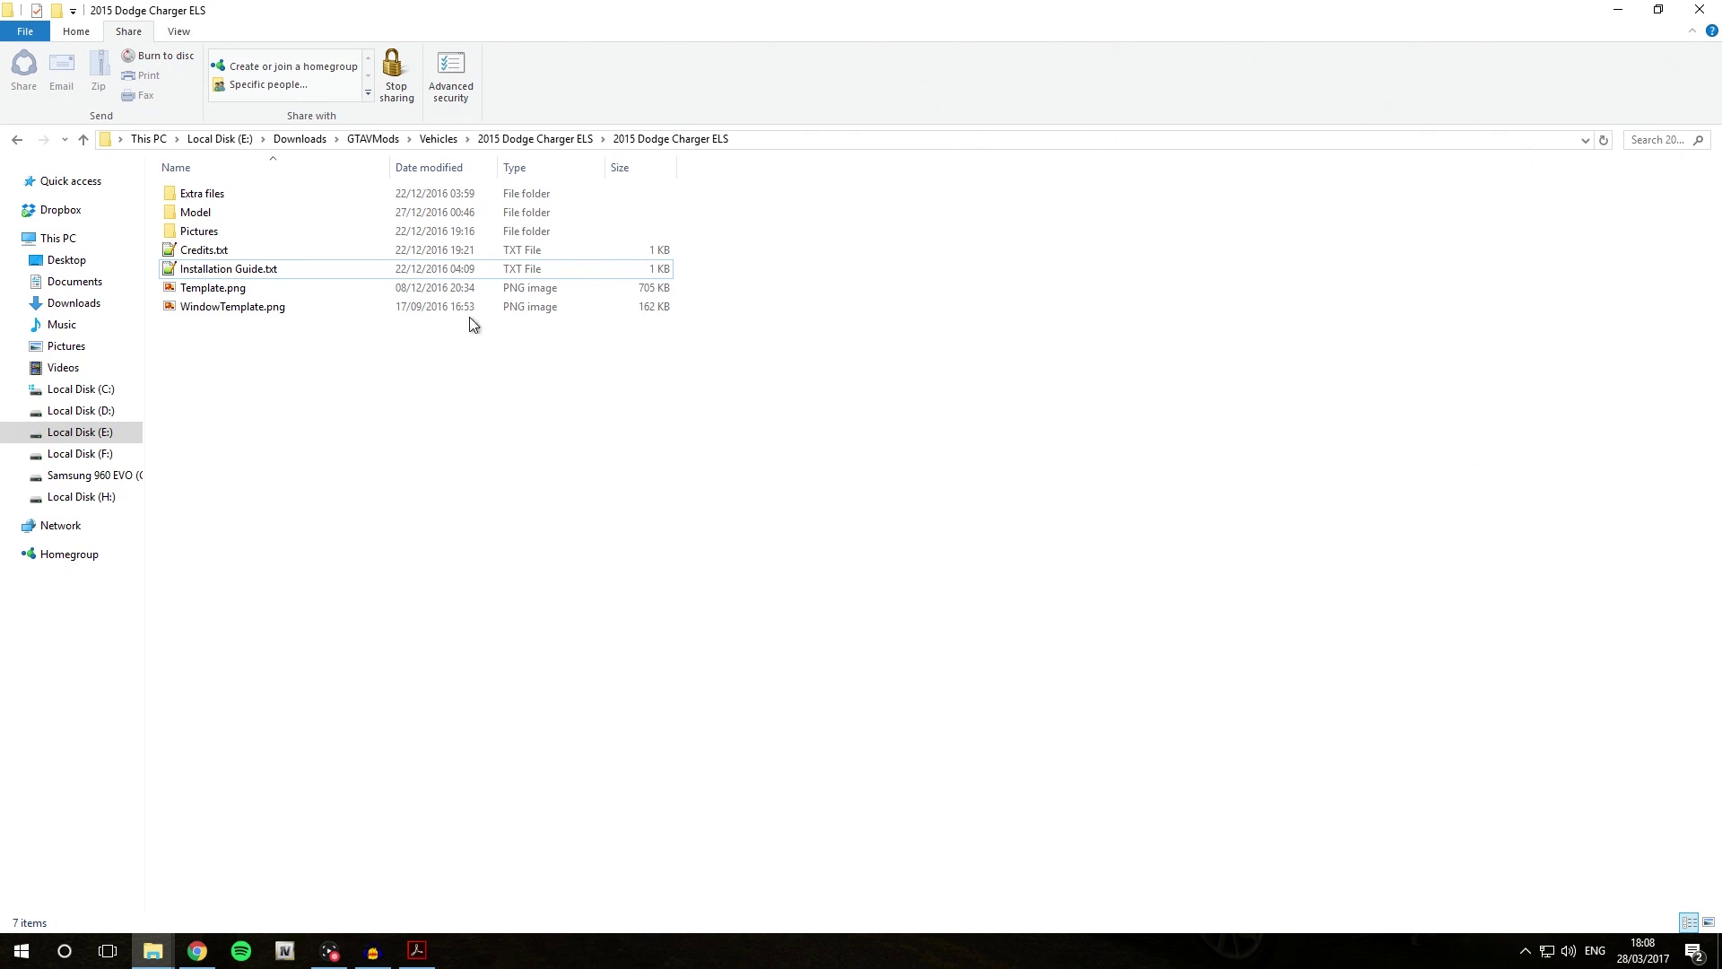
# In the Model folder, rename police2.yft to police6.yft.
pyautogui.doubleClick(223, 213)
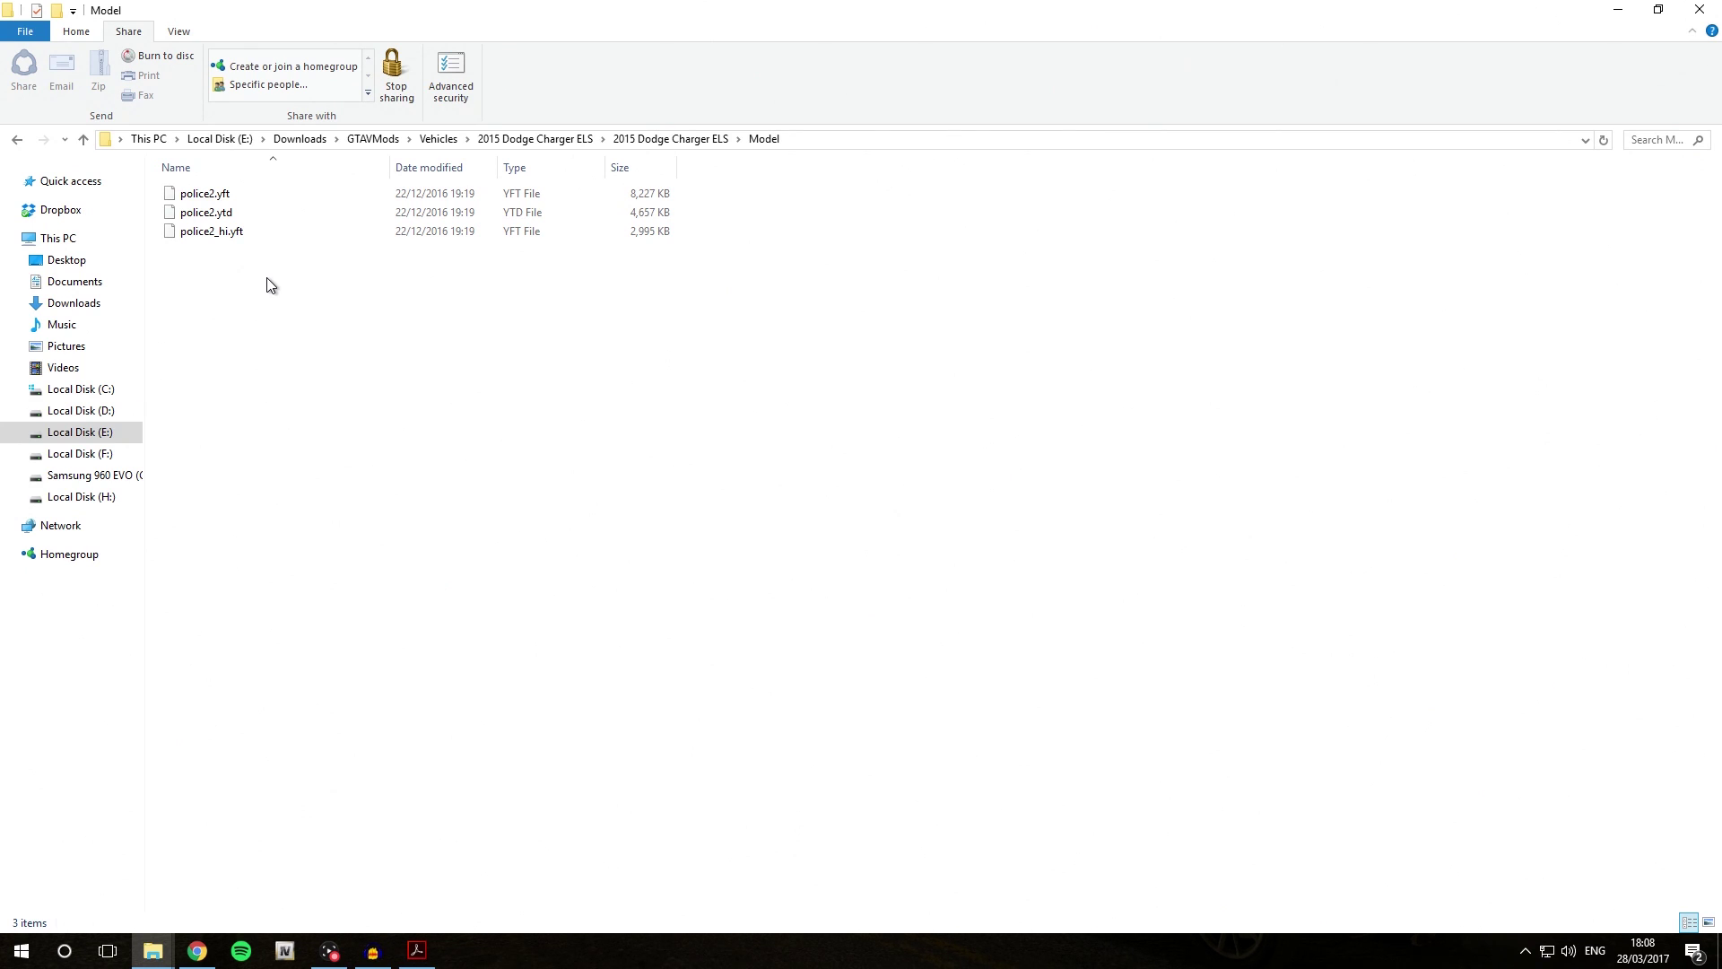
pyautogui.click(213, 201)
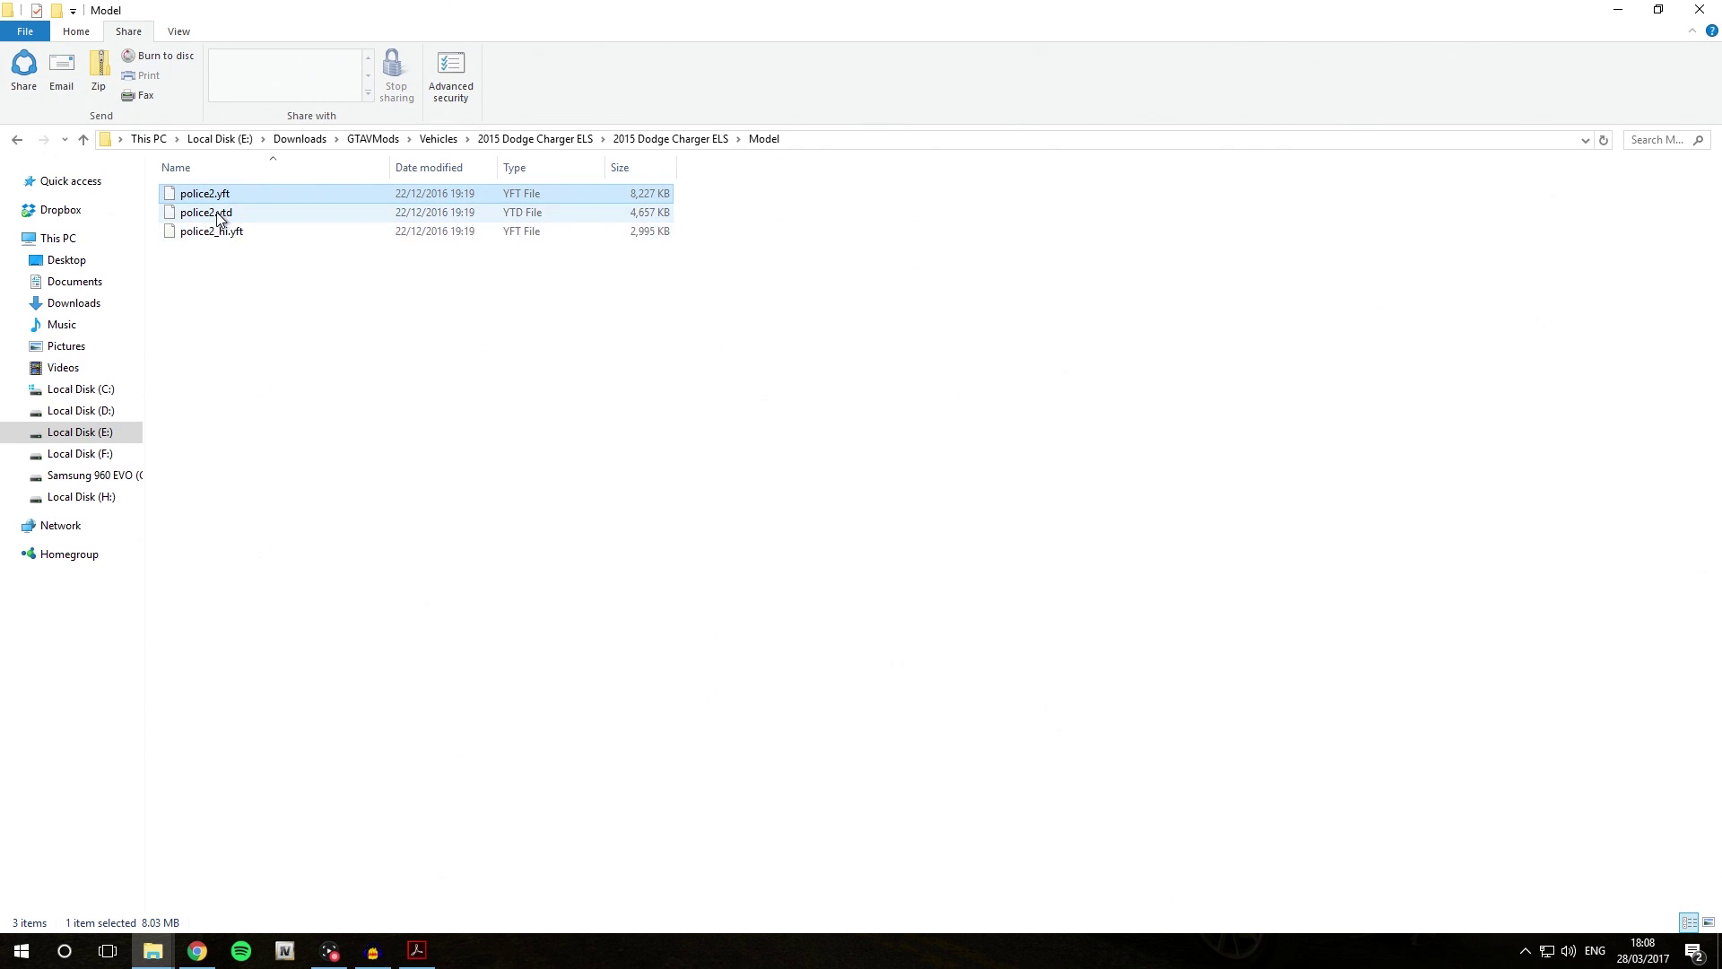
pyautogui.click(214, 197)
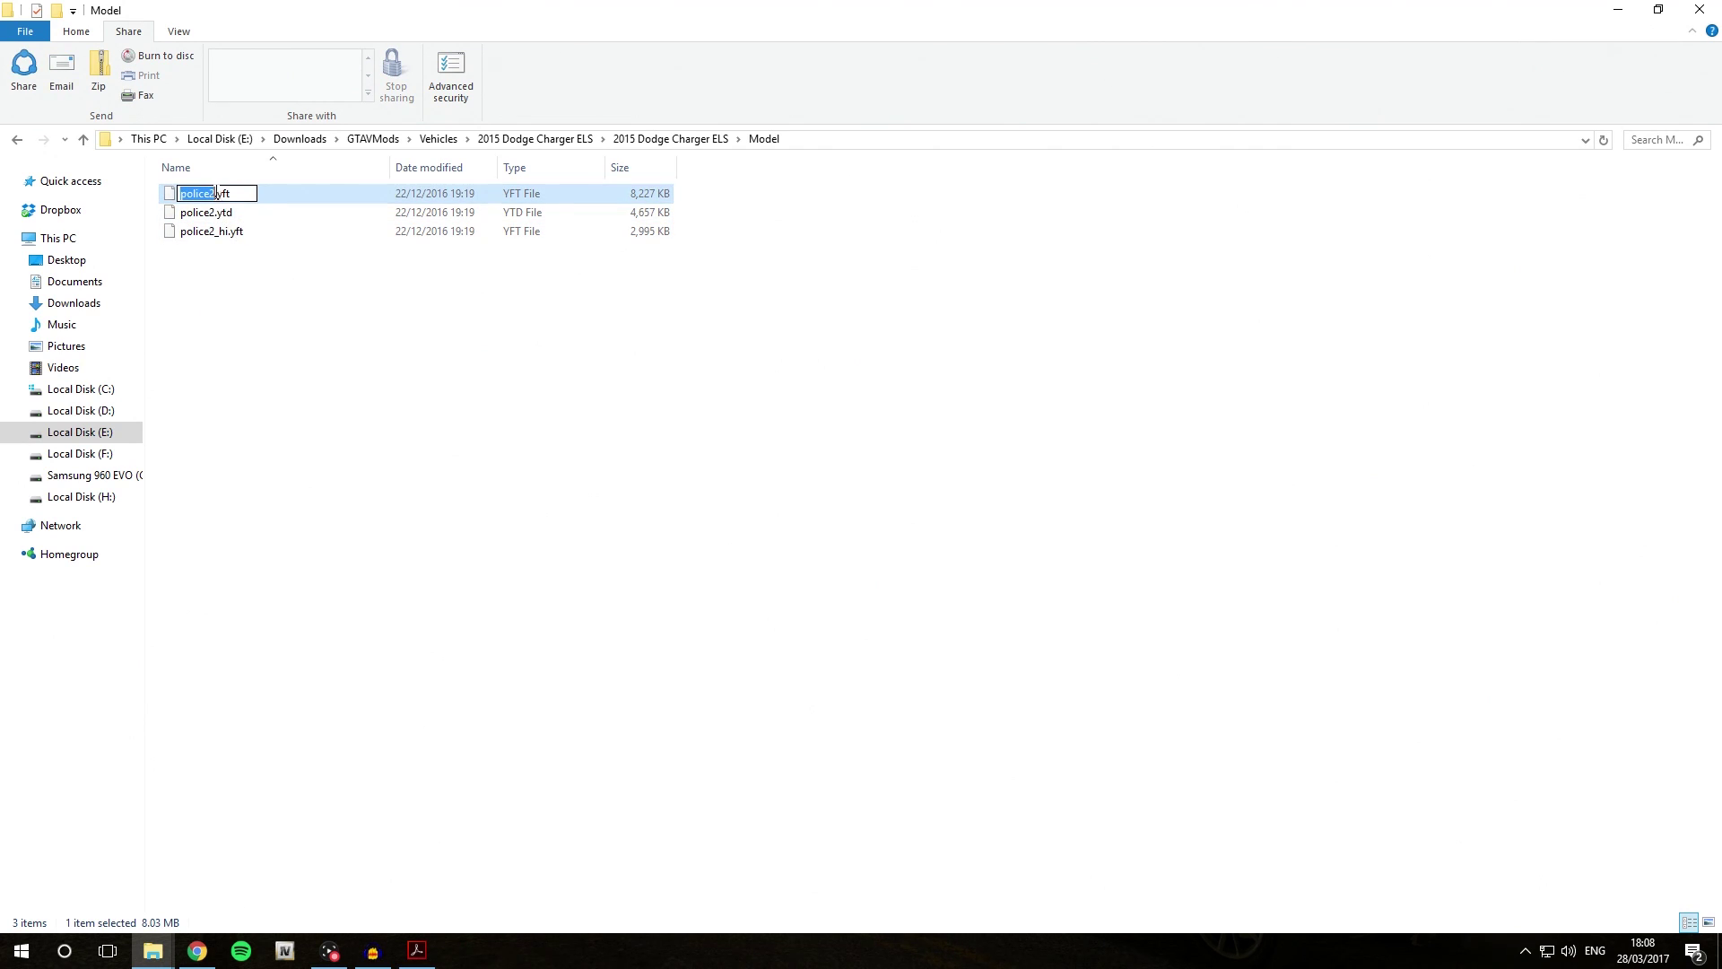
pyautogui.click(210, 193)
pyautogui.moveTo(211, 192); pyautogui.dragTo(216, 193)
pyautogui.write('6')
pyautogui.press('Return')
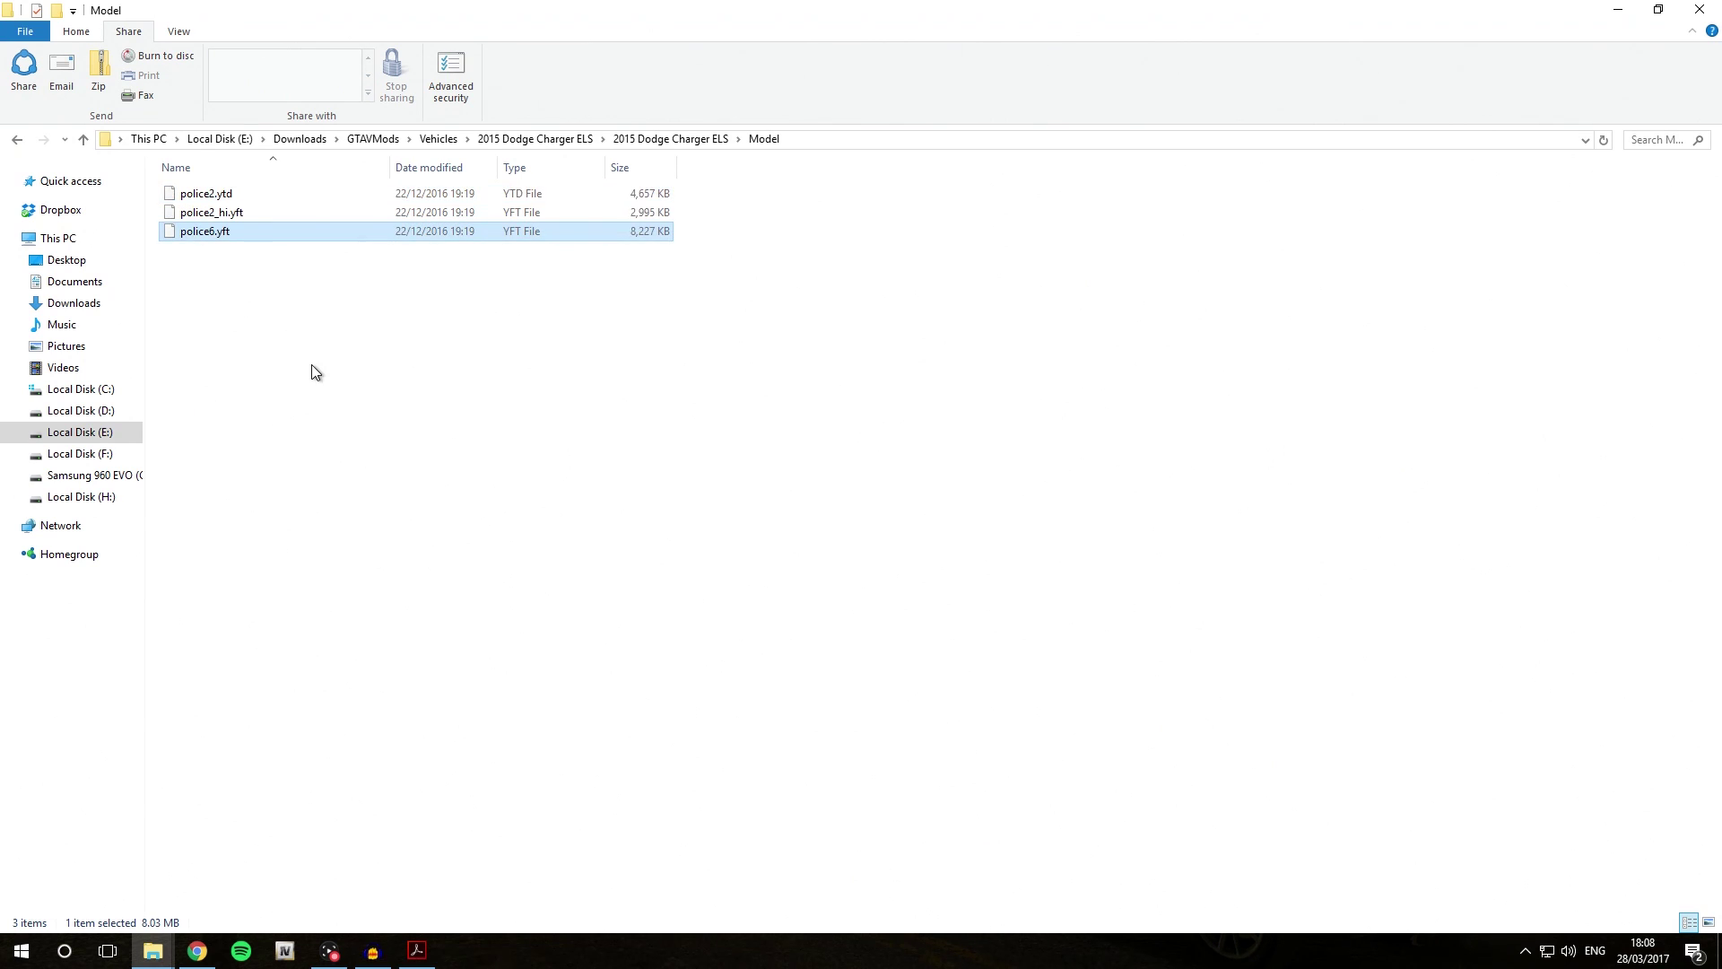
# Rename police2_hi.yft to police6_hi.yft.
pyautogui.click(220, 212)
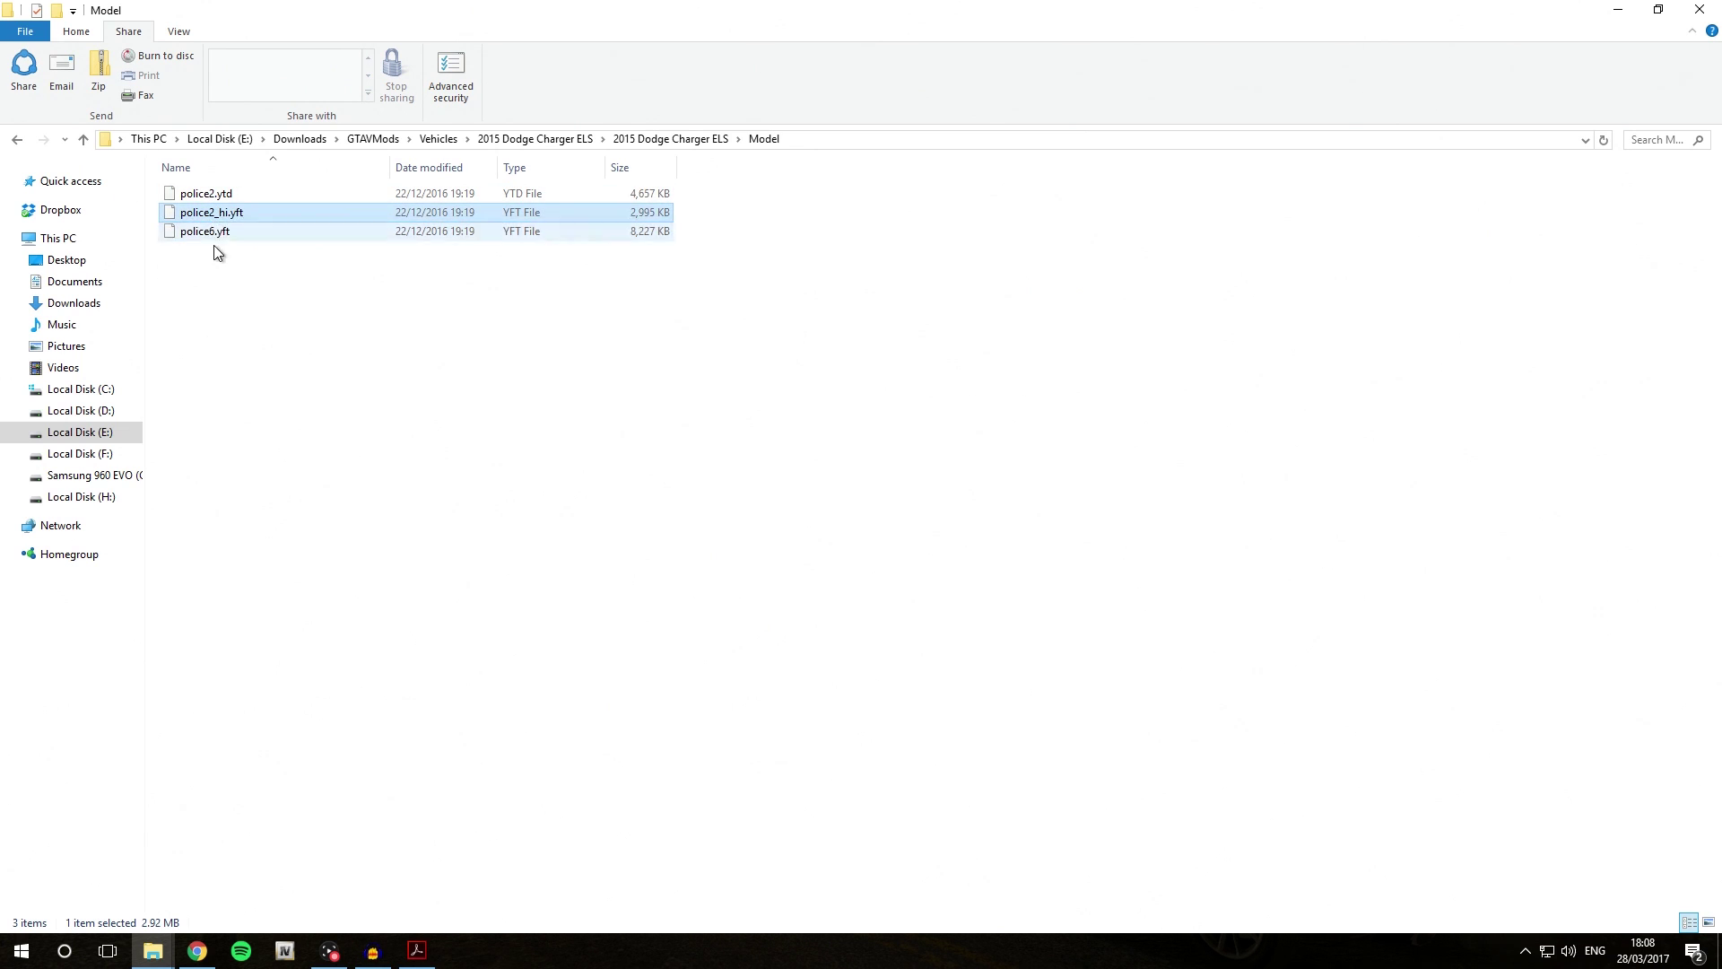
pyautogui.click(211, 213)
pyautogui.click(212, 213)
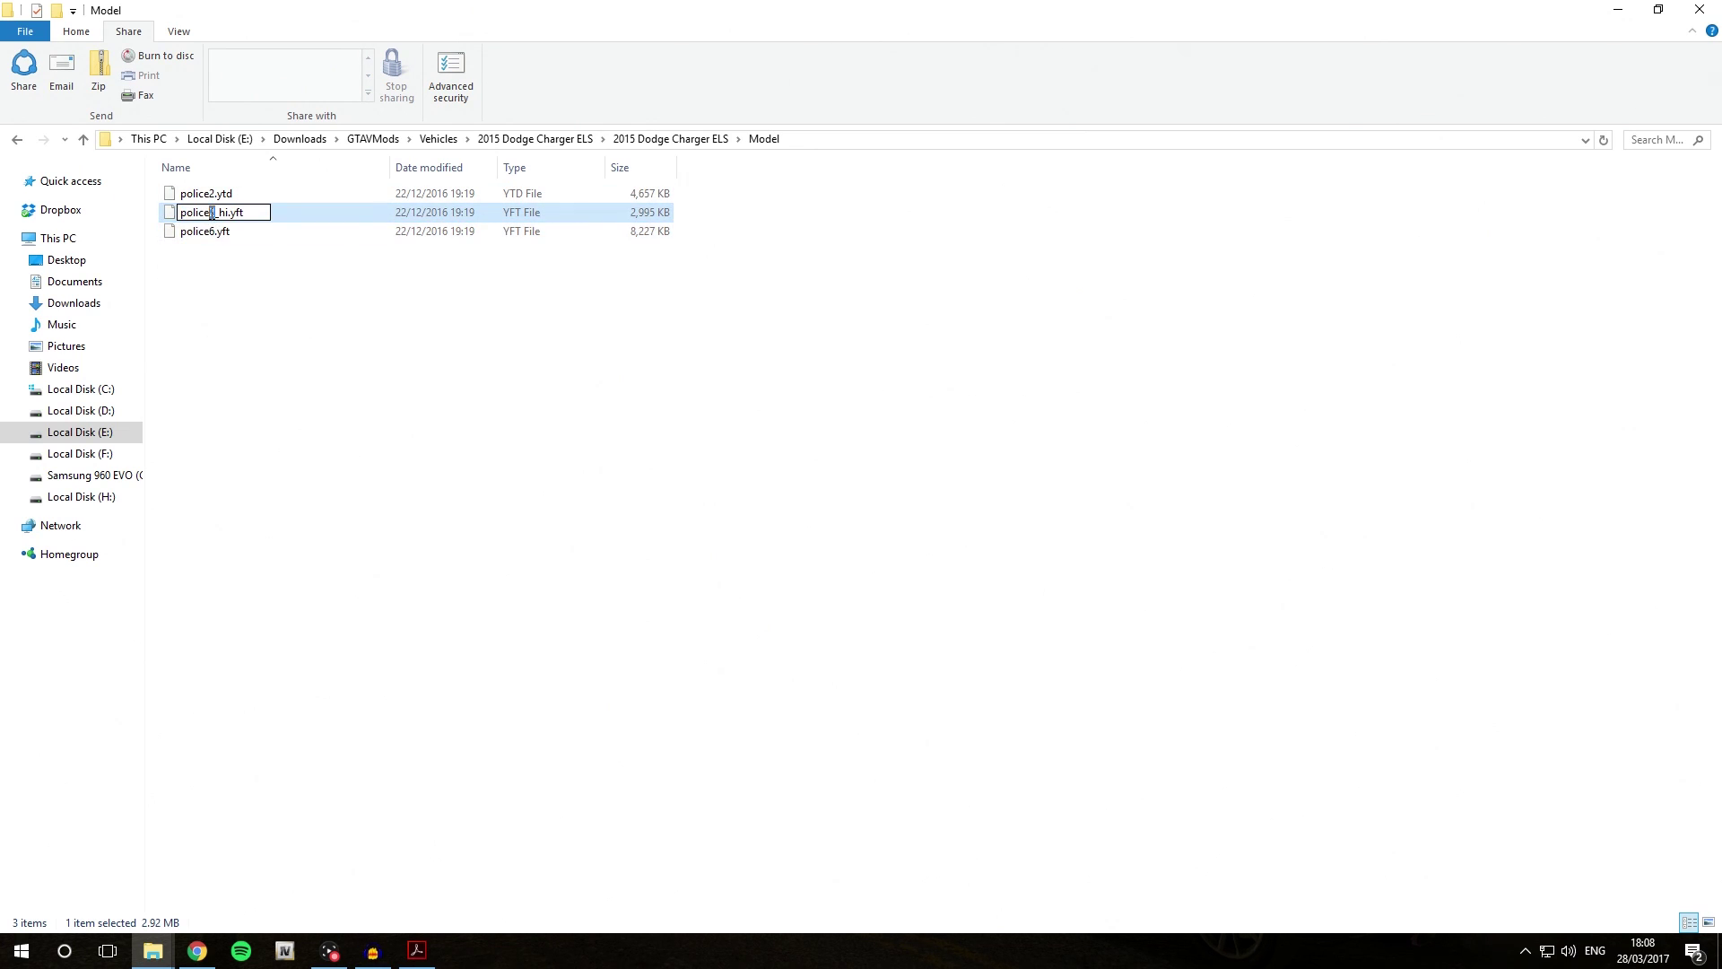
pyautogui.hotkey('shift', 'Right')
pyautogui.write('6')
pyautogui.press('Return')
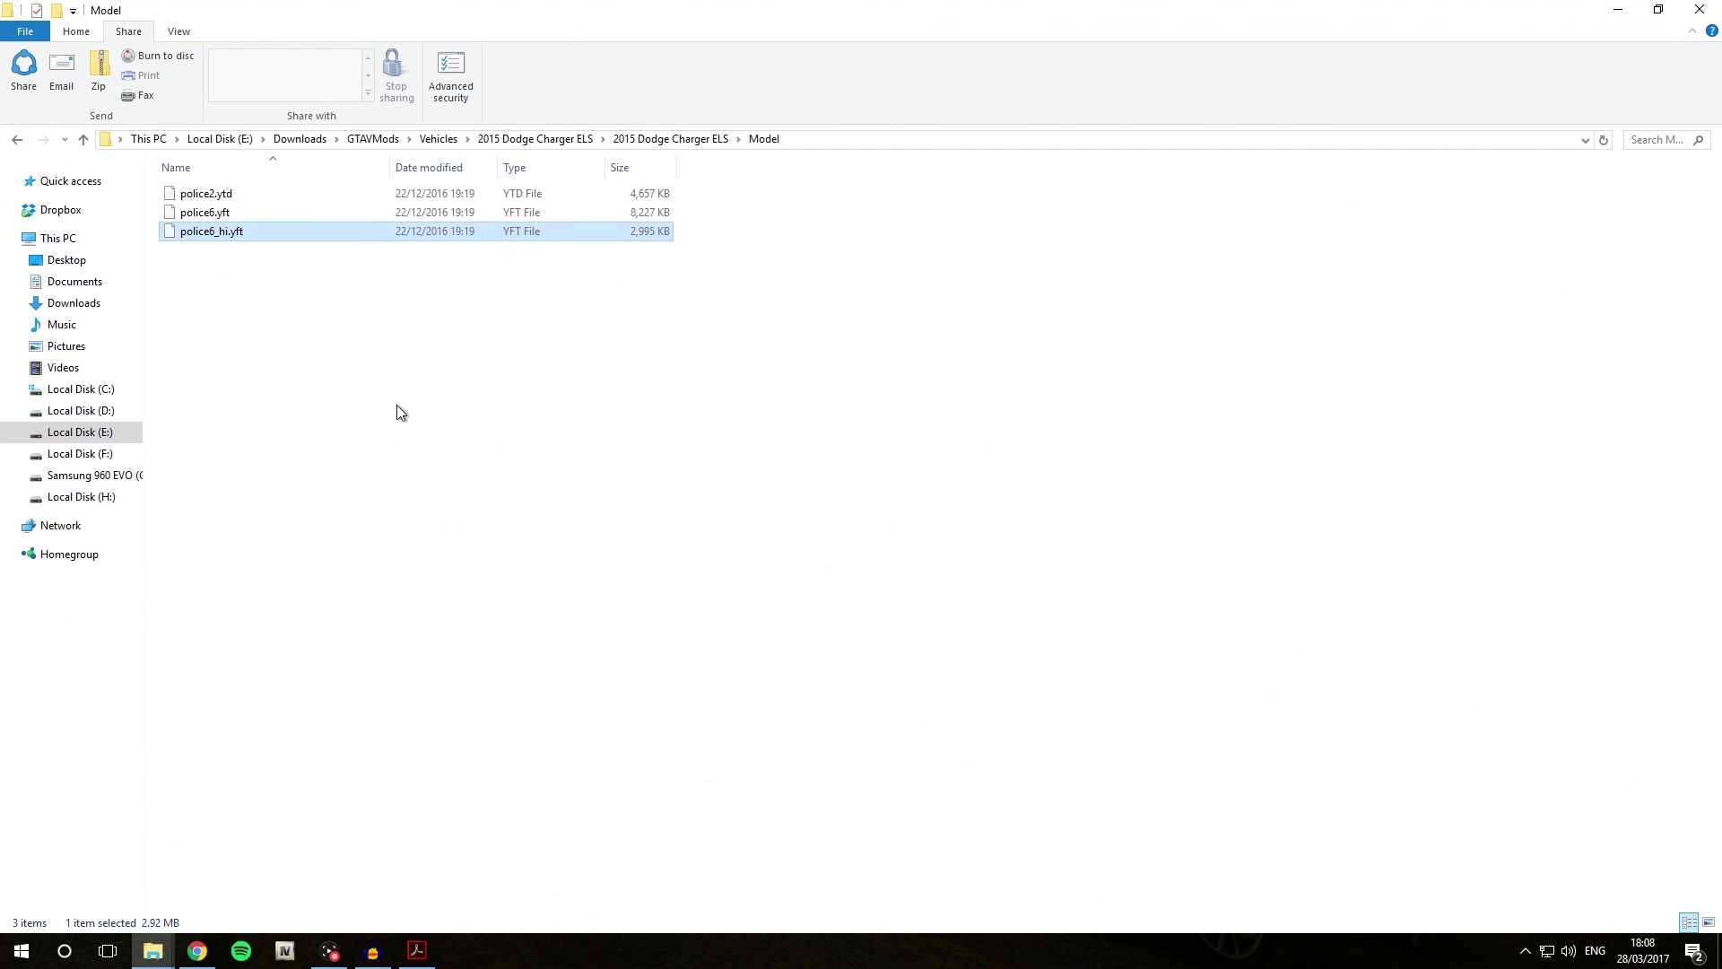
# Rename police2.ytd to police6.ytd and clear the selection.
pyautogui.click(214, 195)
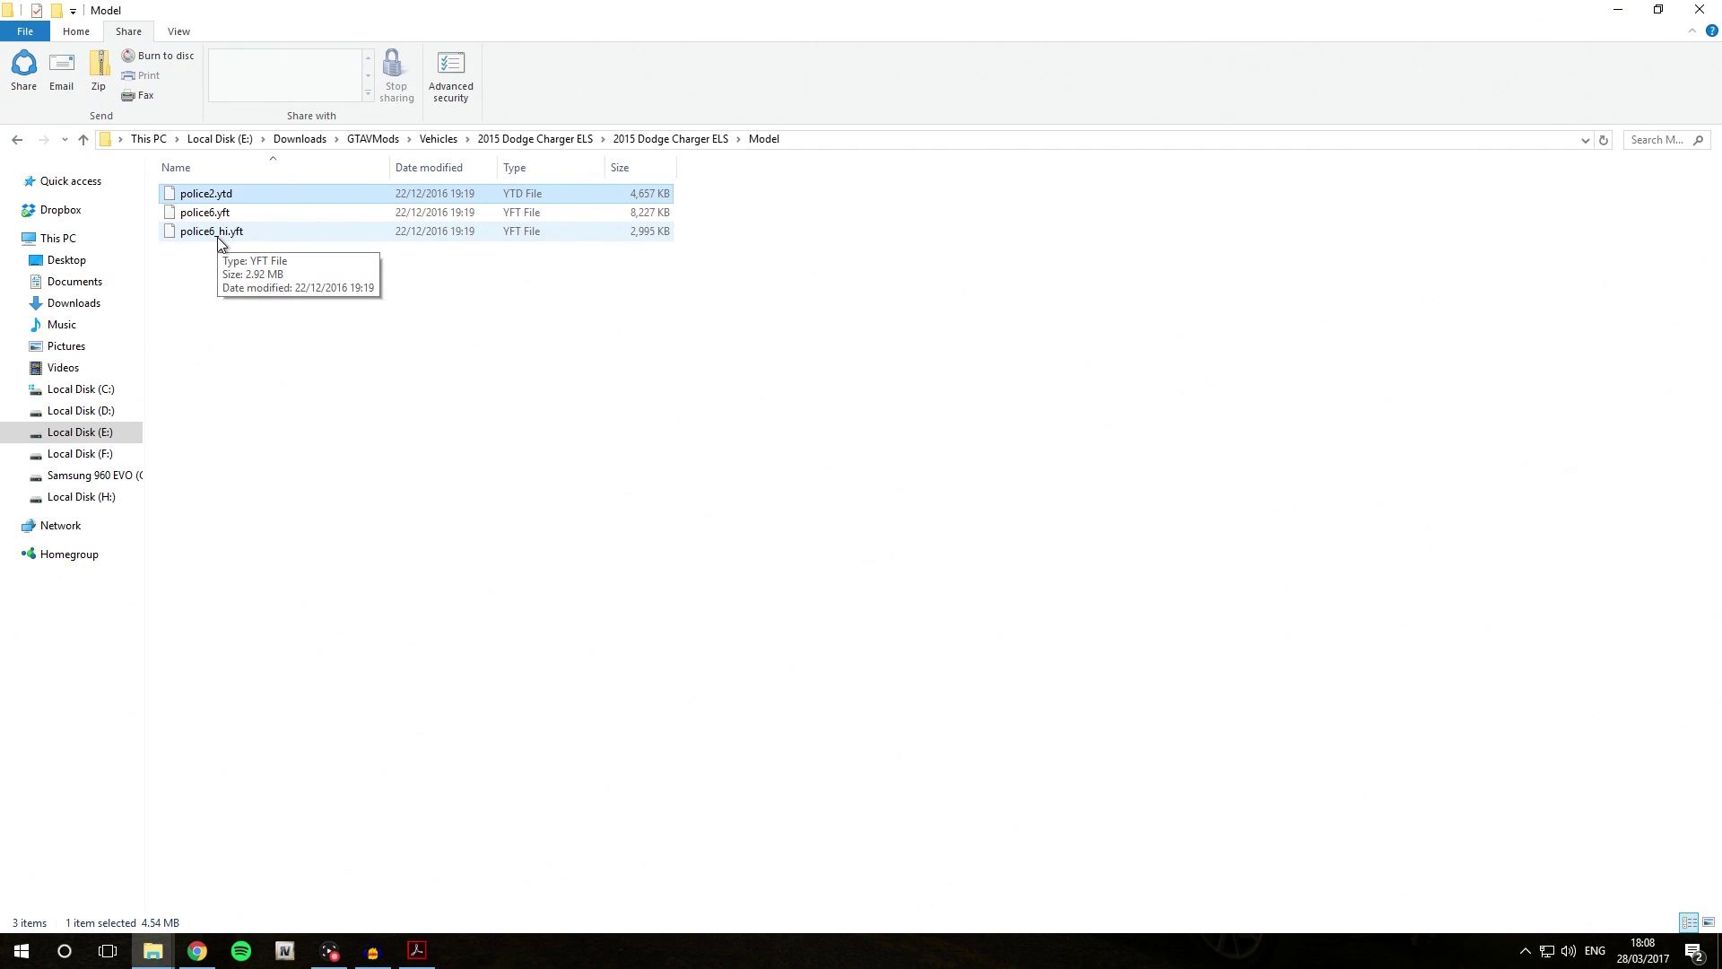
pyautogui.click(216, 194)
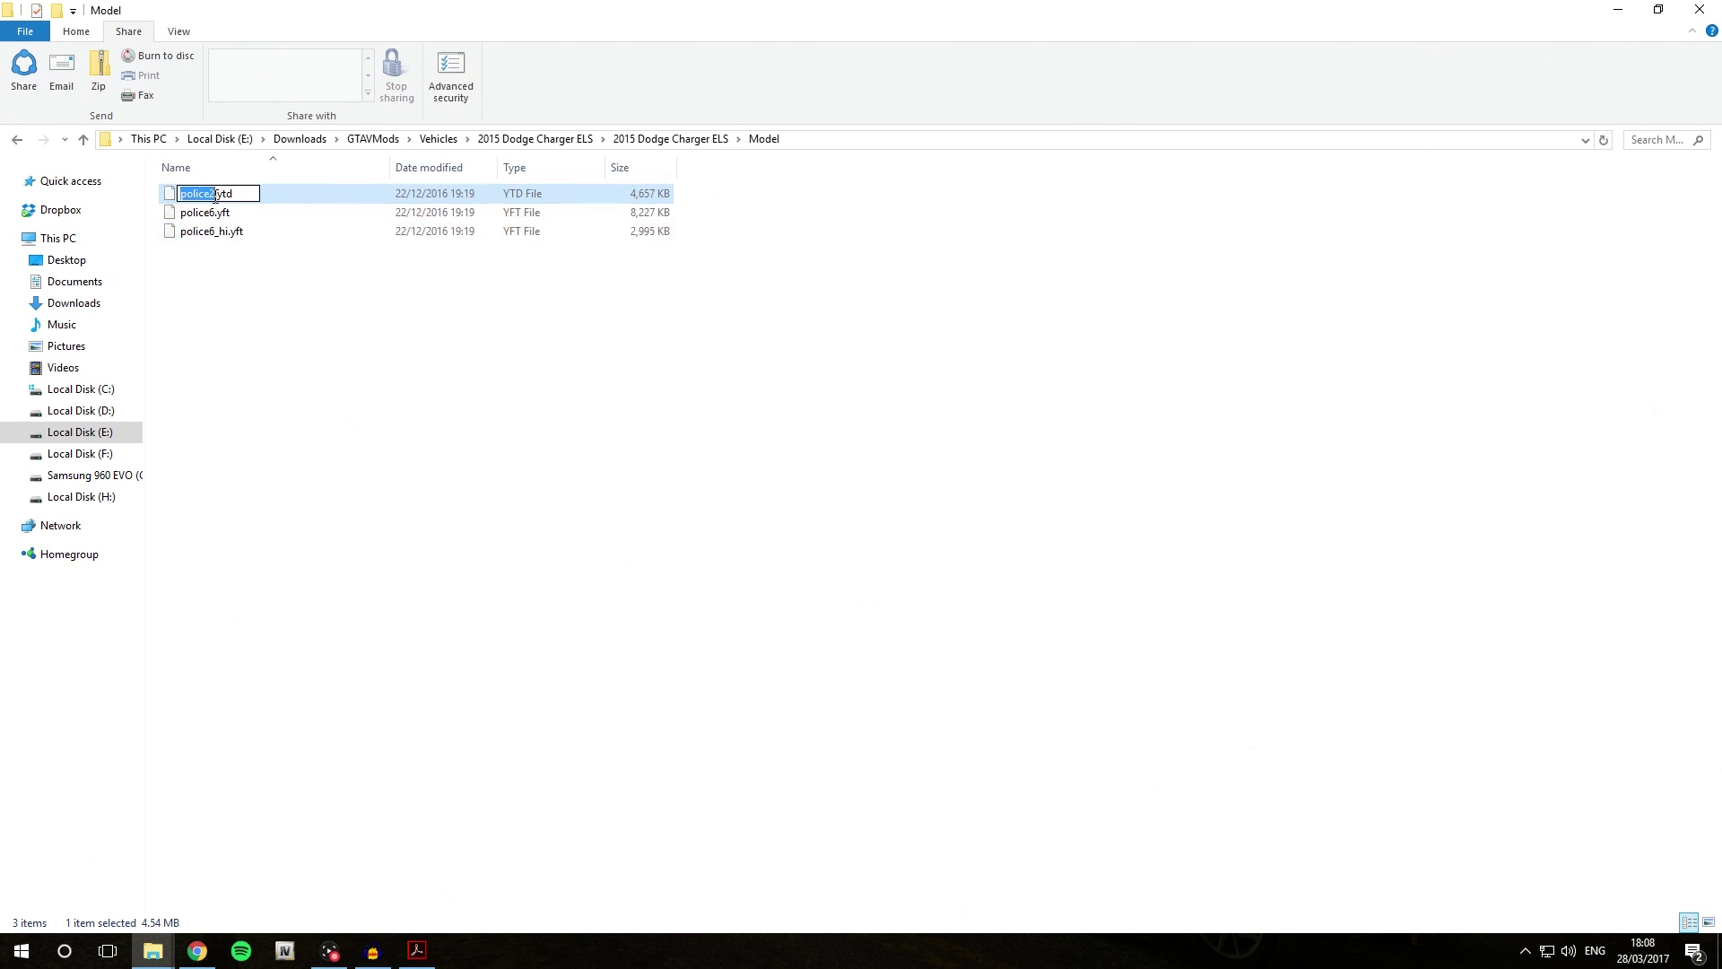
pyautogui.click(216, 195)
pyautogui.press('BackSpace')
pyautogui.write('6')
pyautogui.press('Return')
pyautogui.click(381, 359)
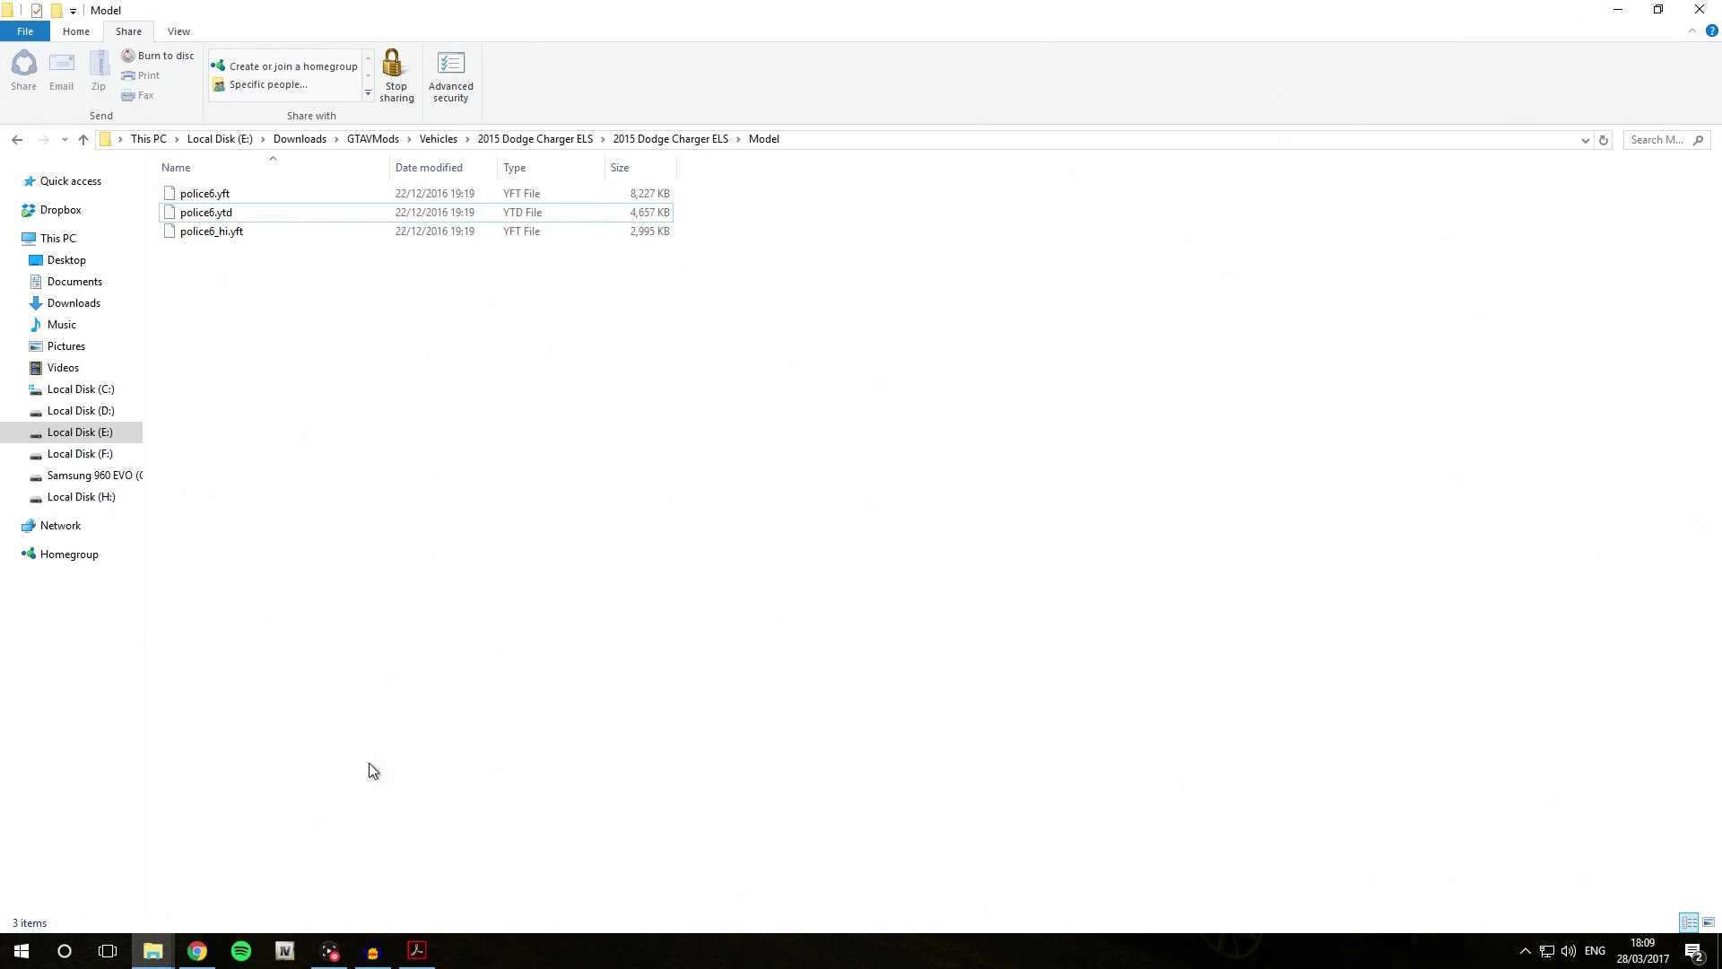
pyautogui.click(302, 949)
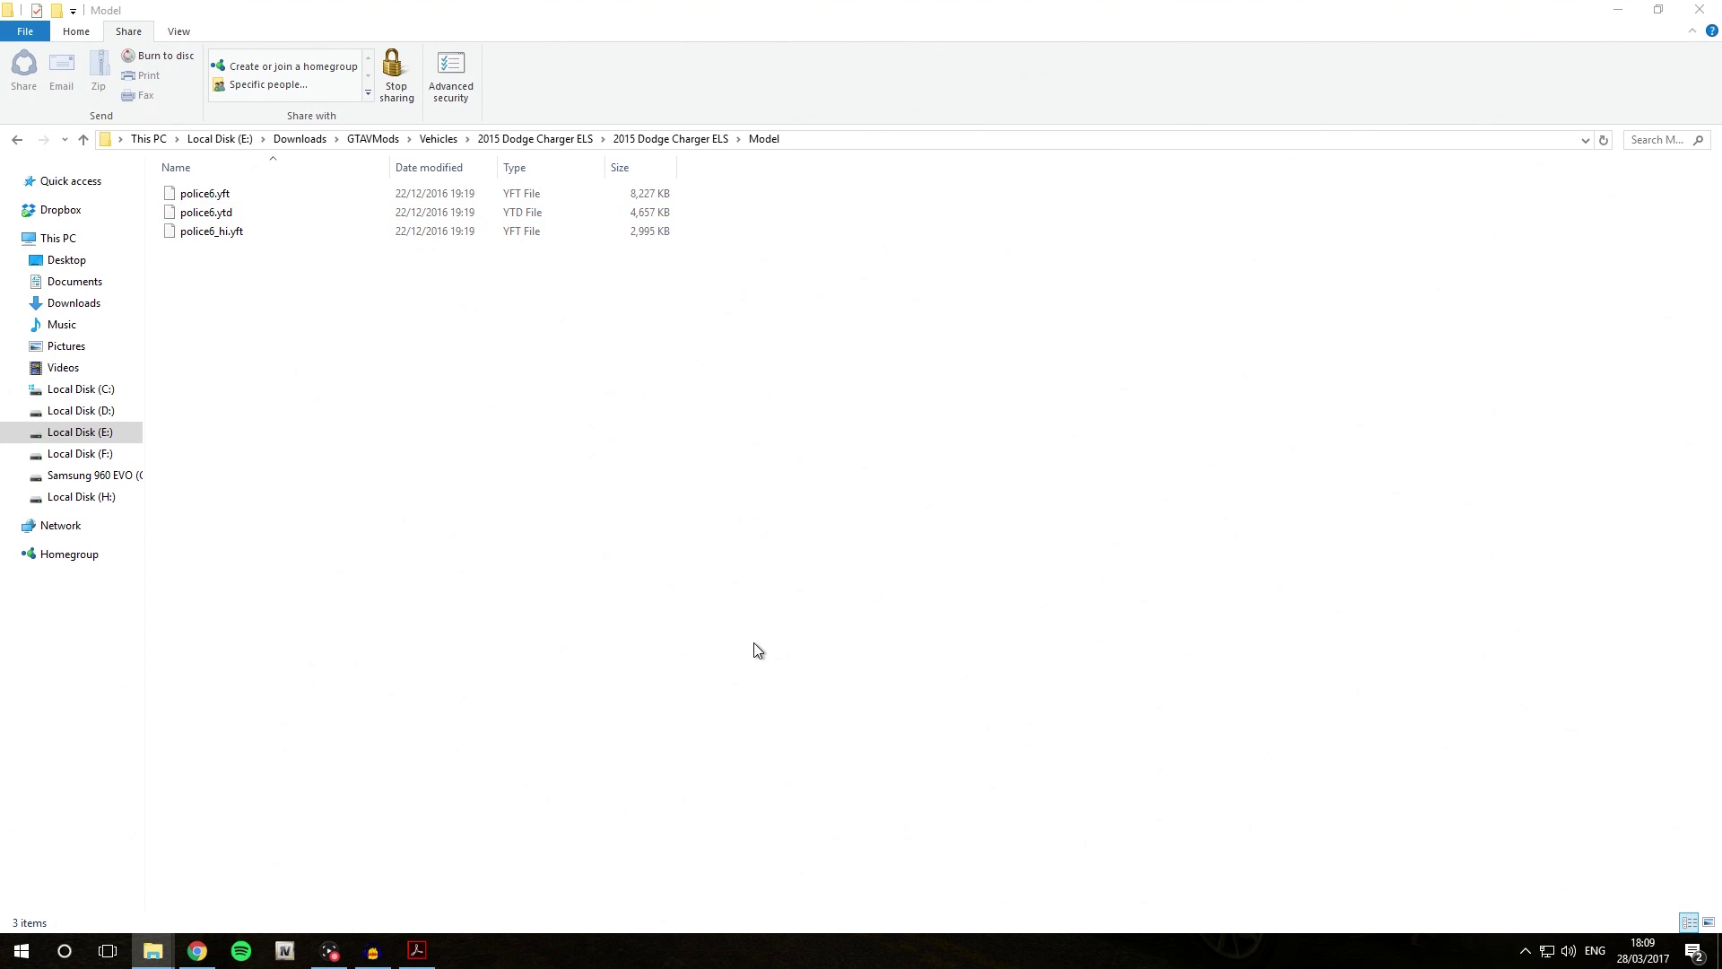
# Open x64 > models > vehicles > vehicles.rpf in the MODDING dlc.rpf favourite.
pyautogui.click(768, 540)
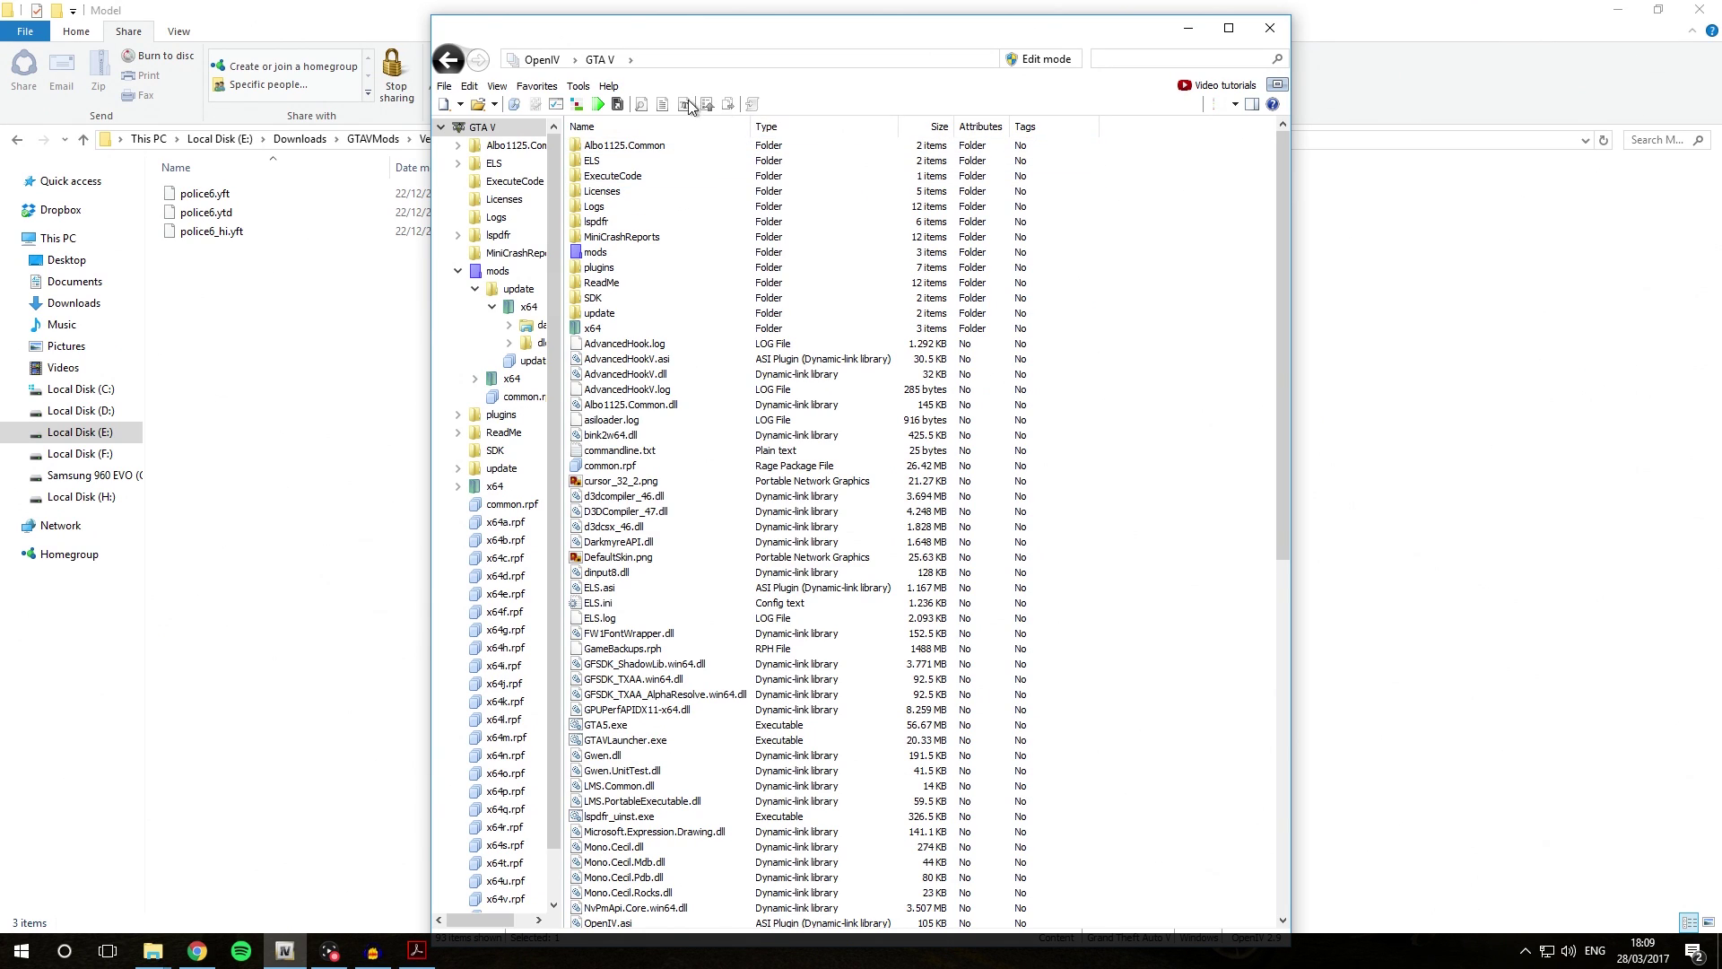
pyautogui.click(551, 87)
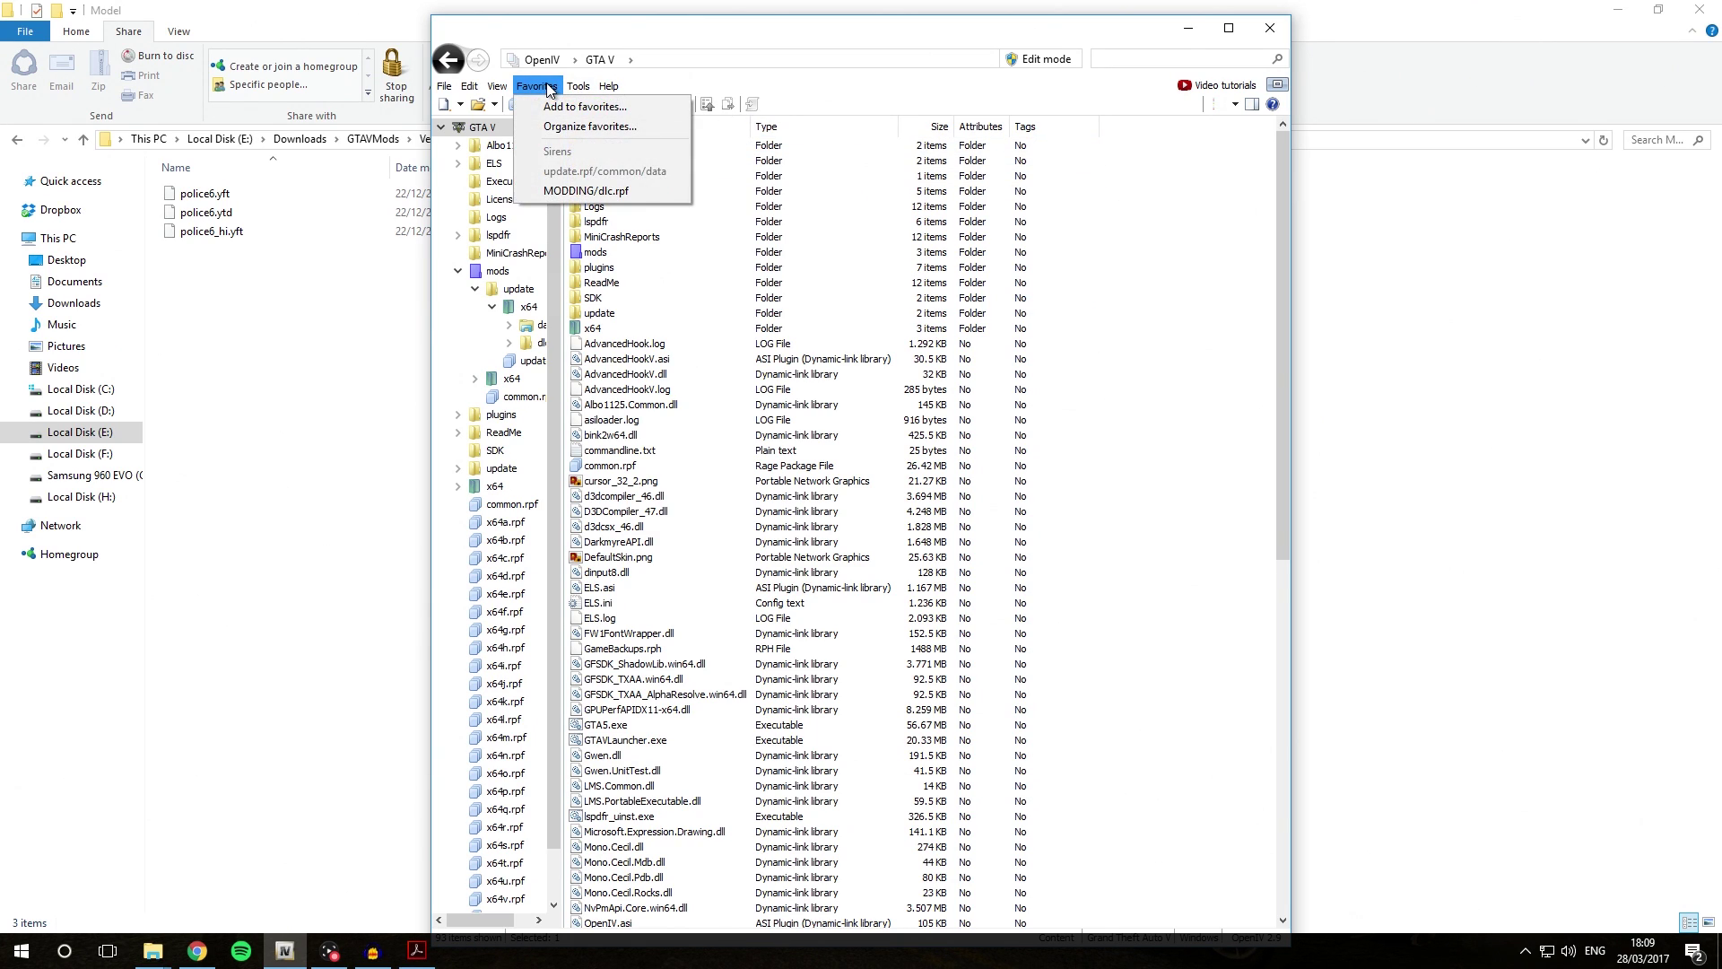
pyautogui.click(610, 192)
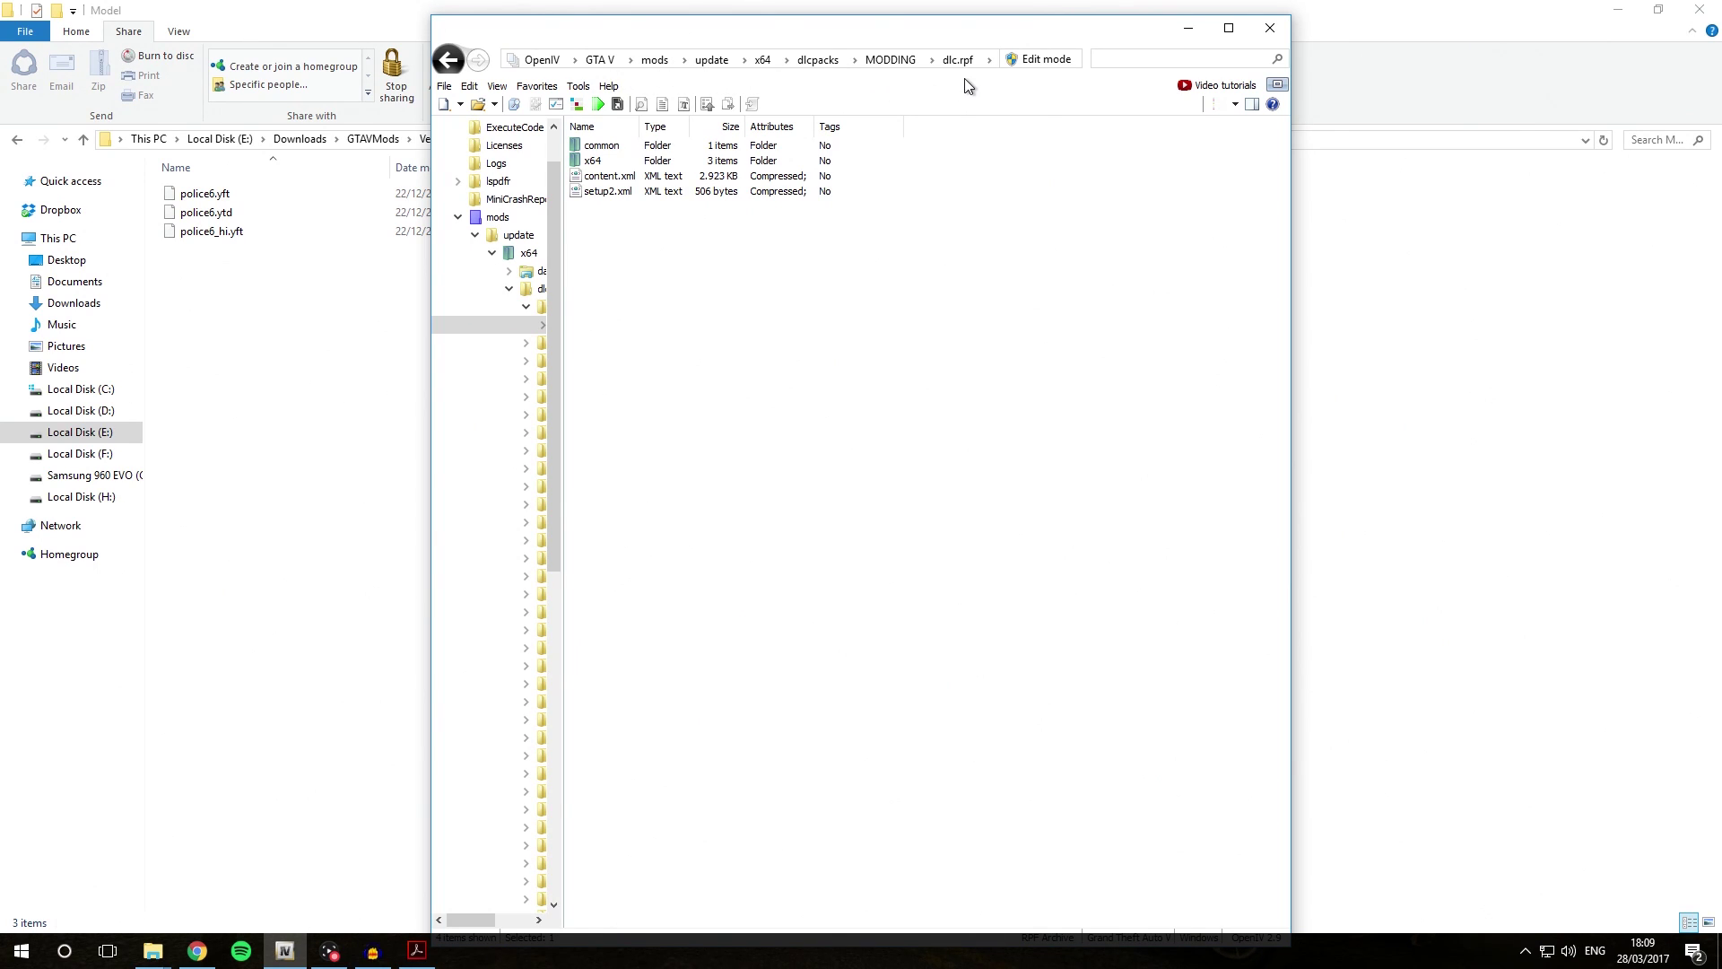
pyautogui.doubleClick(602, 161)
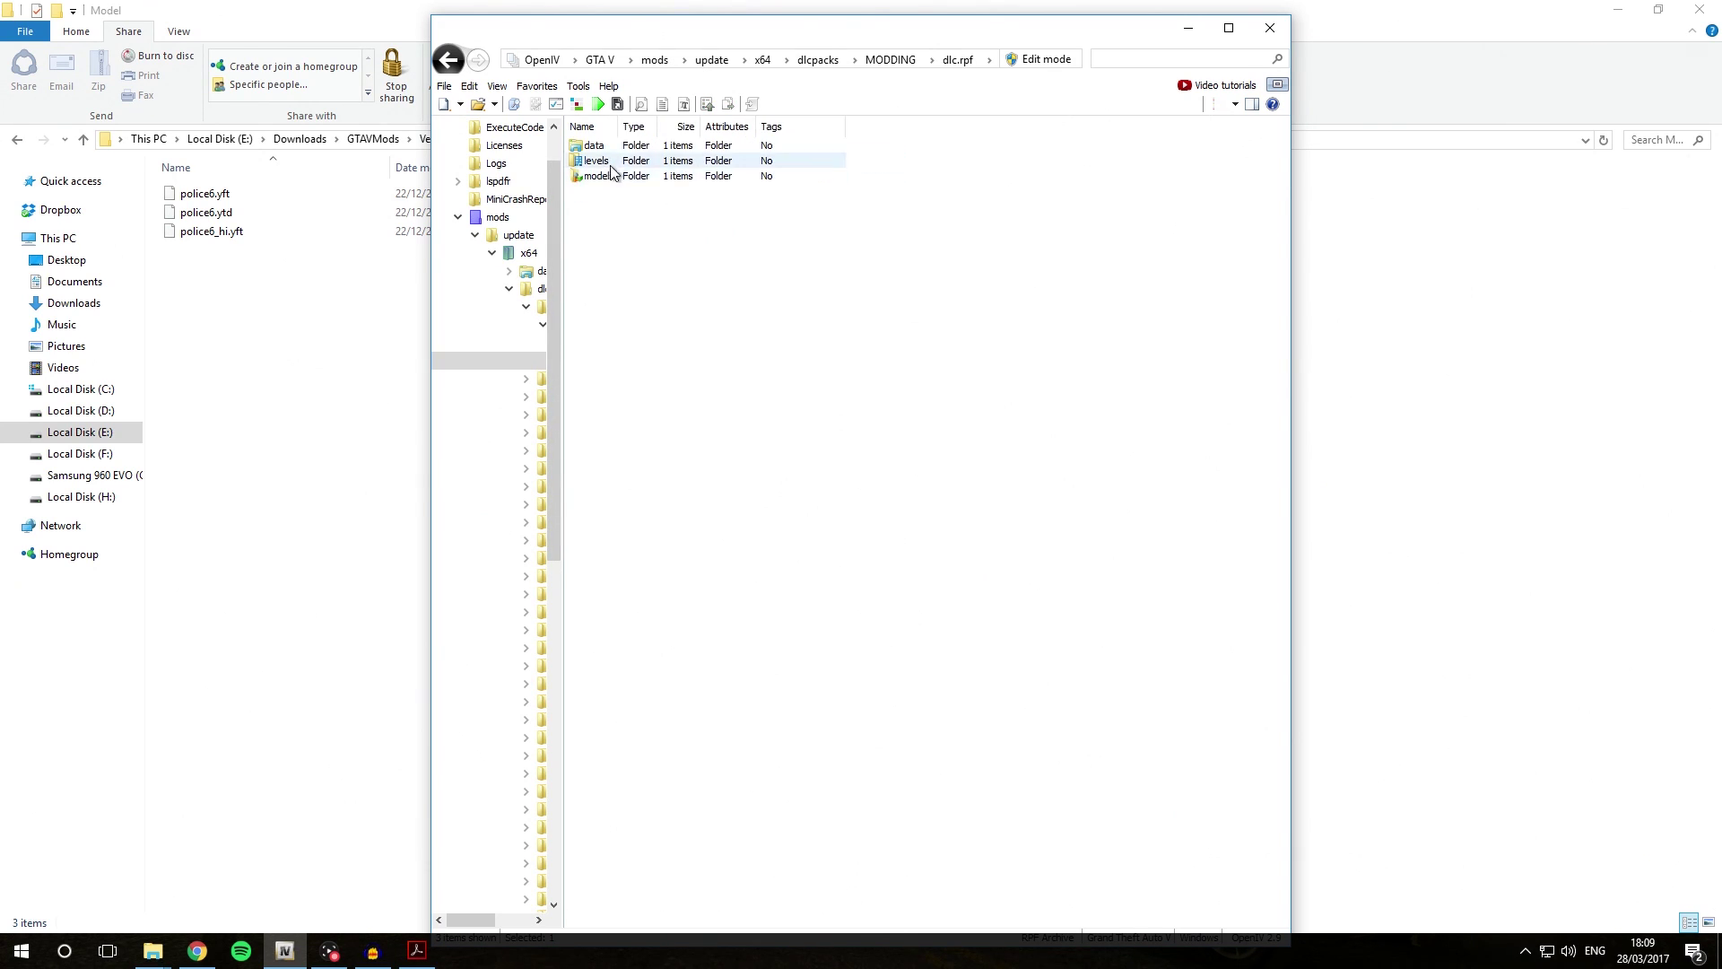
pyautogui.doubleClick(603, 176)
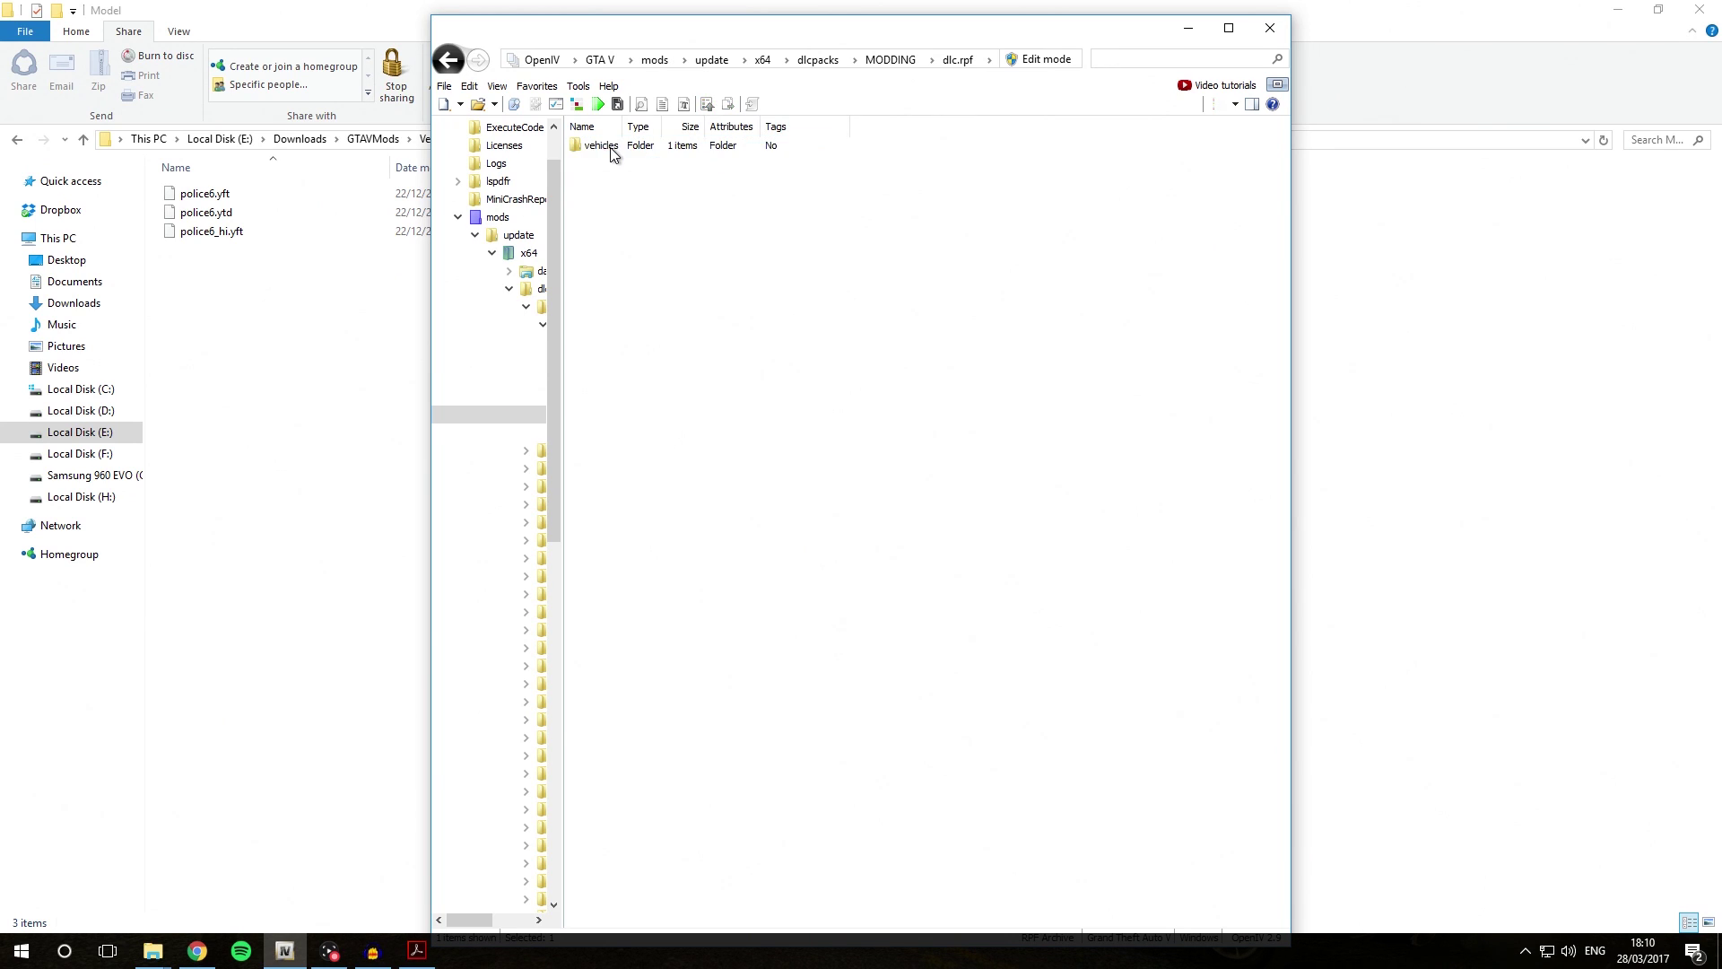
pyautogui.doubleClick(606, 147)
pyautogui.doubleClick(614, 148)
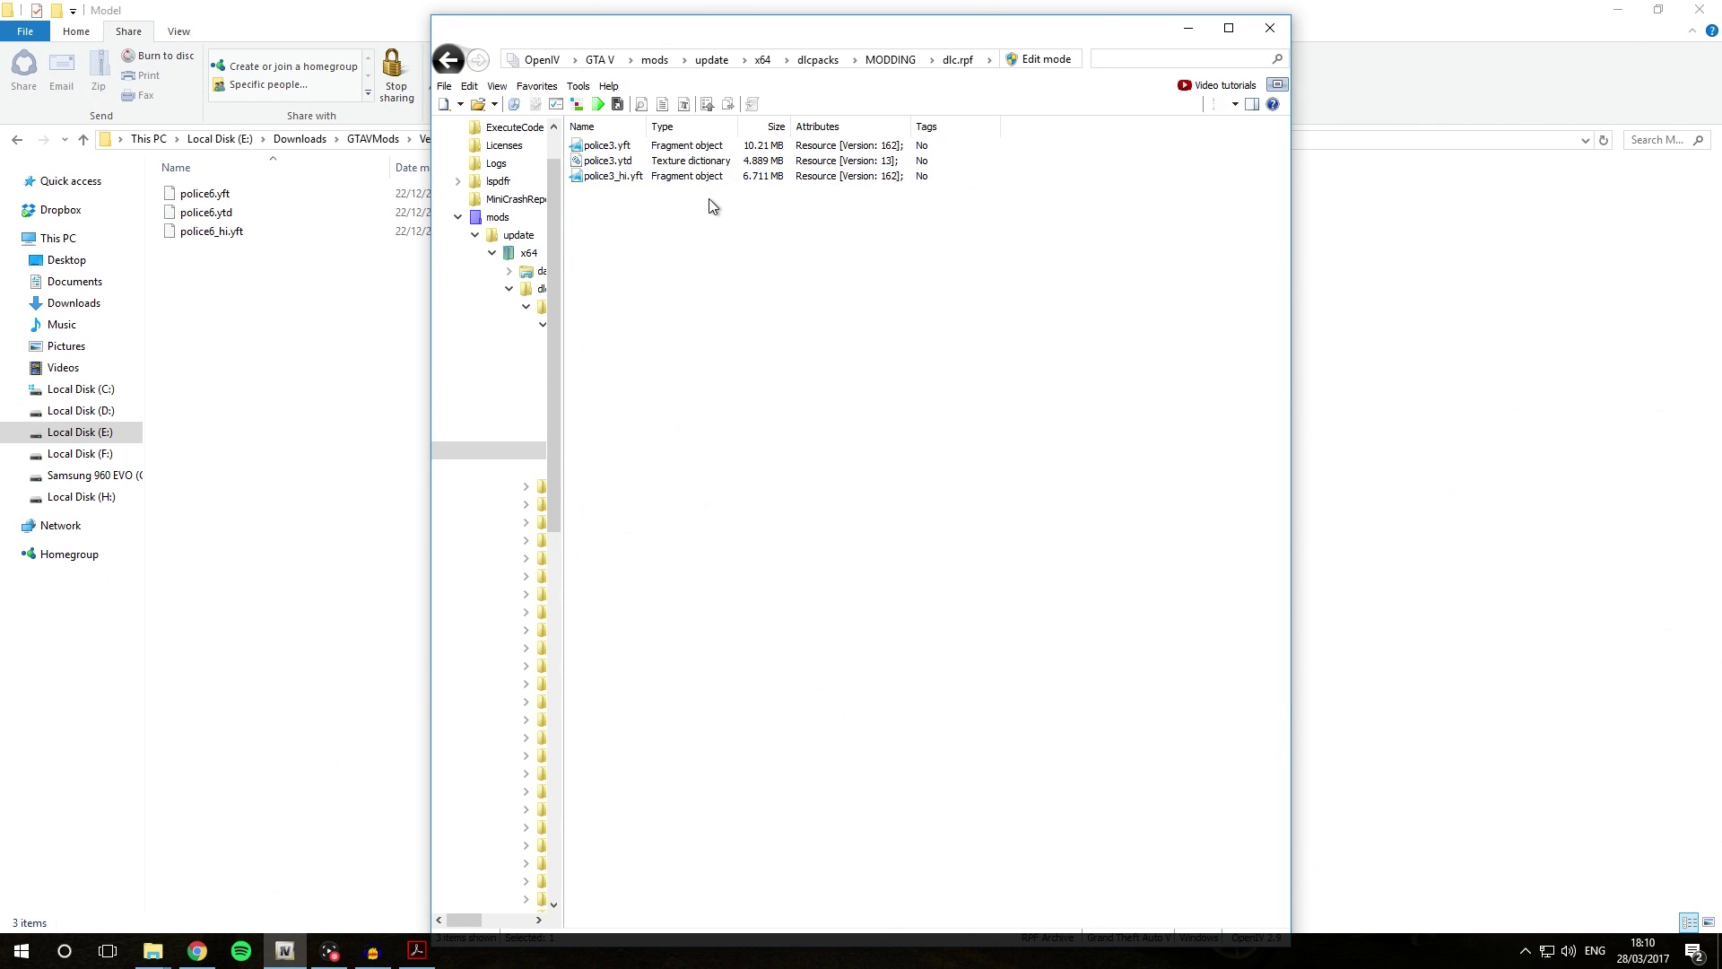
# Enable edit mode on the archive and snap OpenIV to the right half.
pyautogui.click(1035, 62)
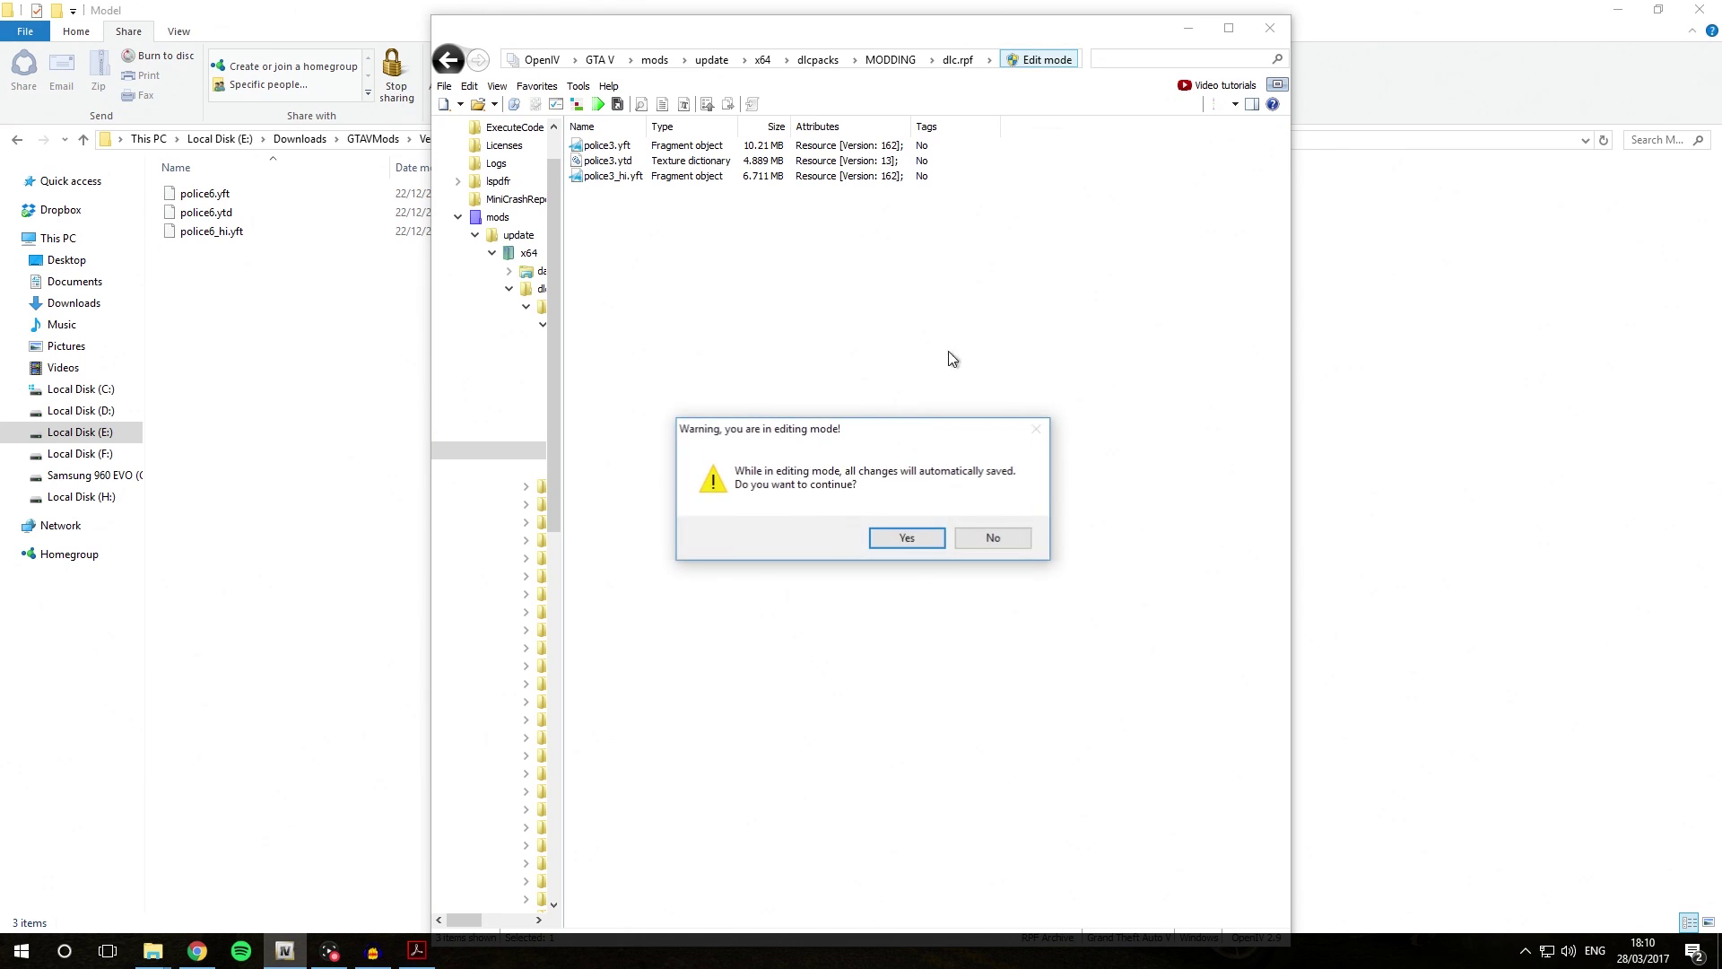
pyautogui.click(908, 540)
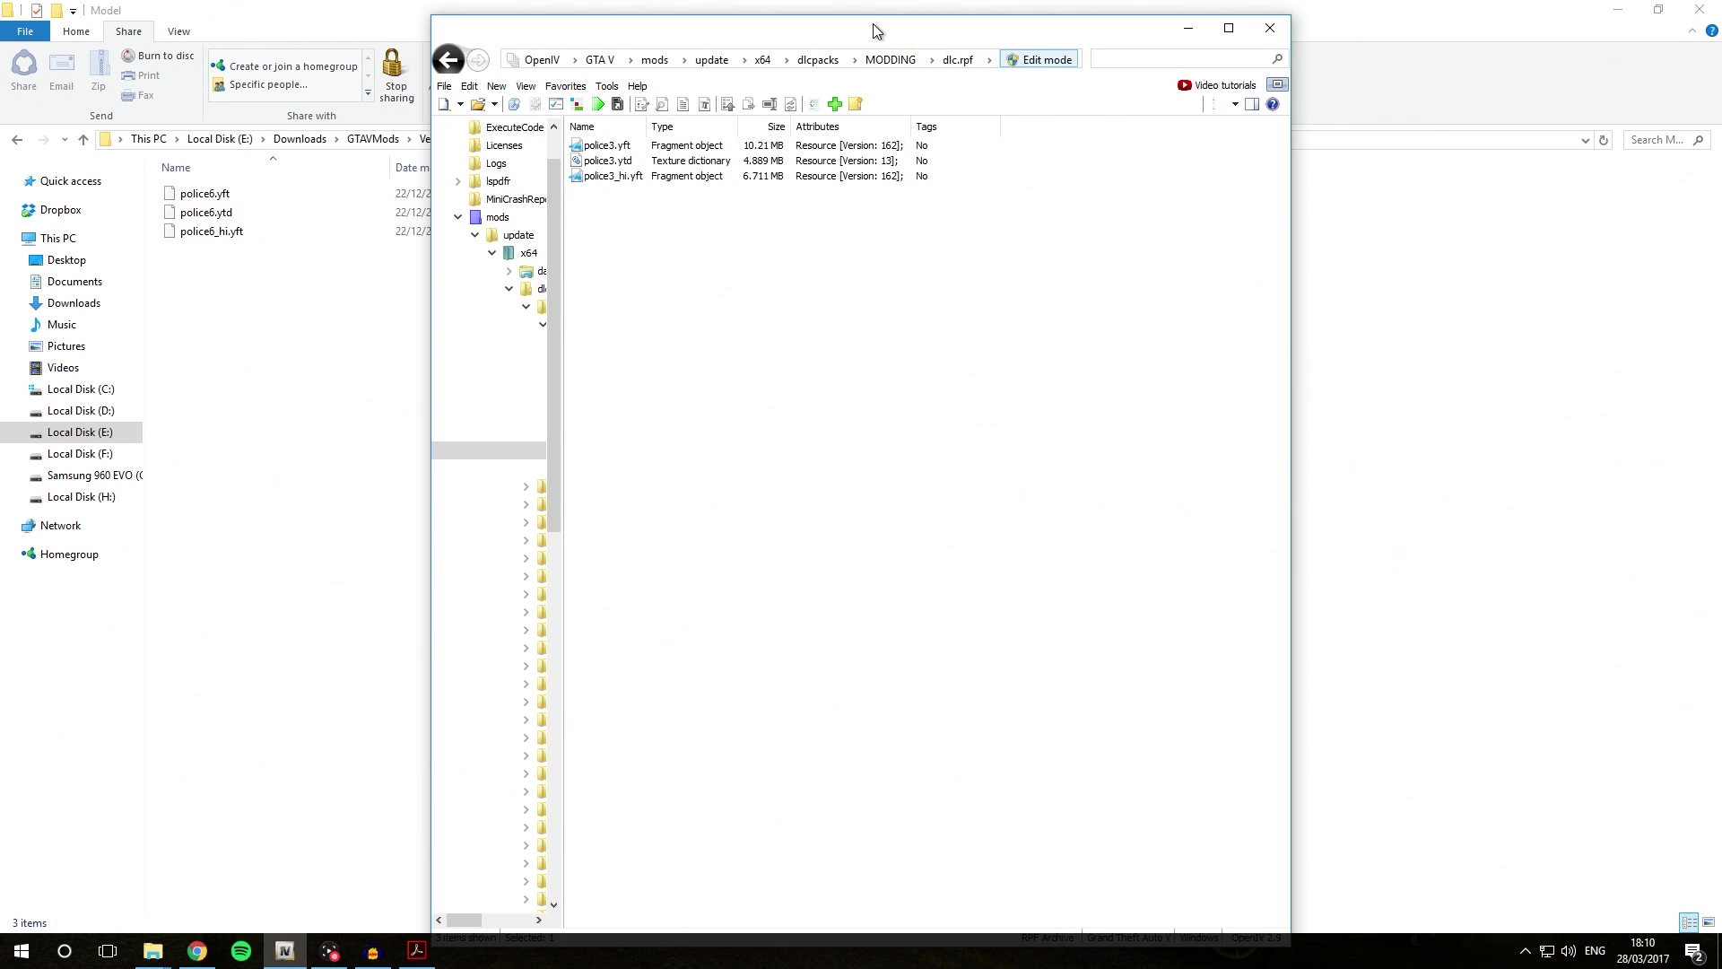
pyautogui.press('super+Right')
pyautogui.click(757, 274)
# Select police6.yft, police6.ytd and police6_hi.yft and drag them into OpenIV's archive.
pyautogui.click(213, 242)
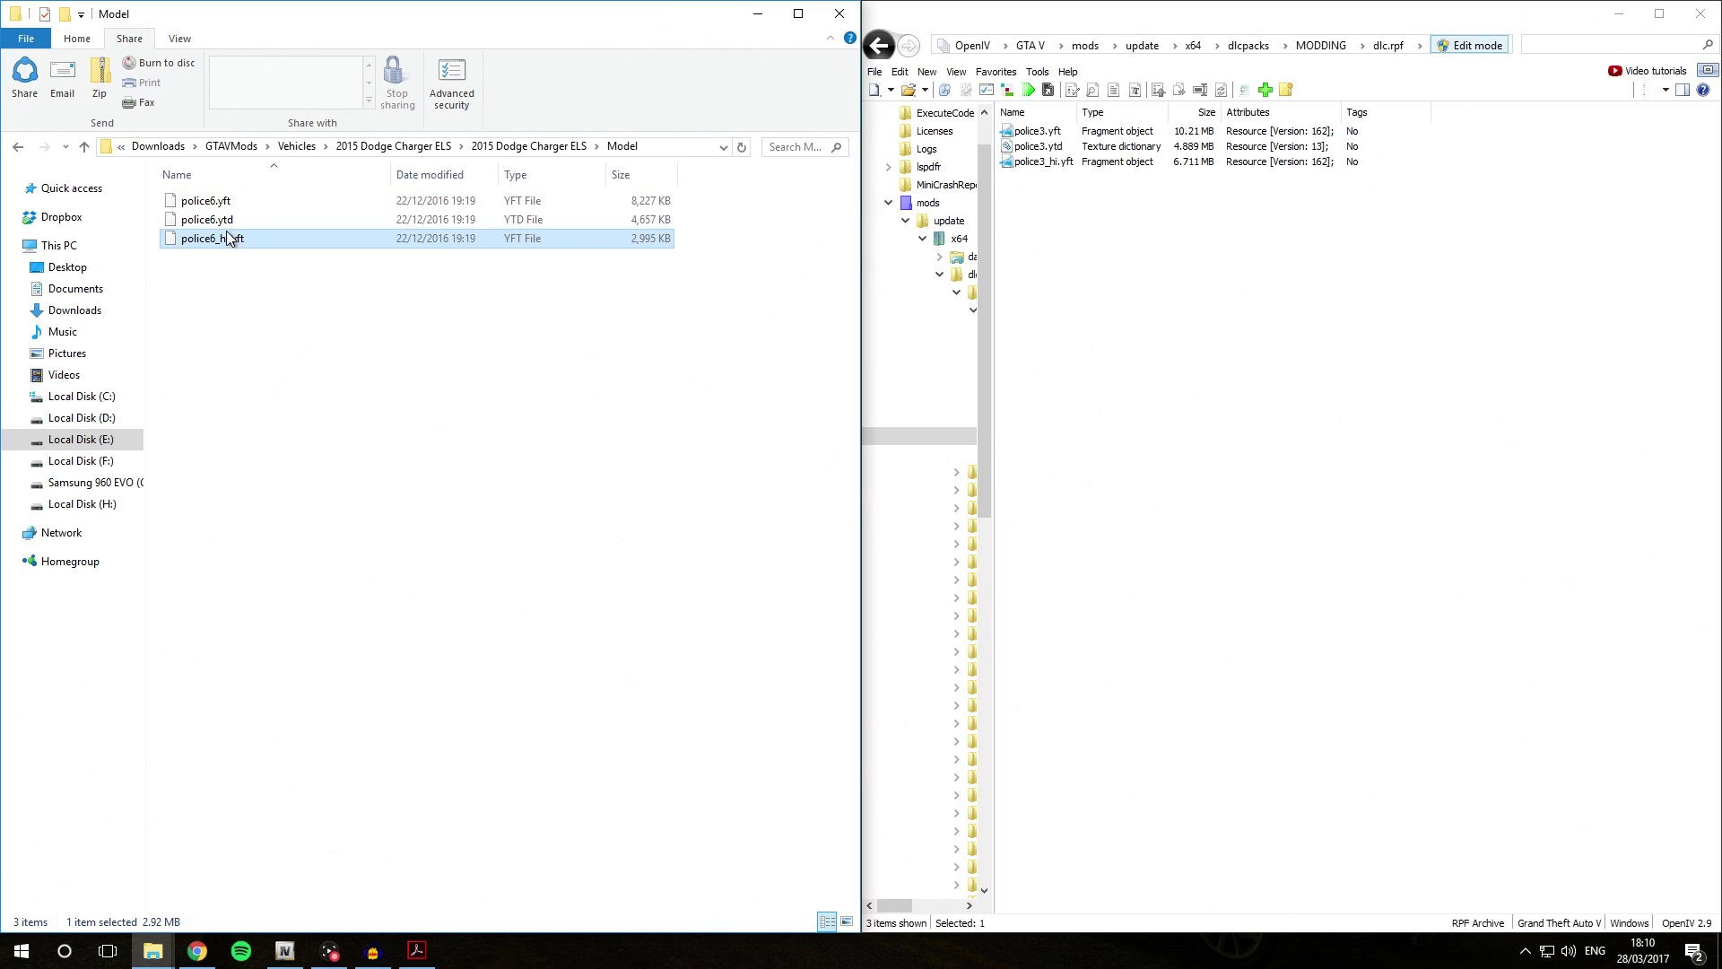
pyautogui.keyDown('ctrl'); pyautogui.click(223, 224); pyautogui.keyUp('ctrl')
pyautogui.keyDown('ctrl'); pyautogui.click(223, 203); pyautogui.keyUp('ctrl')
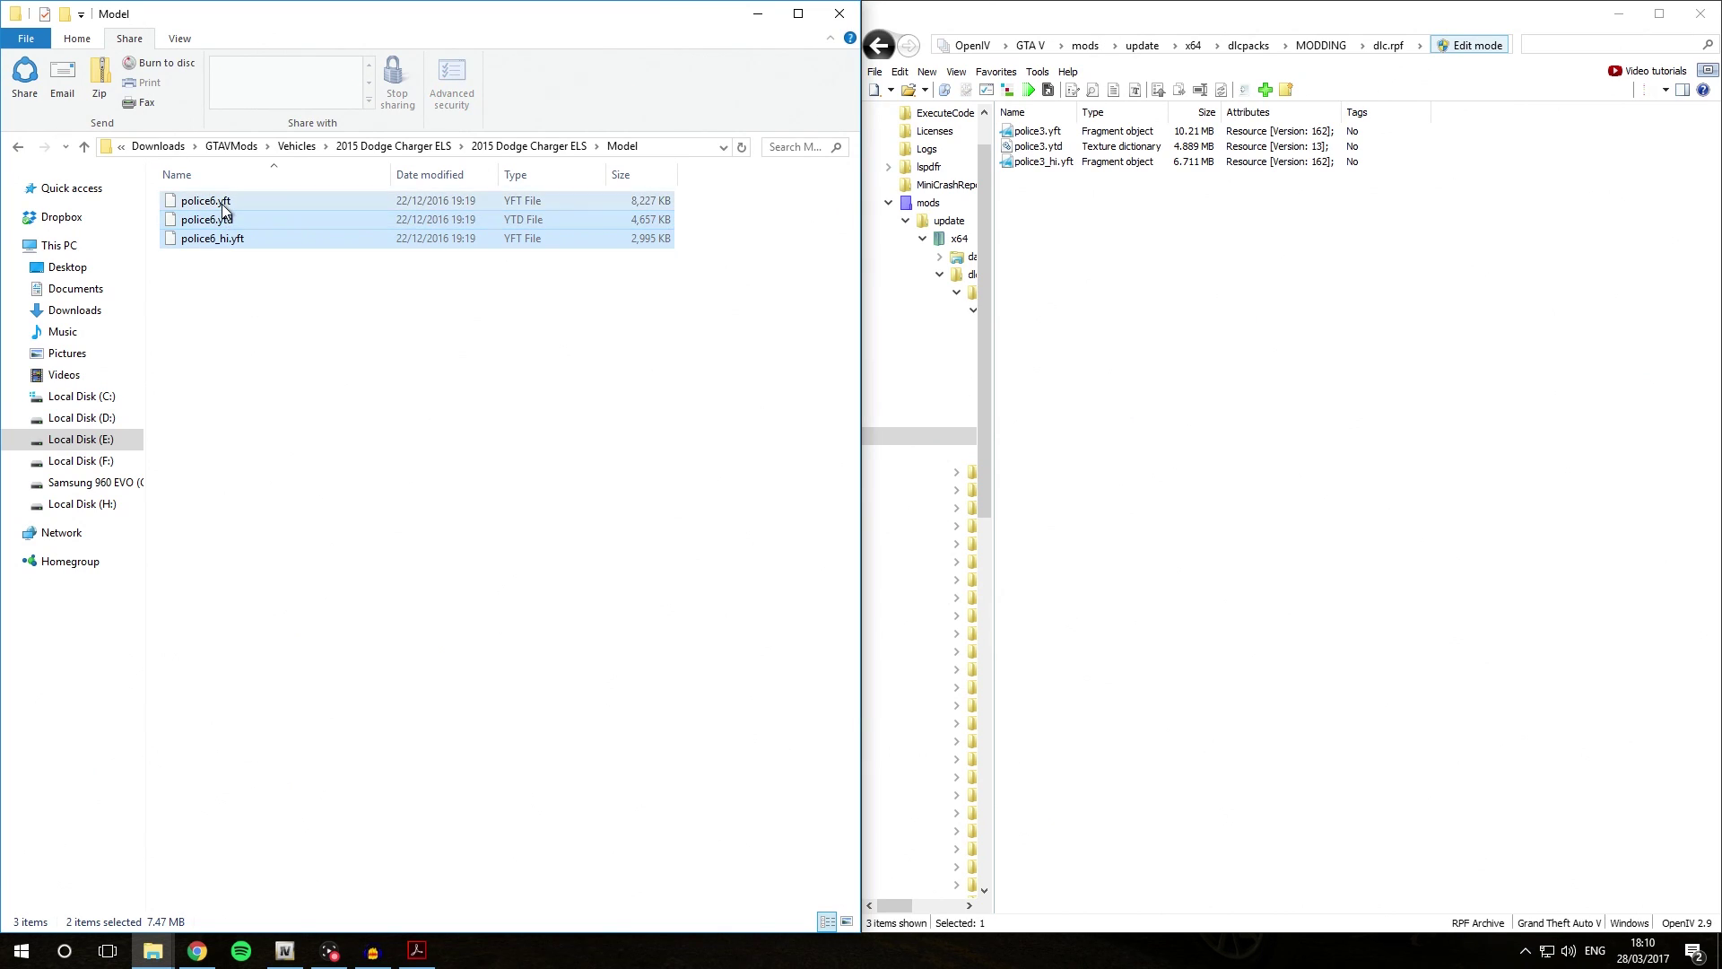
pyautogui.moveTo(201, 219); pyautogui.dragTo(1180, 256)
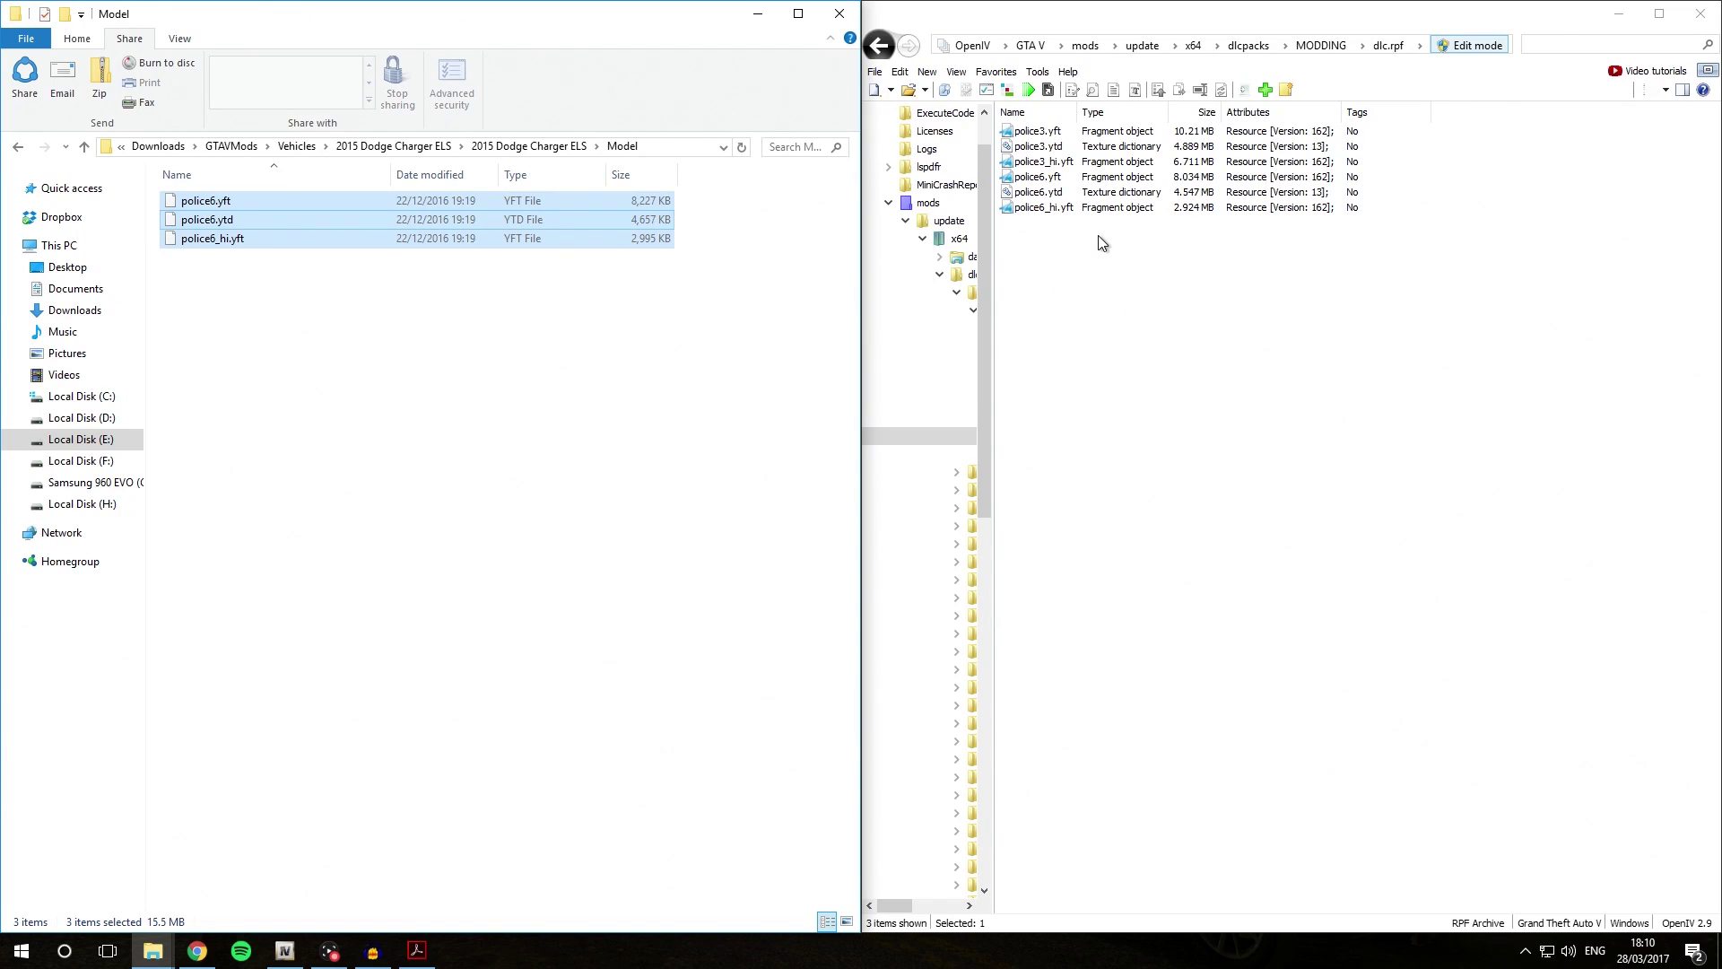
# Add the three police6 files from the Charger's Model folder via Add files.
pyautogui.click(1266, 90)
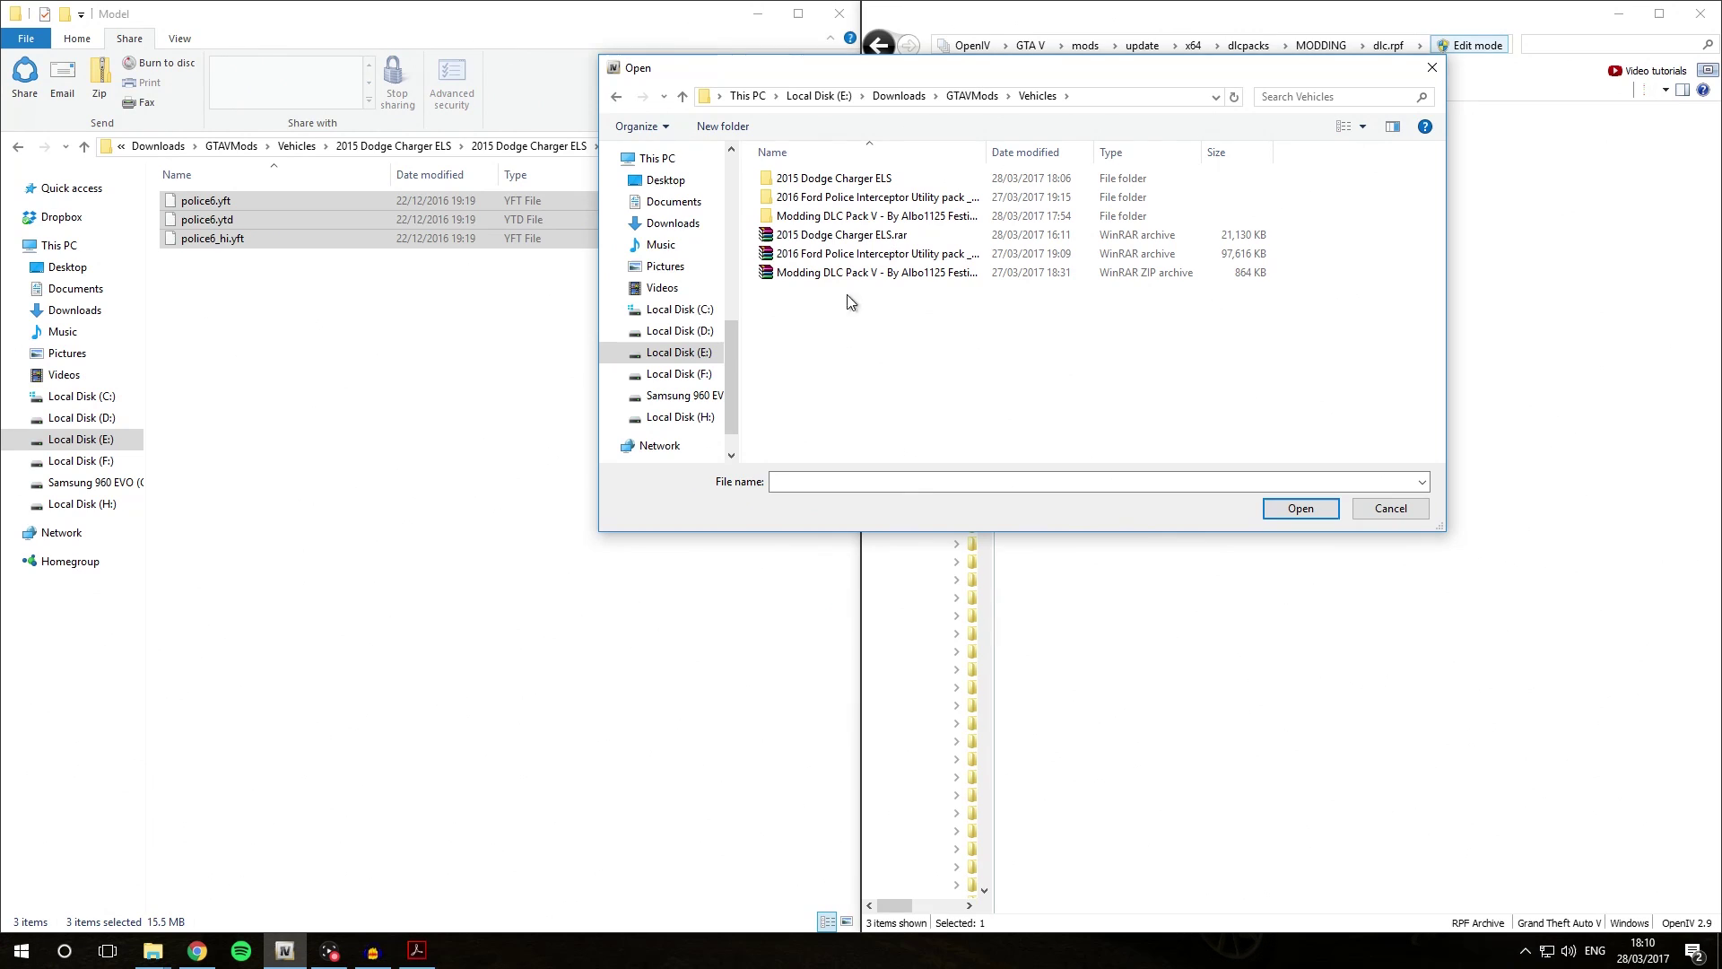
pyautogui.click(861, 184)
pyautogui.doubleClick(861, 184)
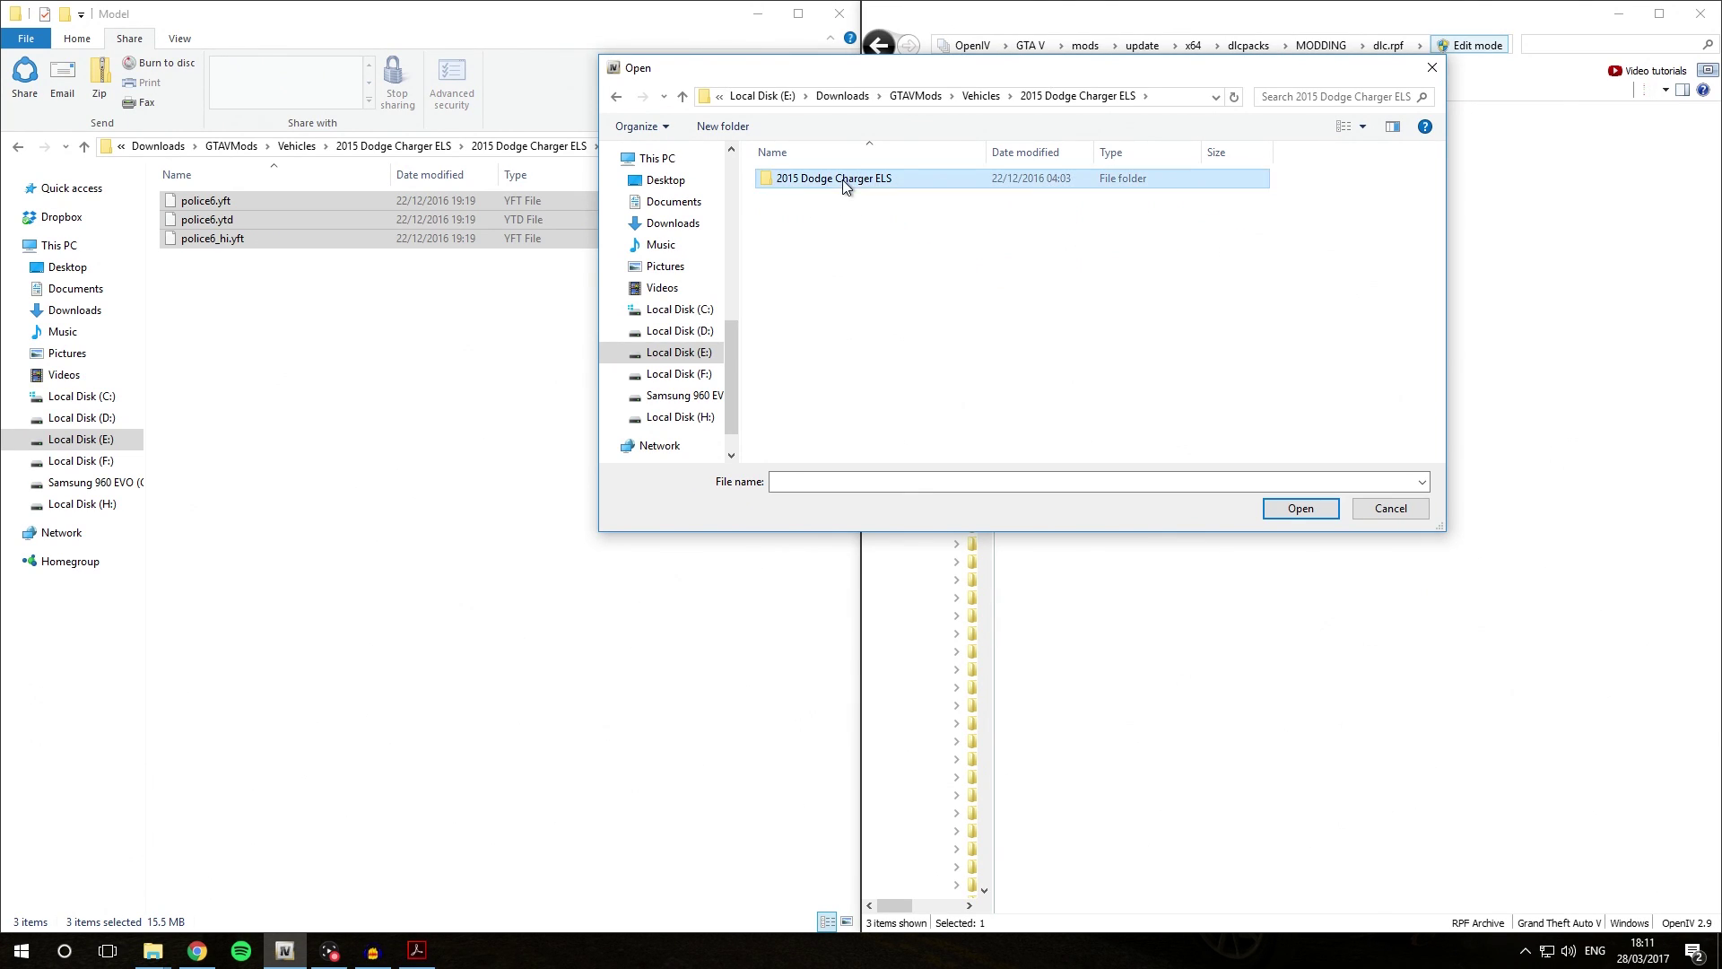
pyautogui.doubleClick(842, 179)
pyautogui.doubleClick(822, 199)
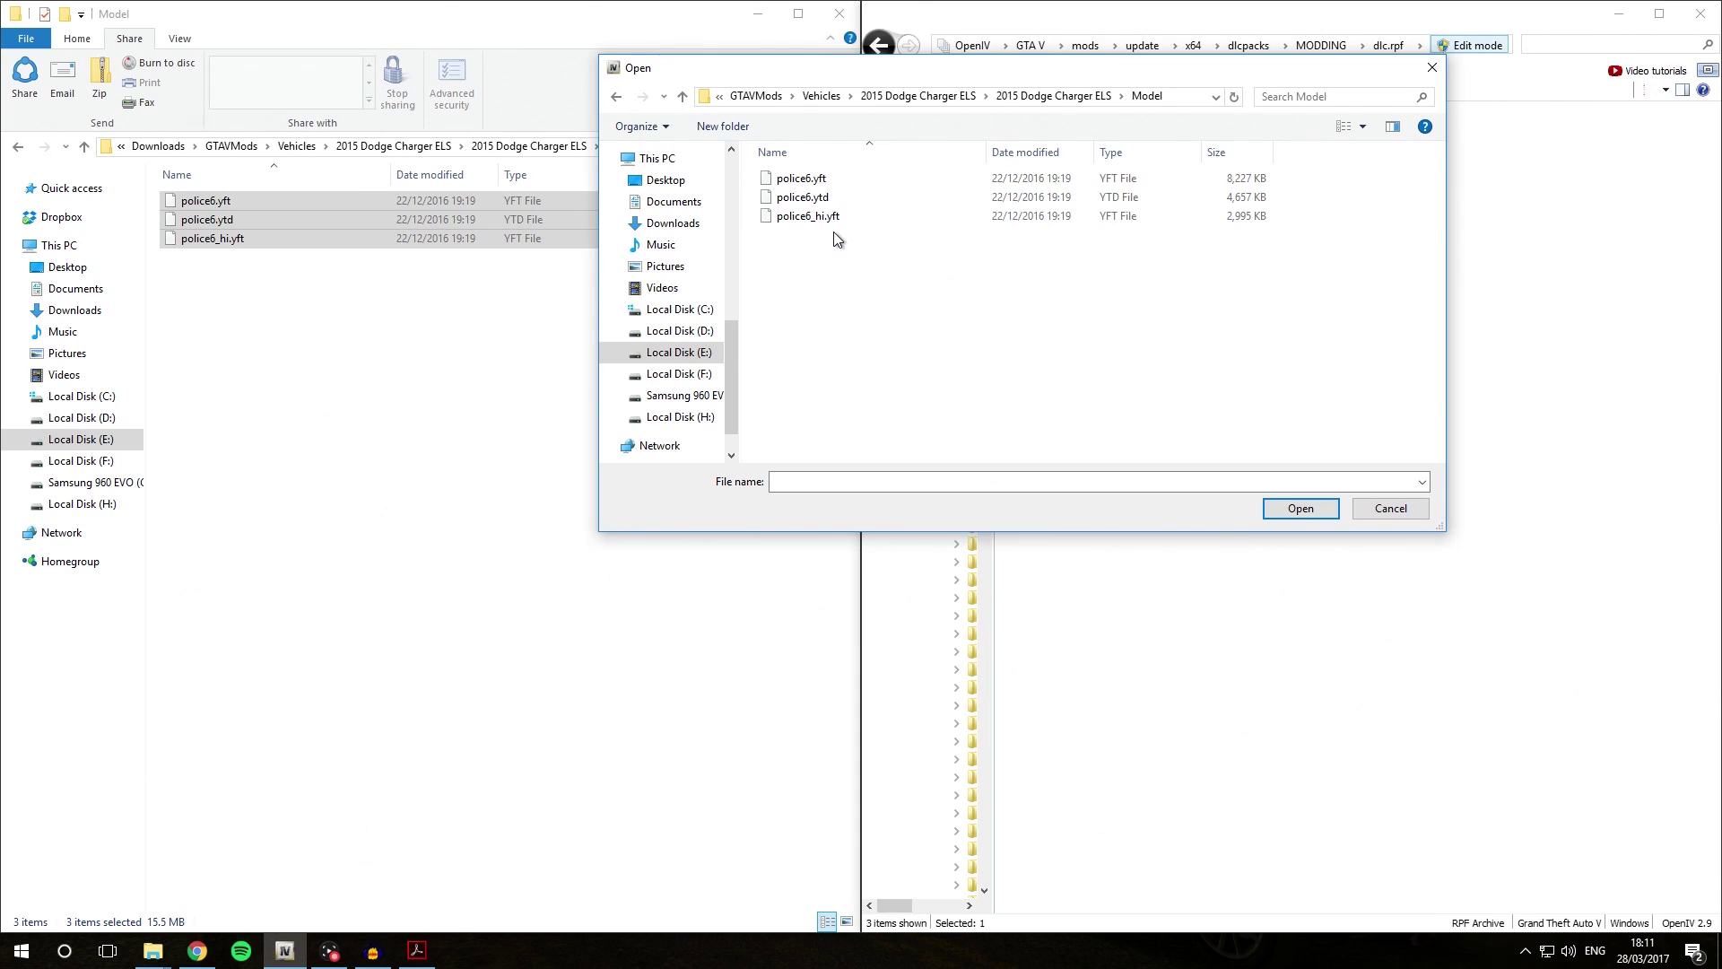
pyautogui.click(836, 220)
pyautogui.keyDown('shift'); pyautogui.click(834, 201); pyautogui.keyUp('shift')
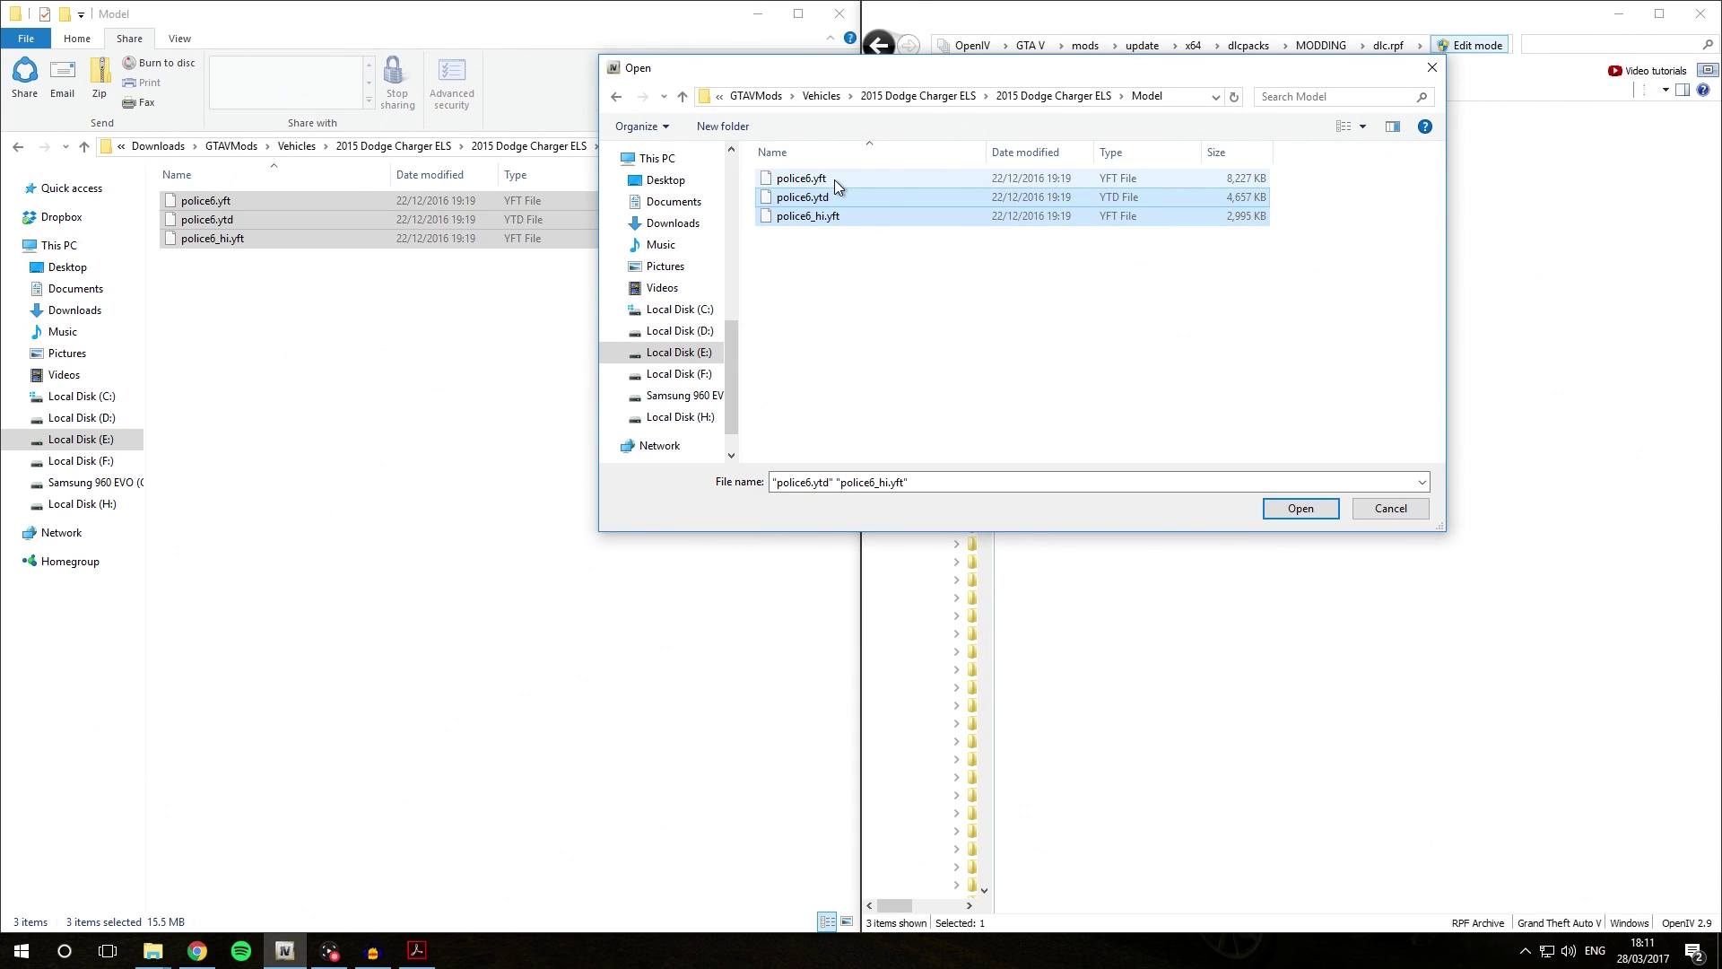
pyautogui.keyDown('shift'); pyautogui.click(834, 179); pyautogui.keyUp('shift')
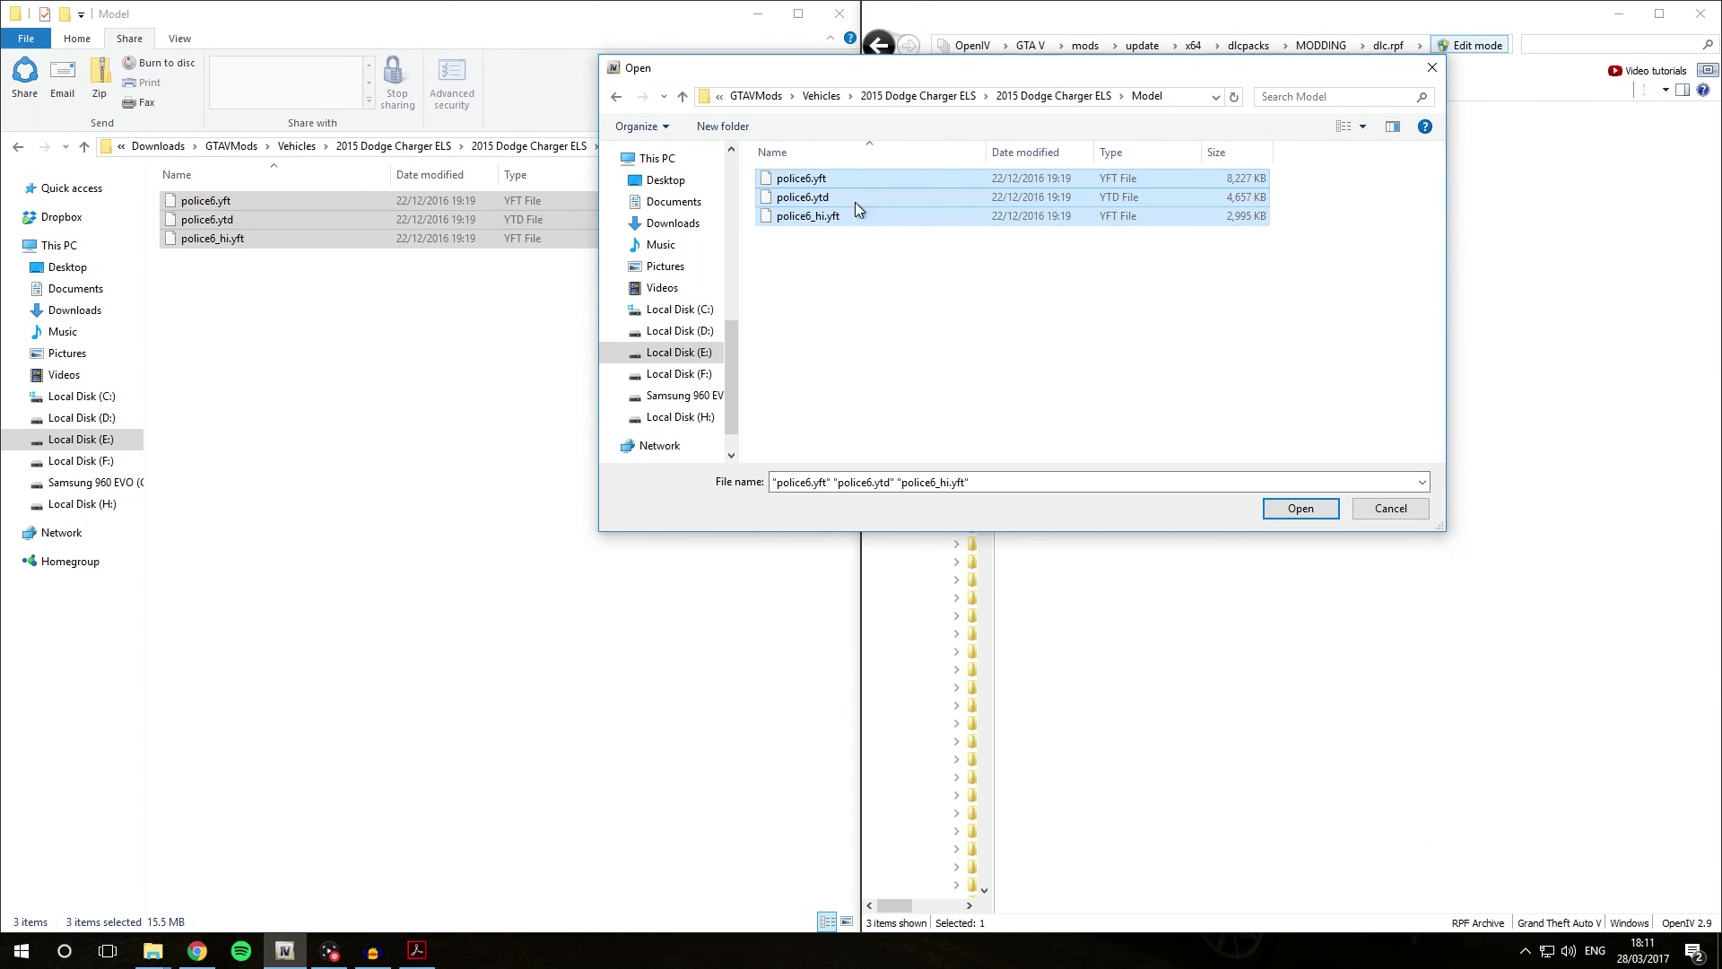
pyautogui.click(1300, 508)
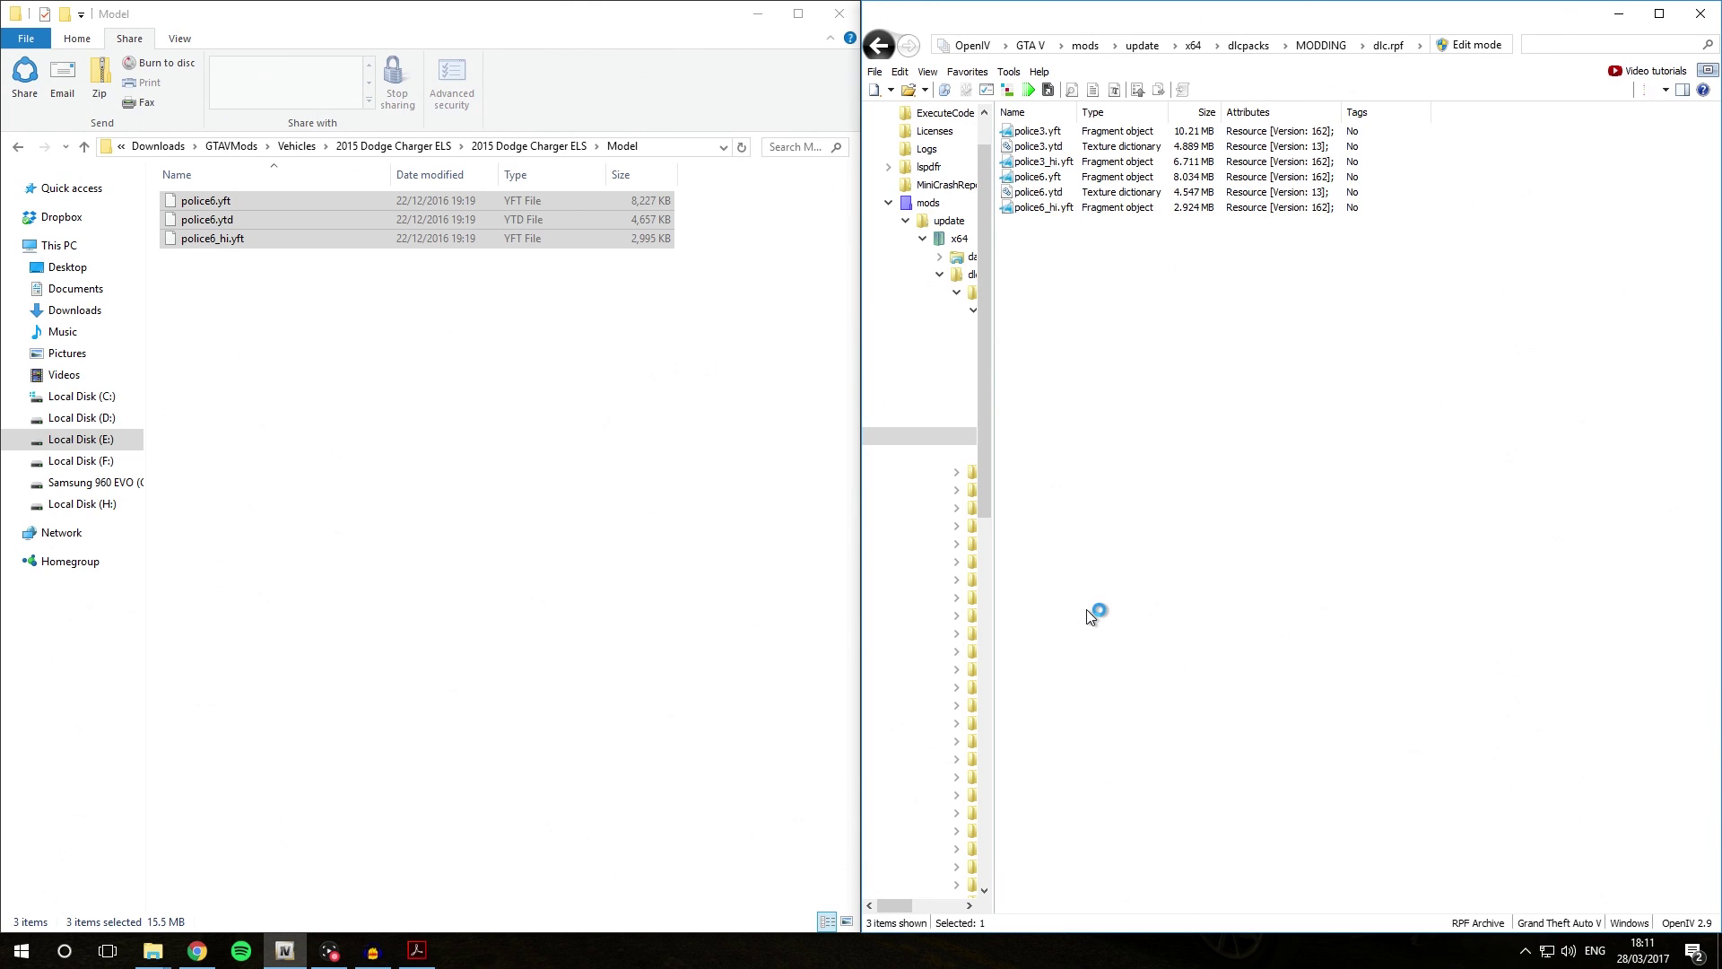
# Check README step 2 about Carvariations.meta, then return to the Charger folder window.
pyautogui.click(423, 951)
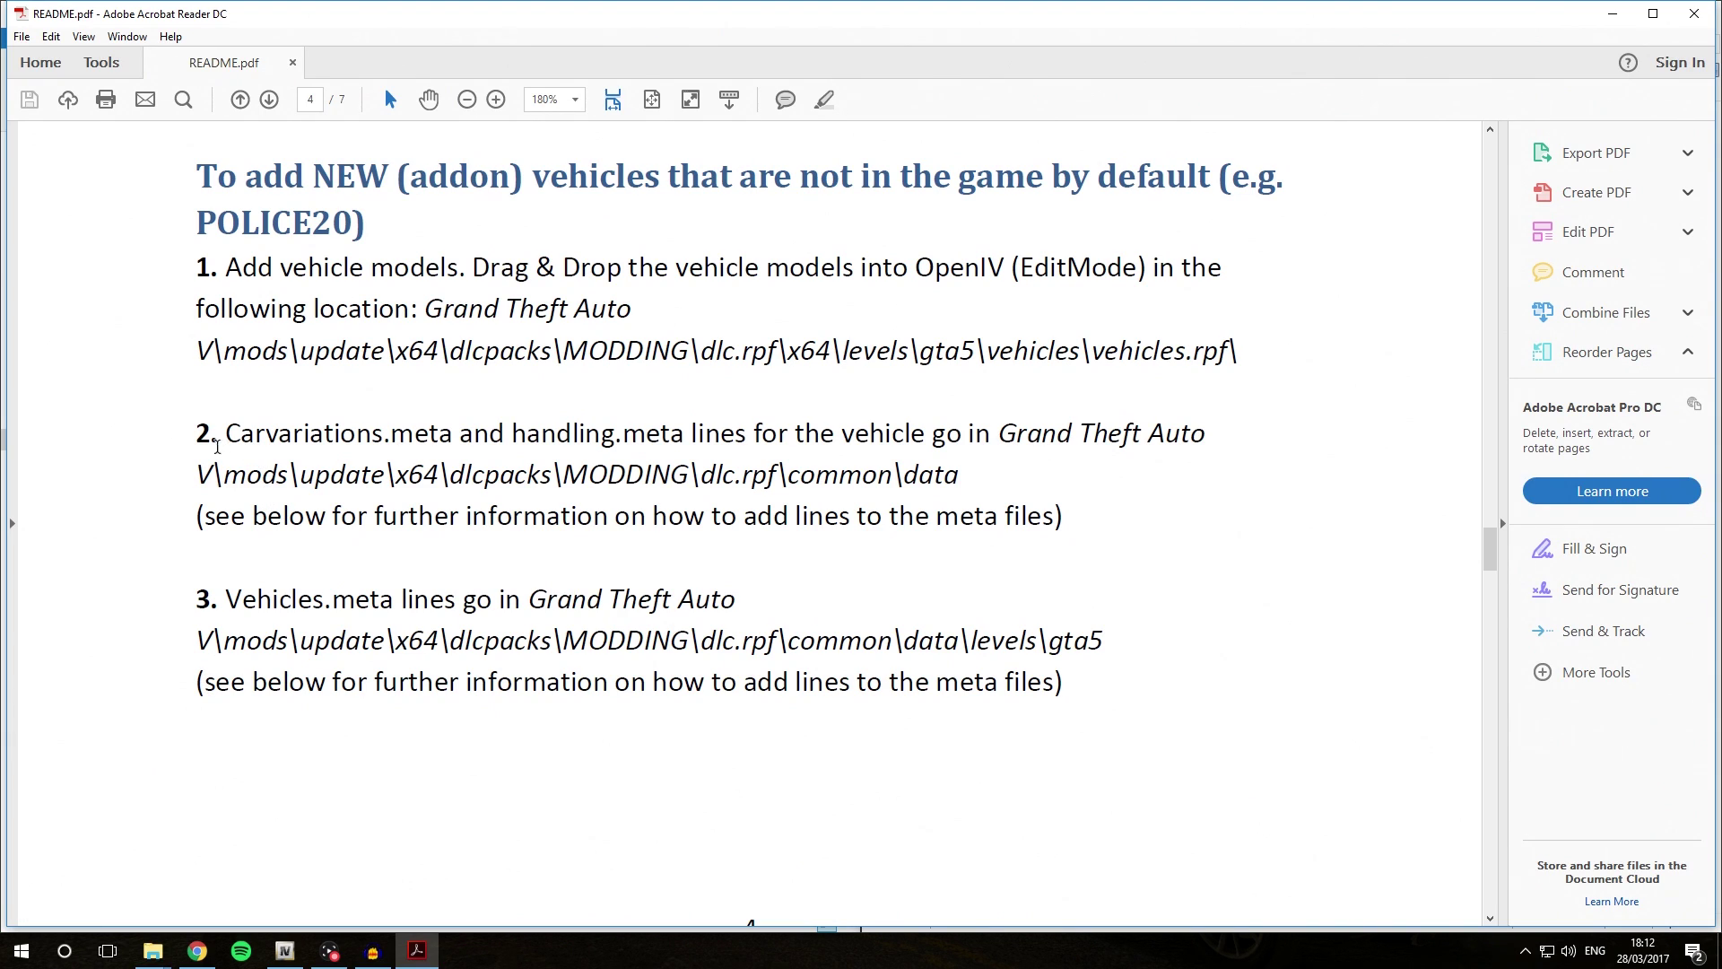
pyautogui.moveTo(225, 435); pyautogui.dragTo(453, 440)
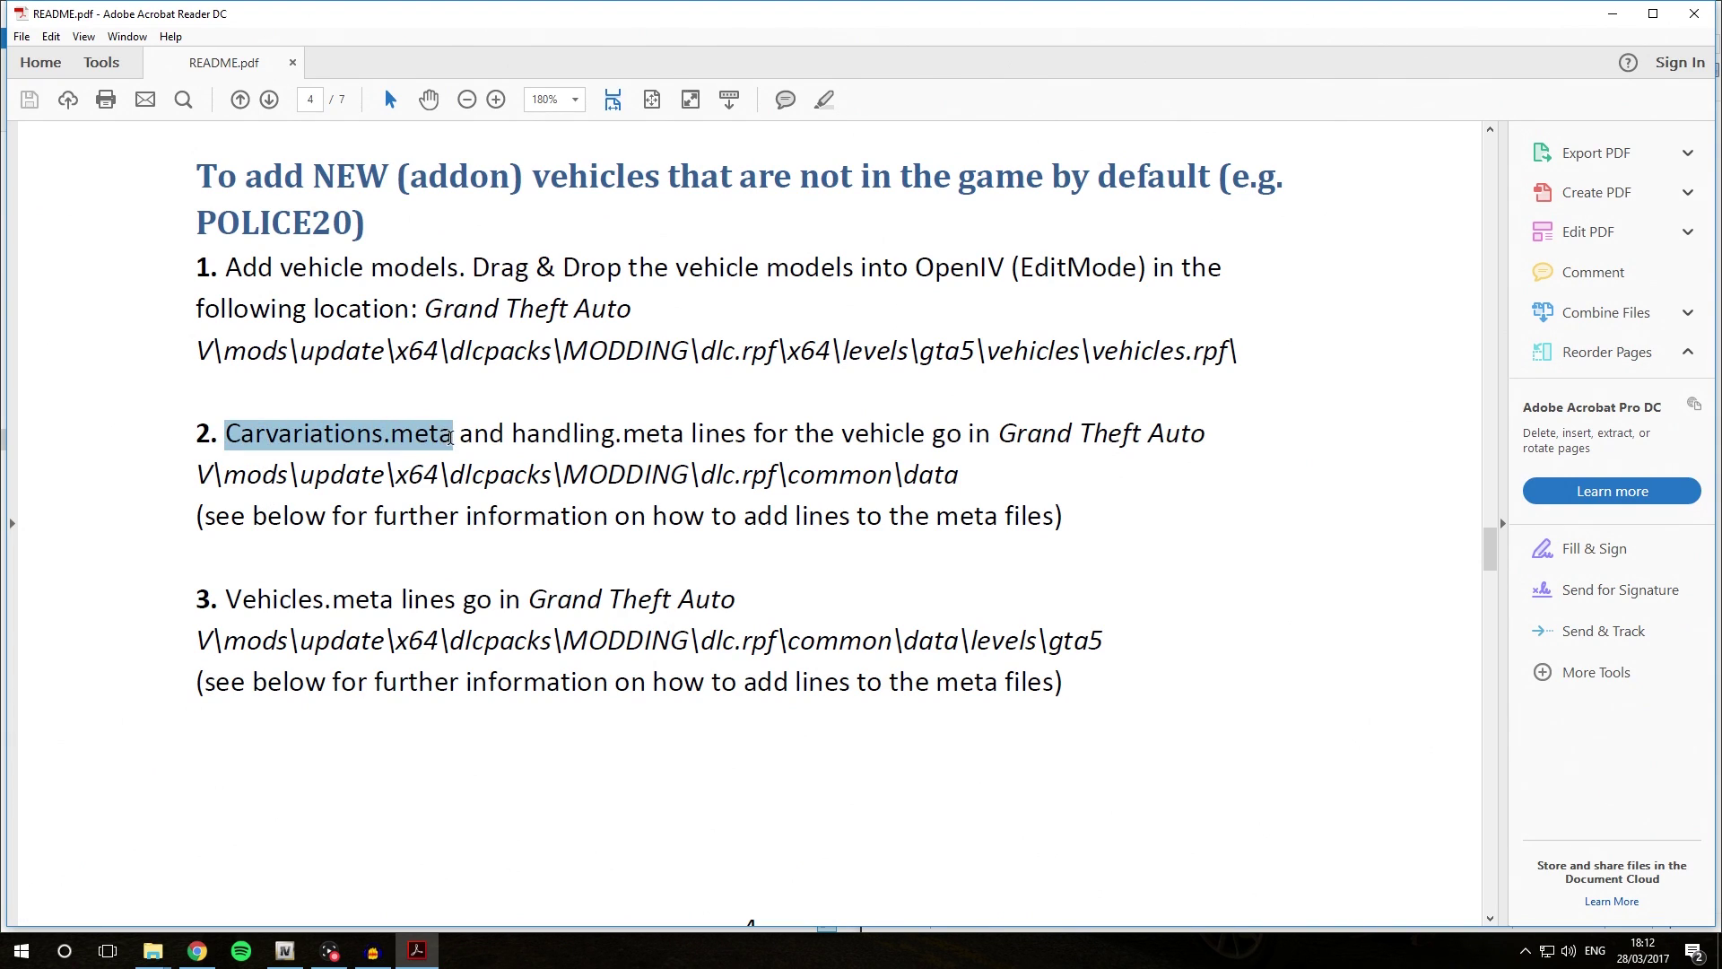
pyautogui.click(453, 440)
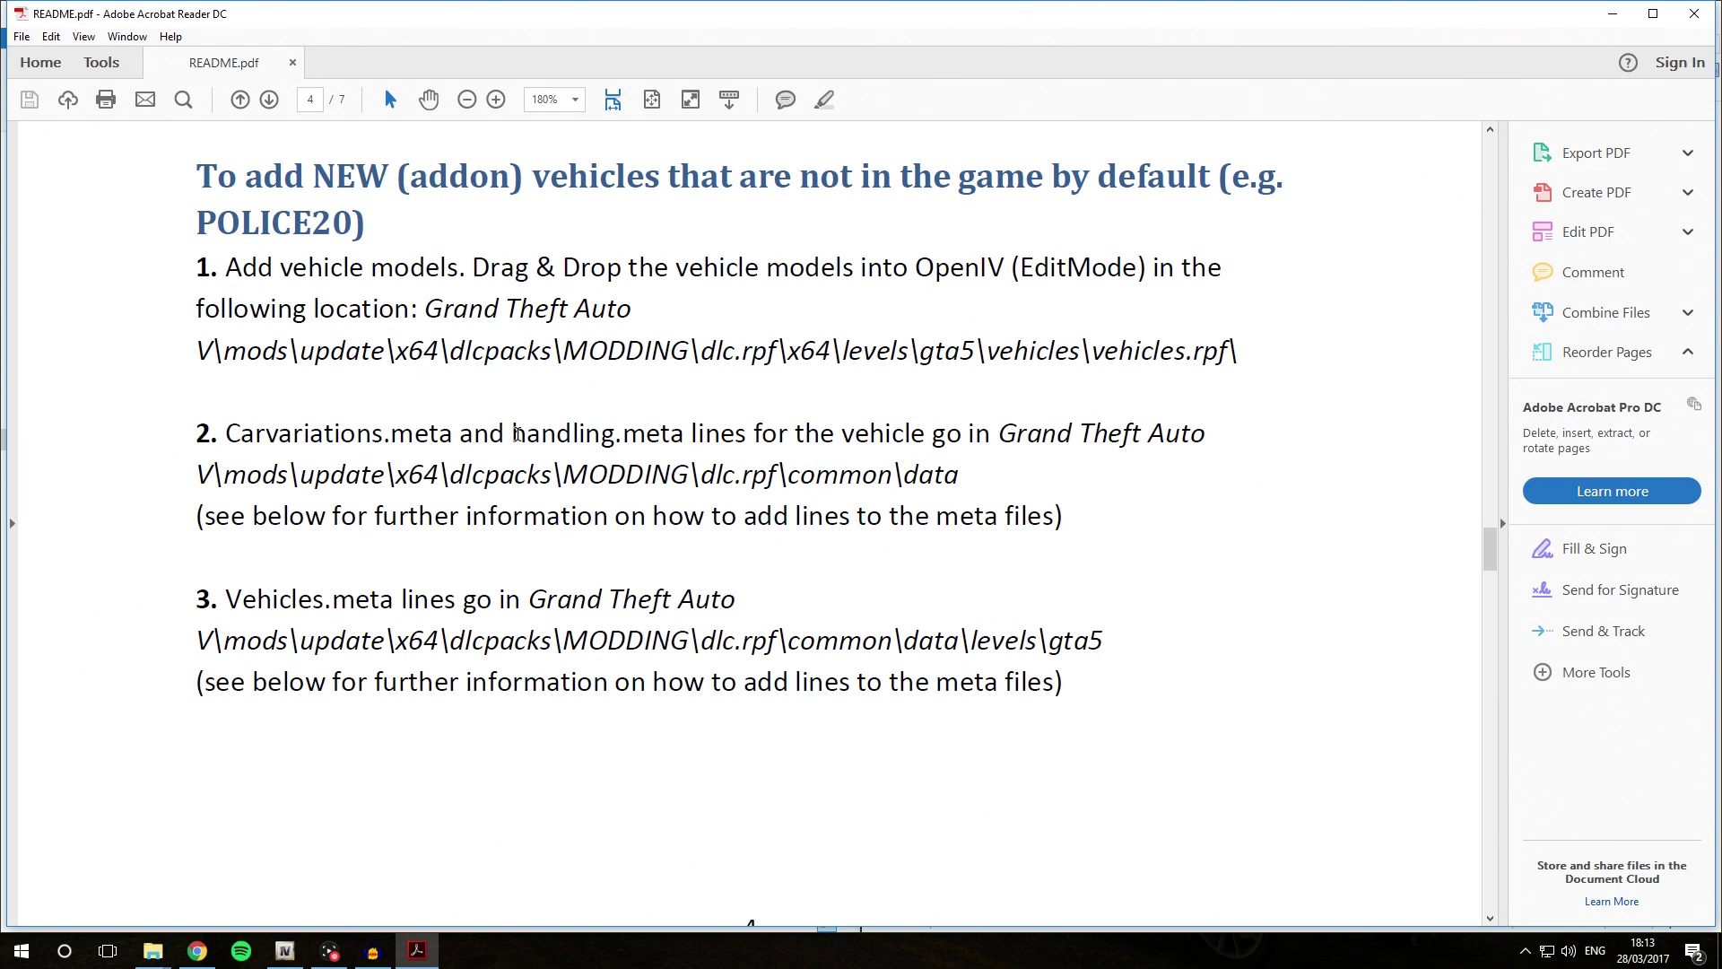
pyautogui.hotkey('alt', 'Tab')
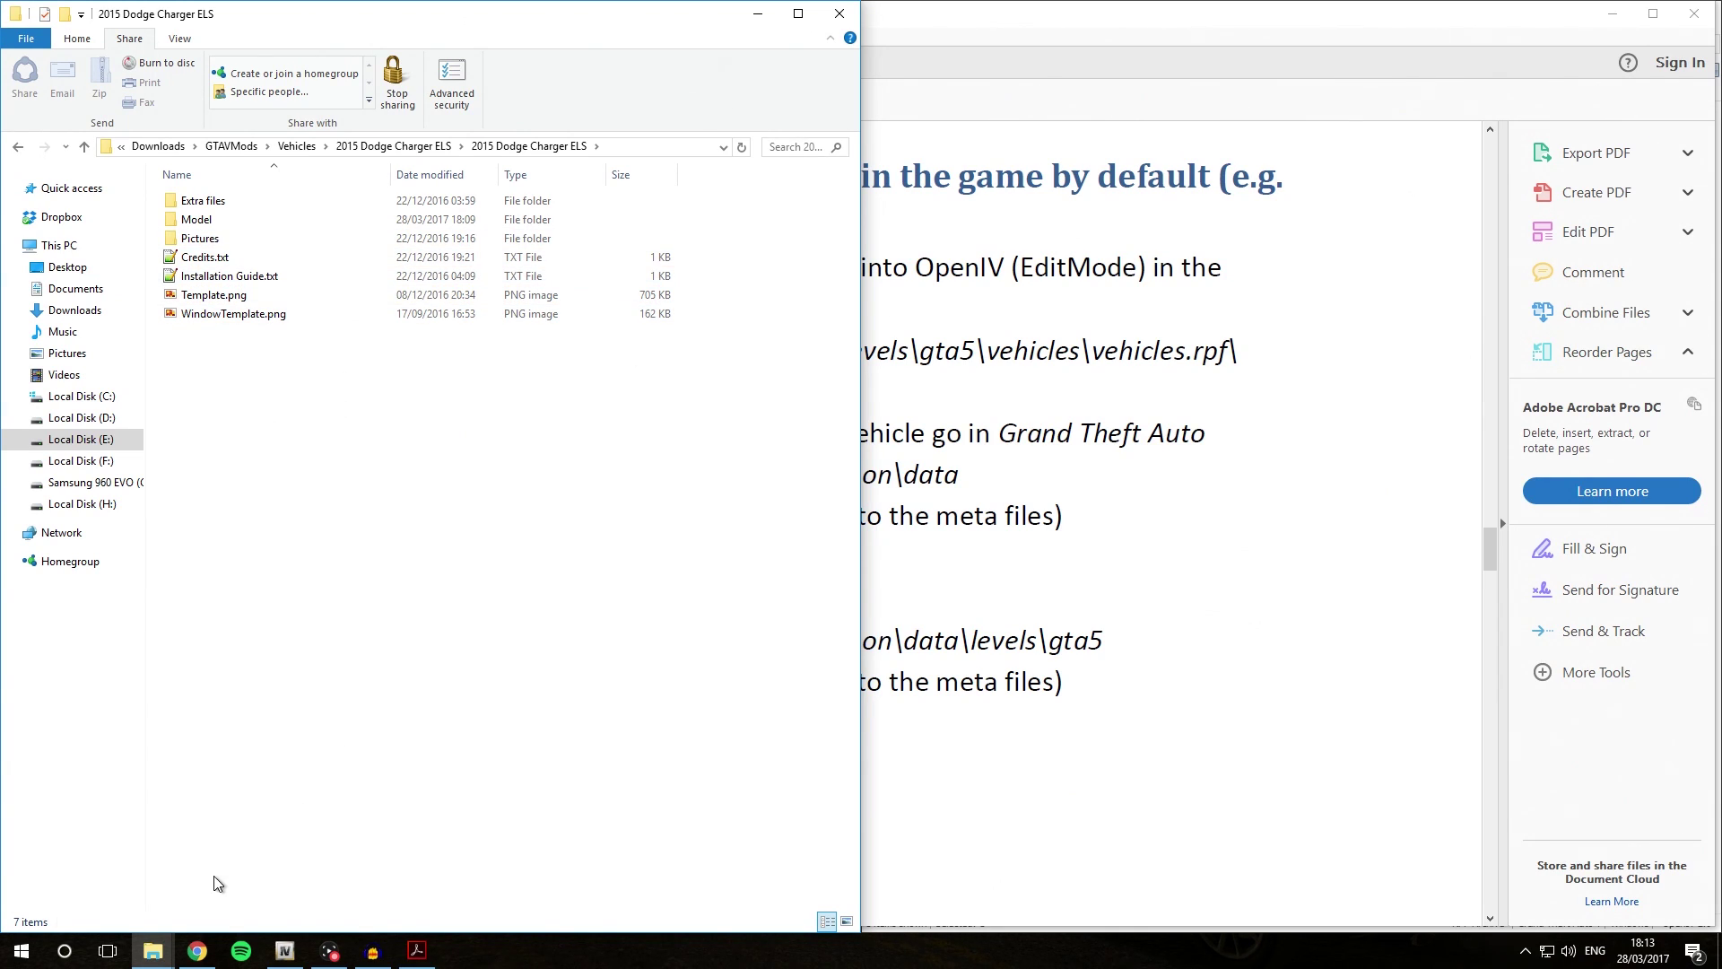
# Switch to the Modding DLC Pack V window and open its meta-templates folder.
pyautogui.click(284, 875)
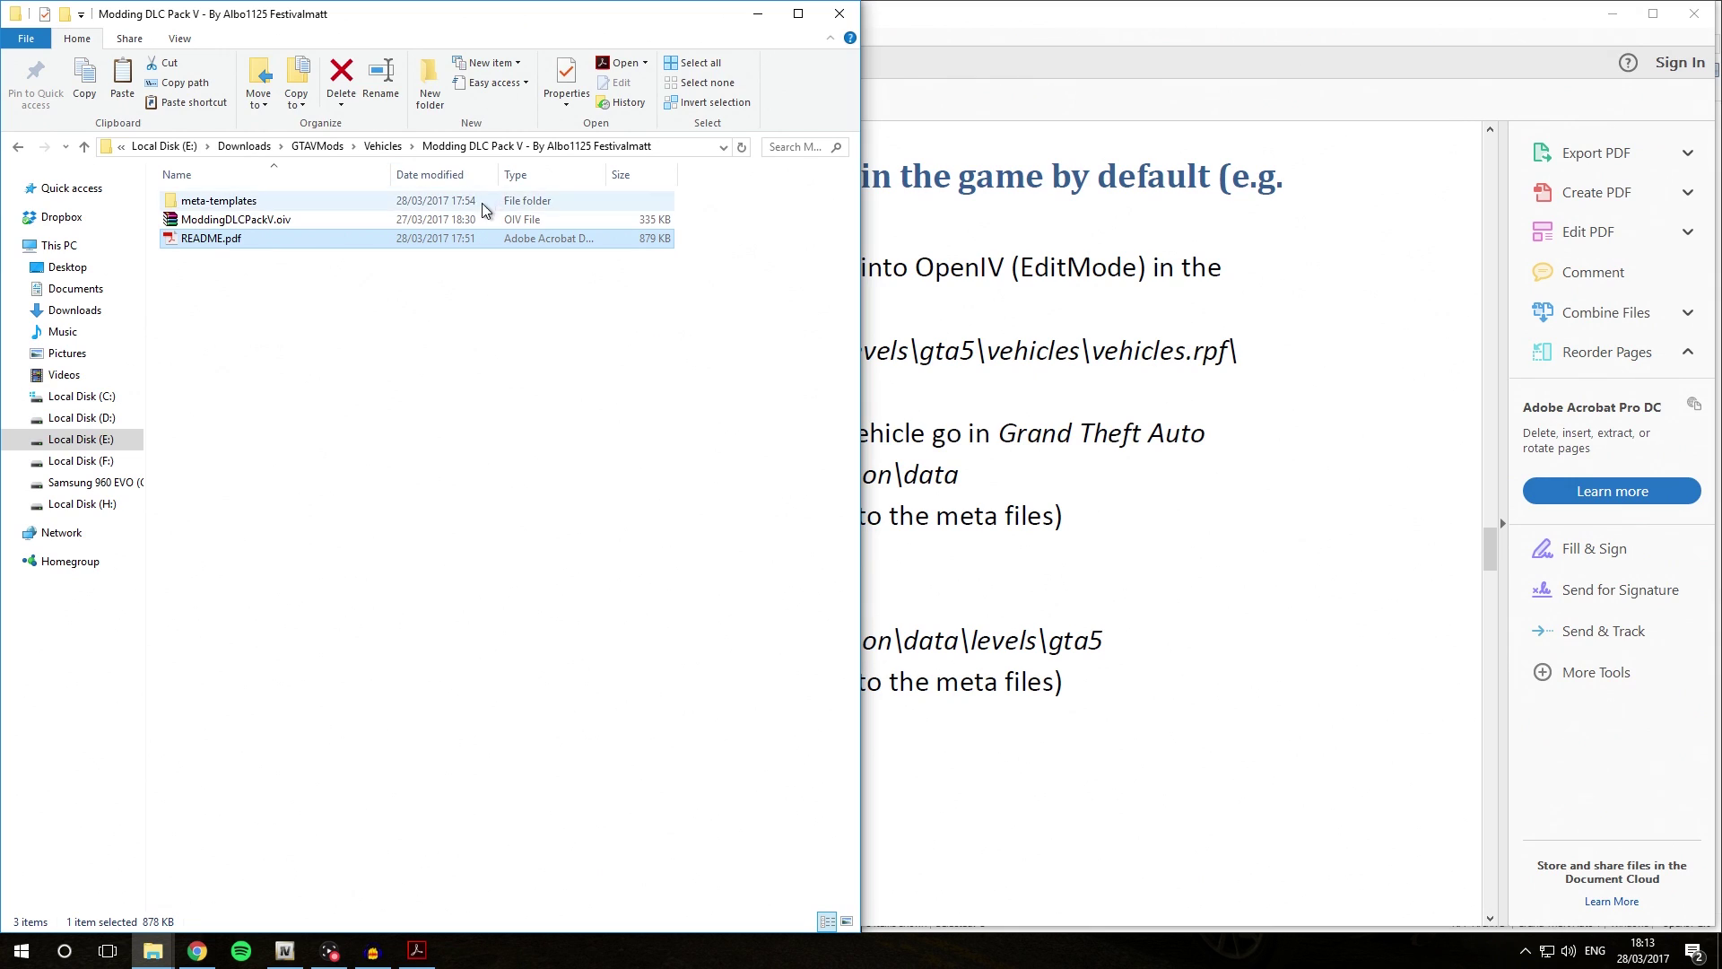
pyautogui.doubleClick(263, 208)
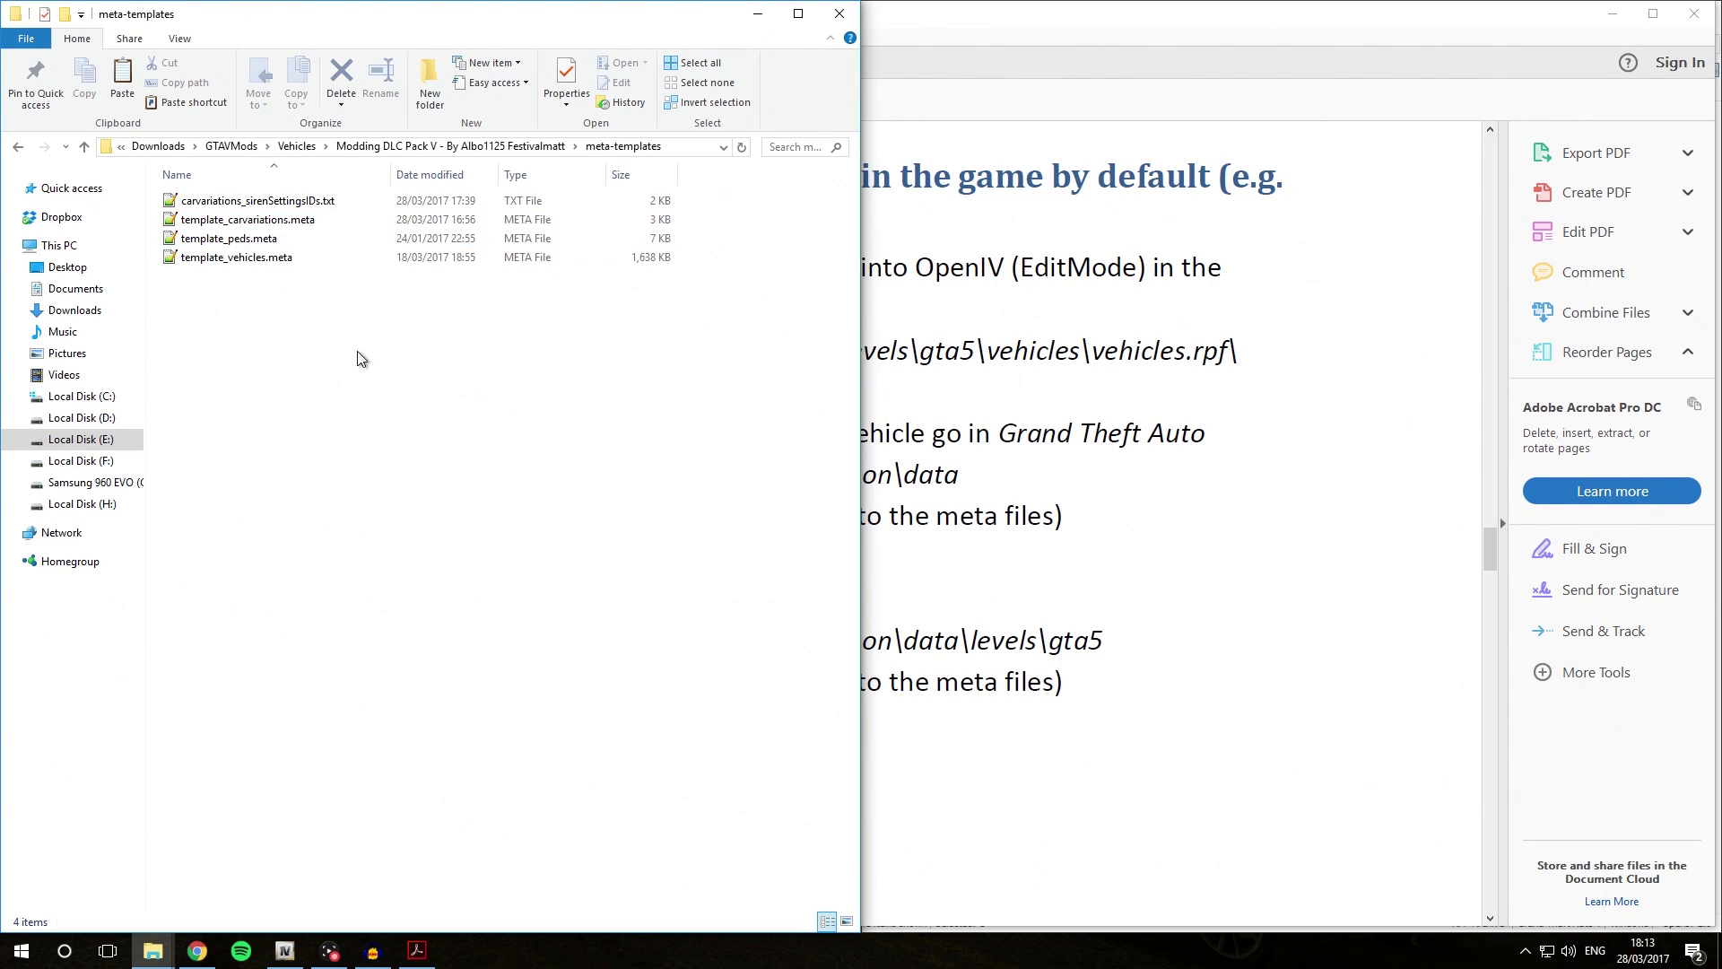
# Open template_carvariations.meta in Notepad++ and put the caret at the first Item entry on line 5.
pyautogui.doubleClick(289, 224)
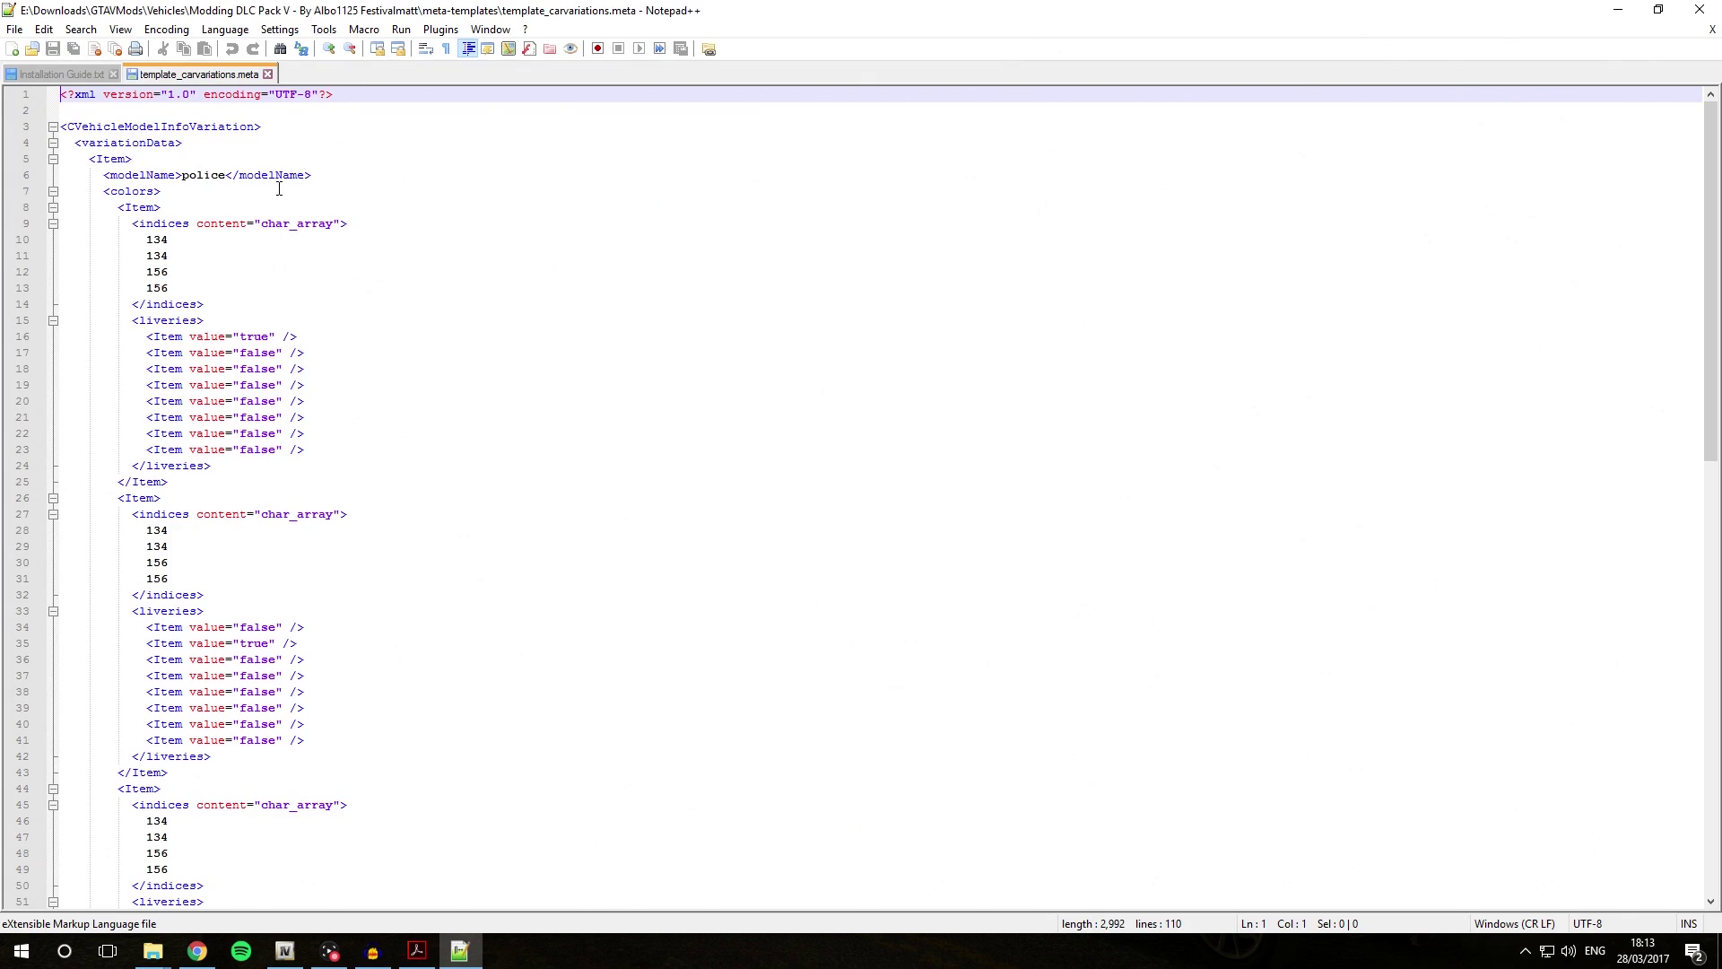
pyautogui.click(269, 161)
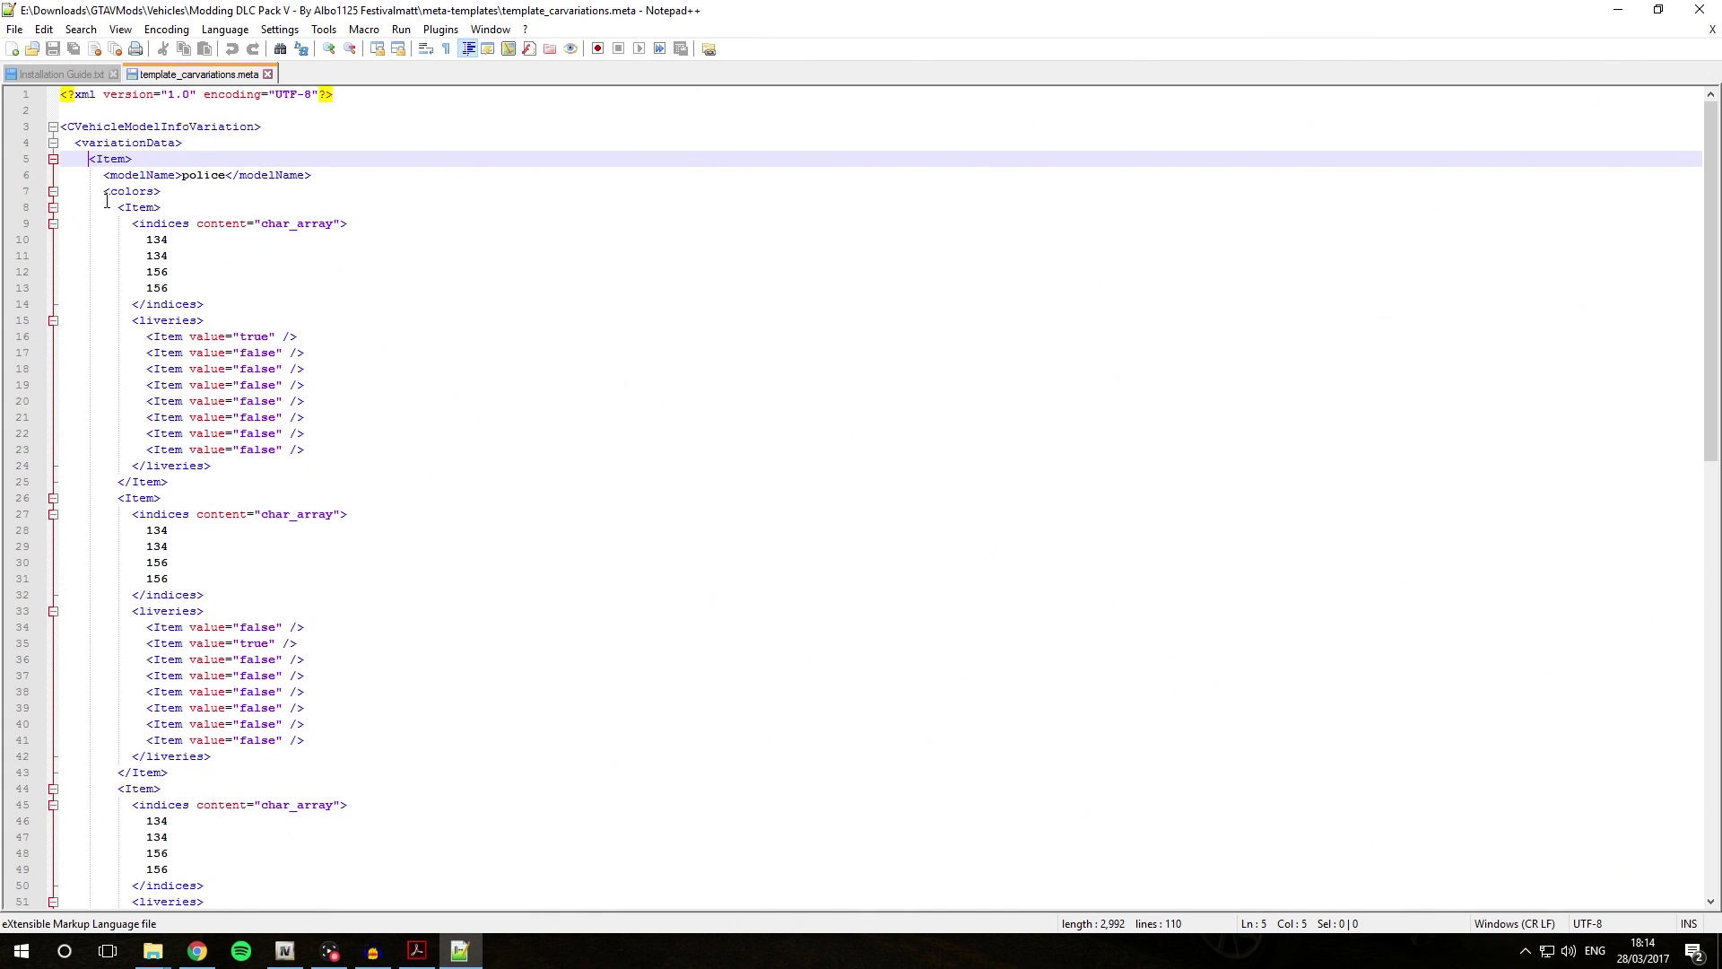
pyautogui.moveTo(153, 950)
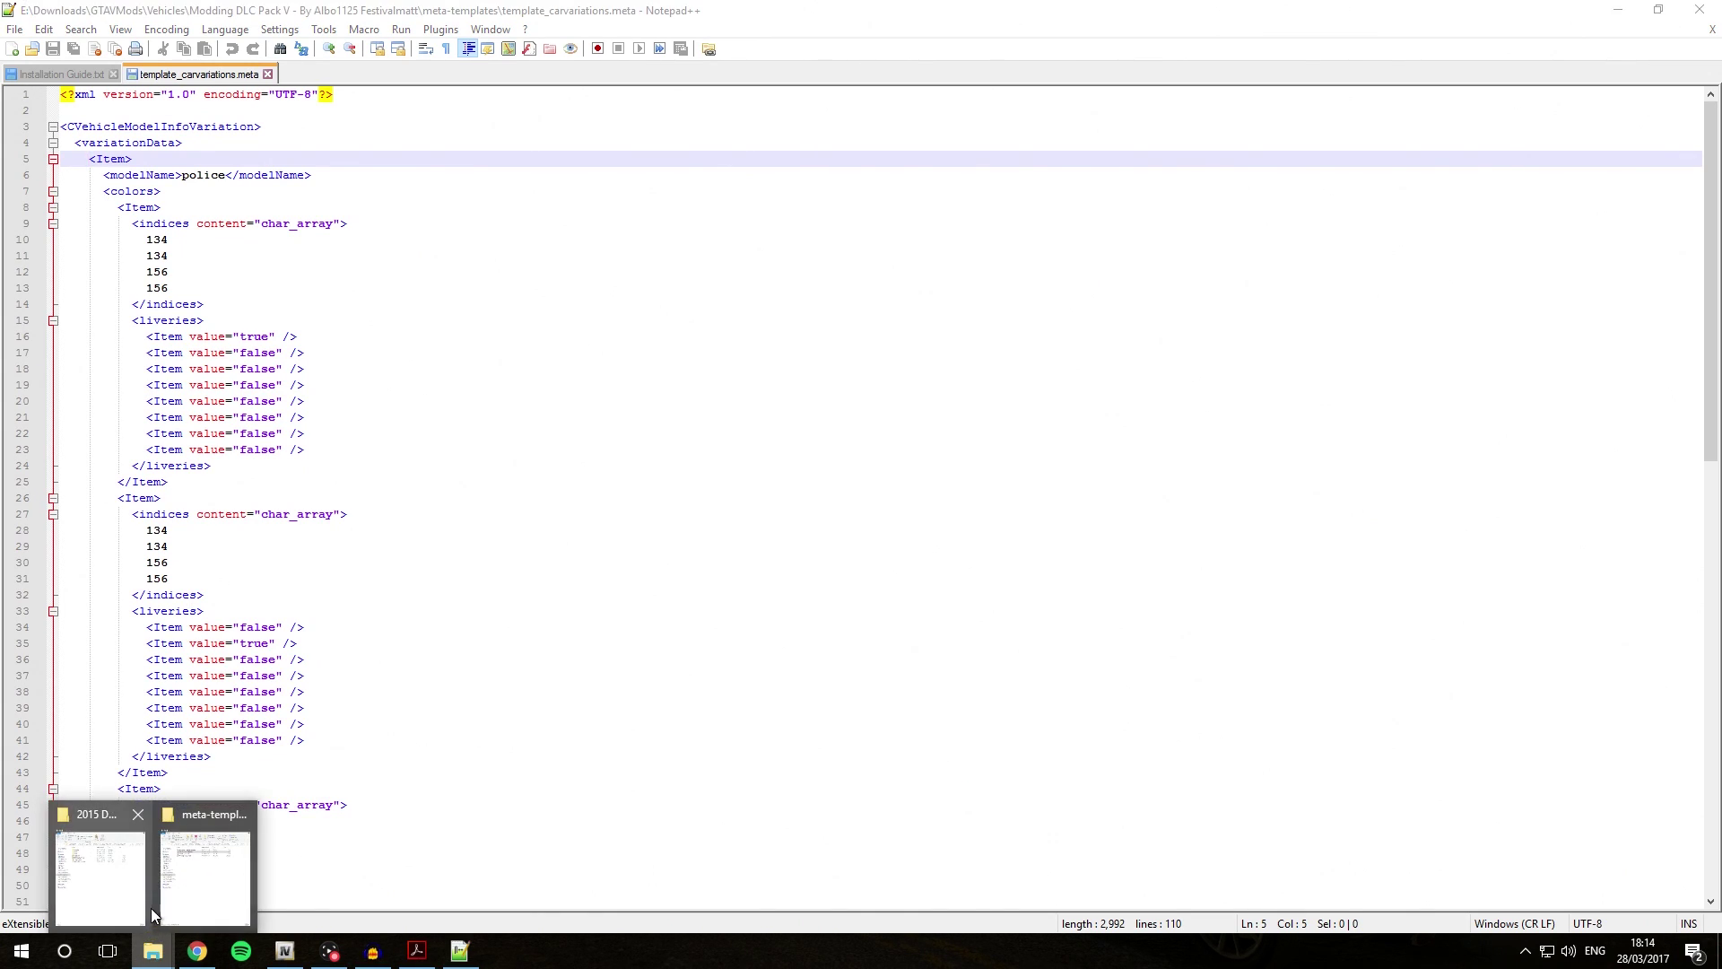
pyautogui.click(117, 888)
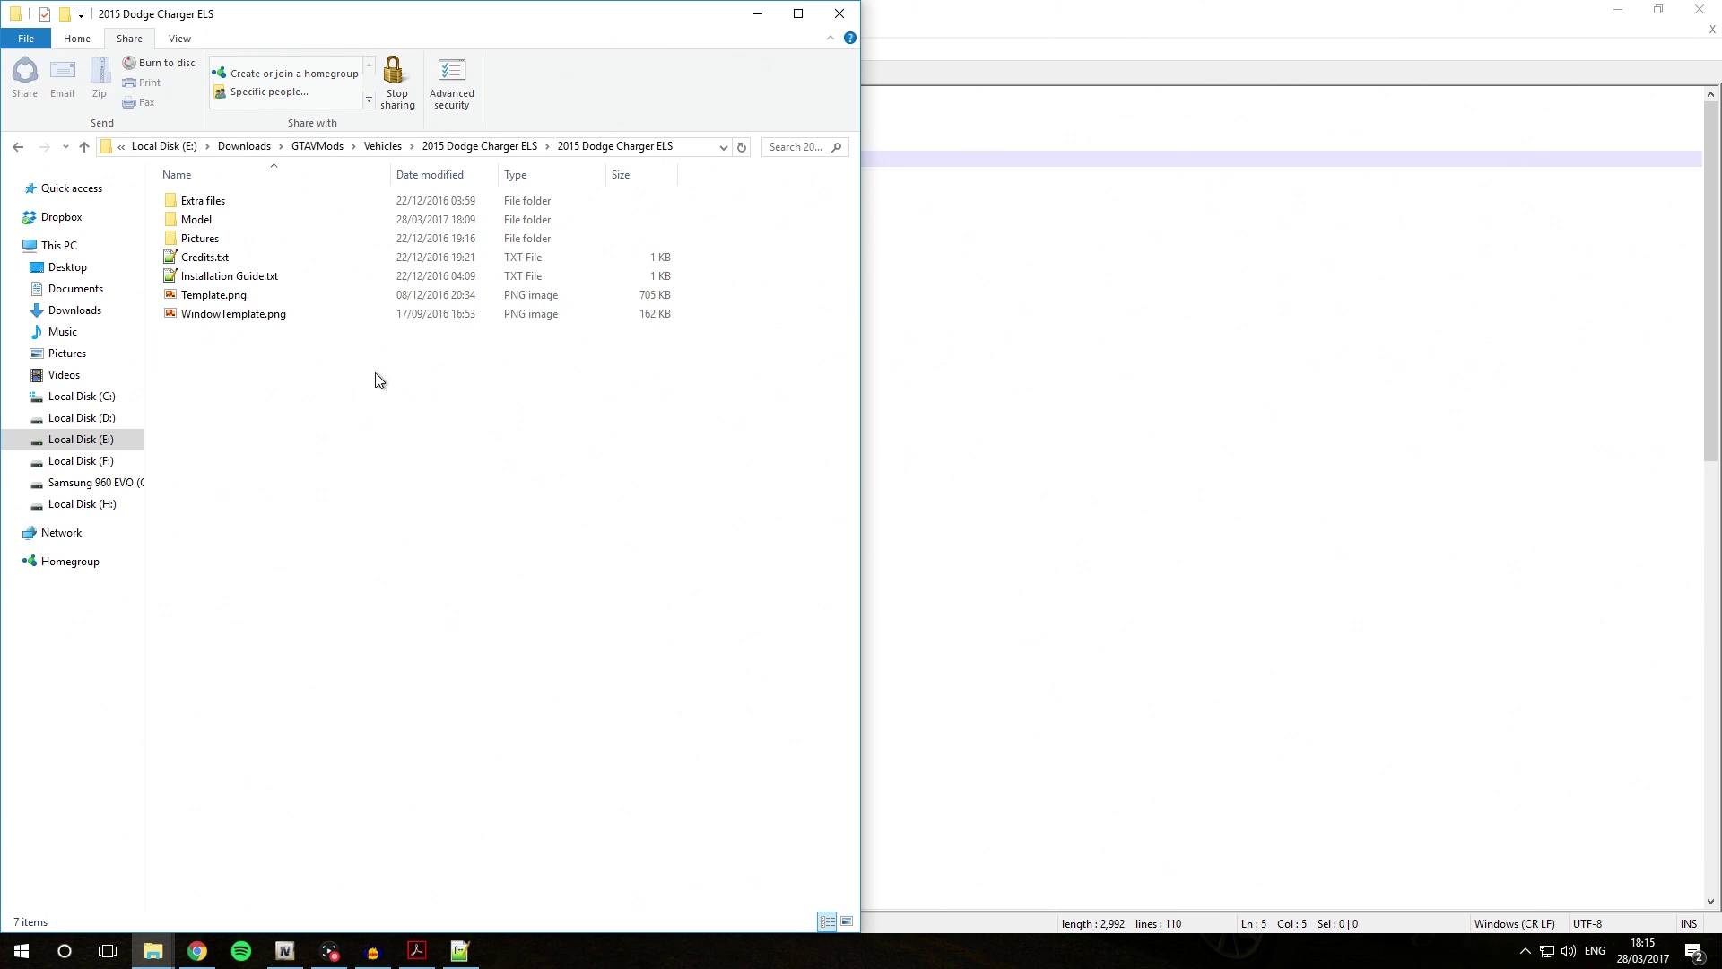
pyautogui.click(460, 950)
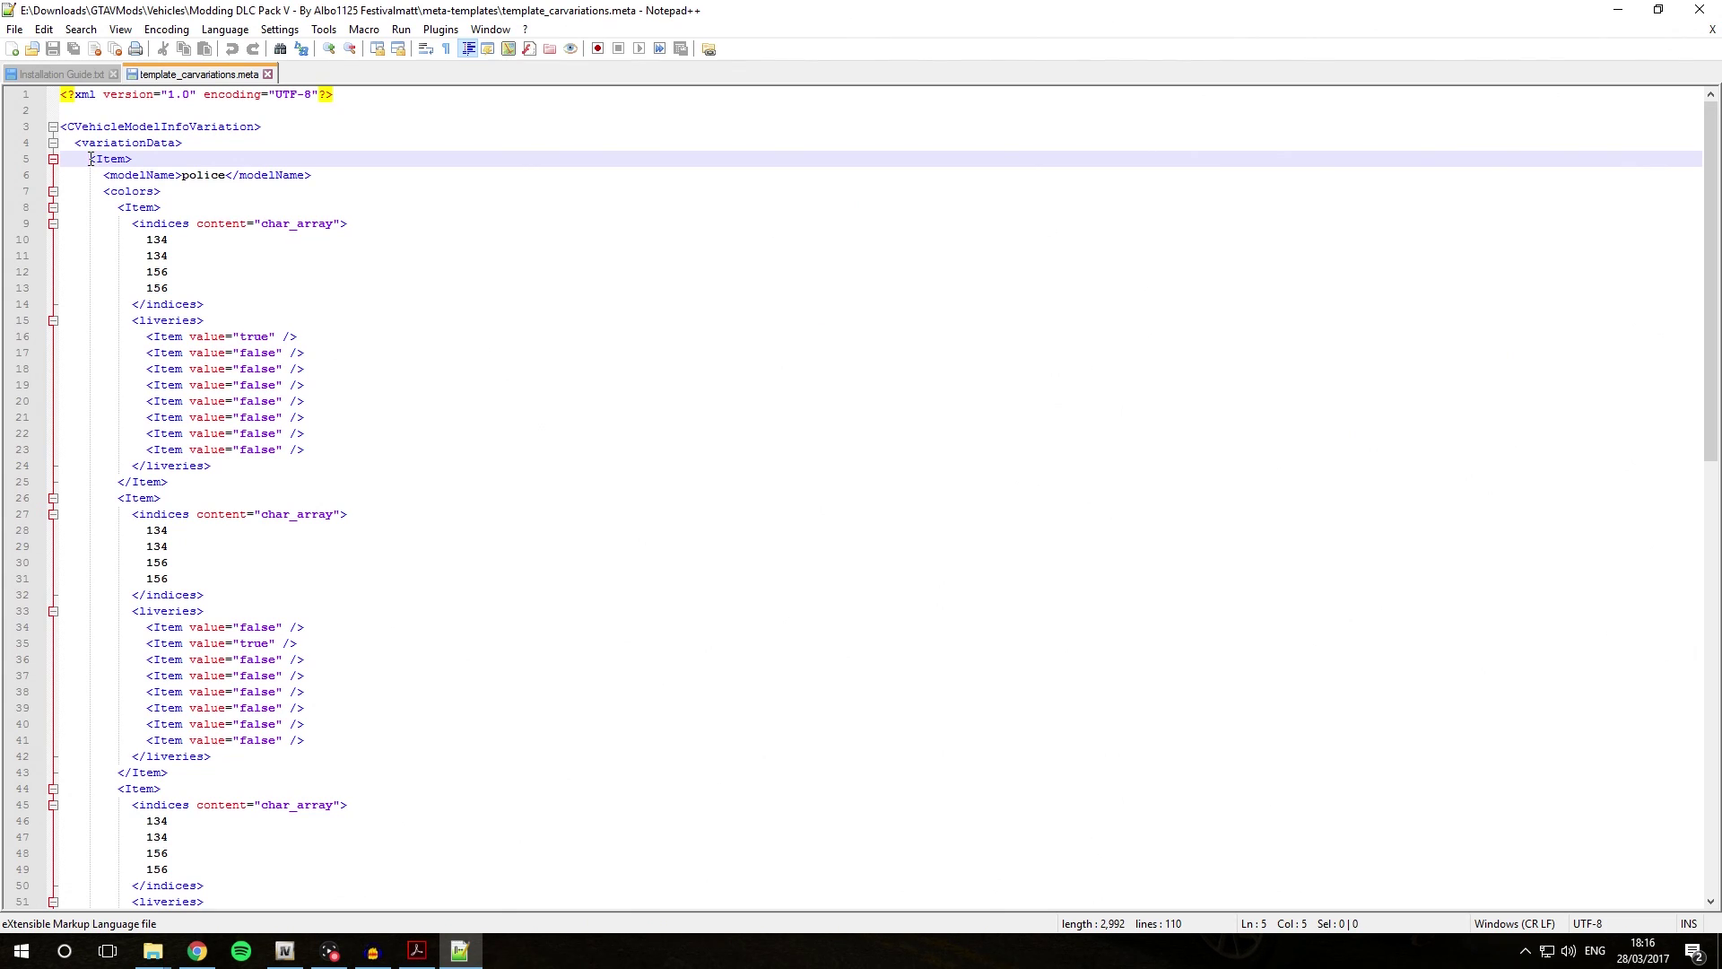
# Copy lines 5–108, the full police Item entry, from the carvariations template.
pyautogui.moveTo(90, 159); pyautogui.dragTo(152, 851)
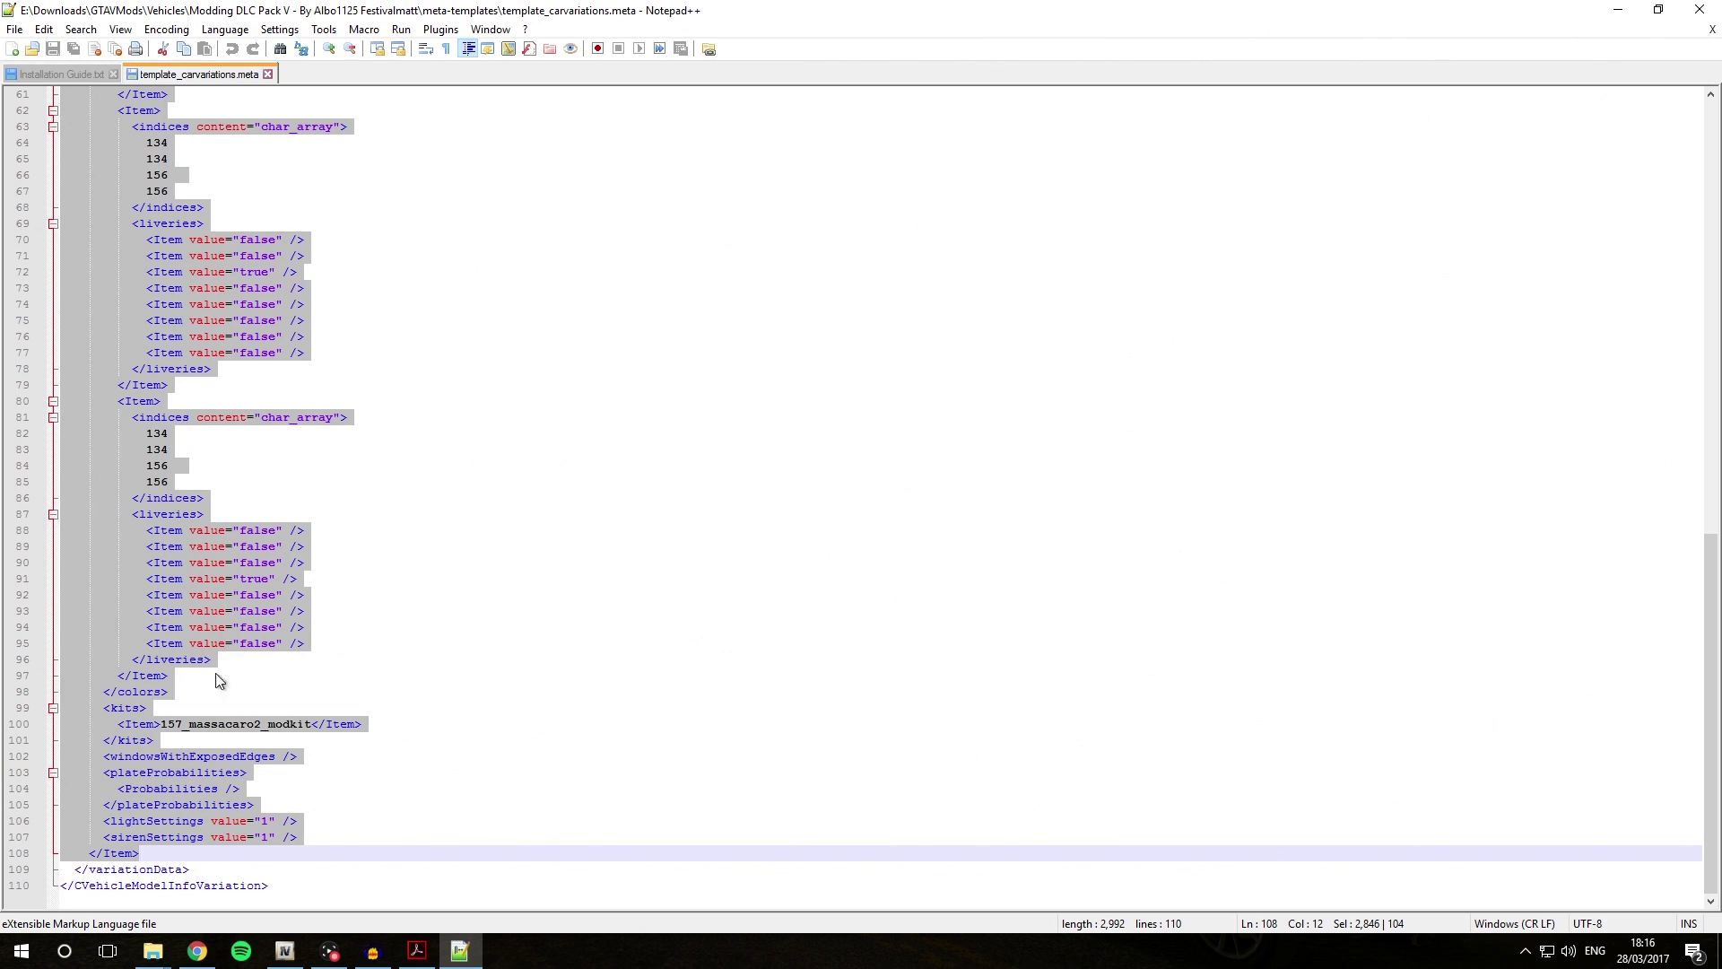
pyautogui.rightClick(166, 520)
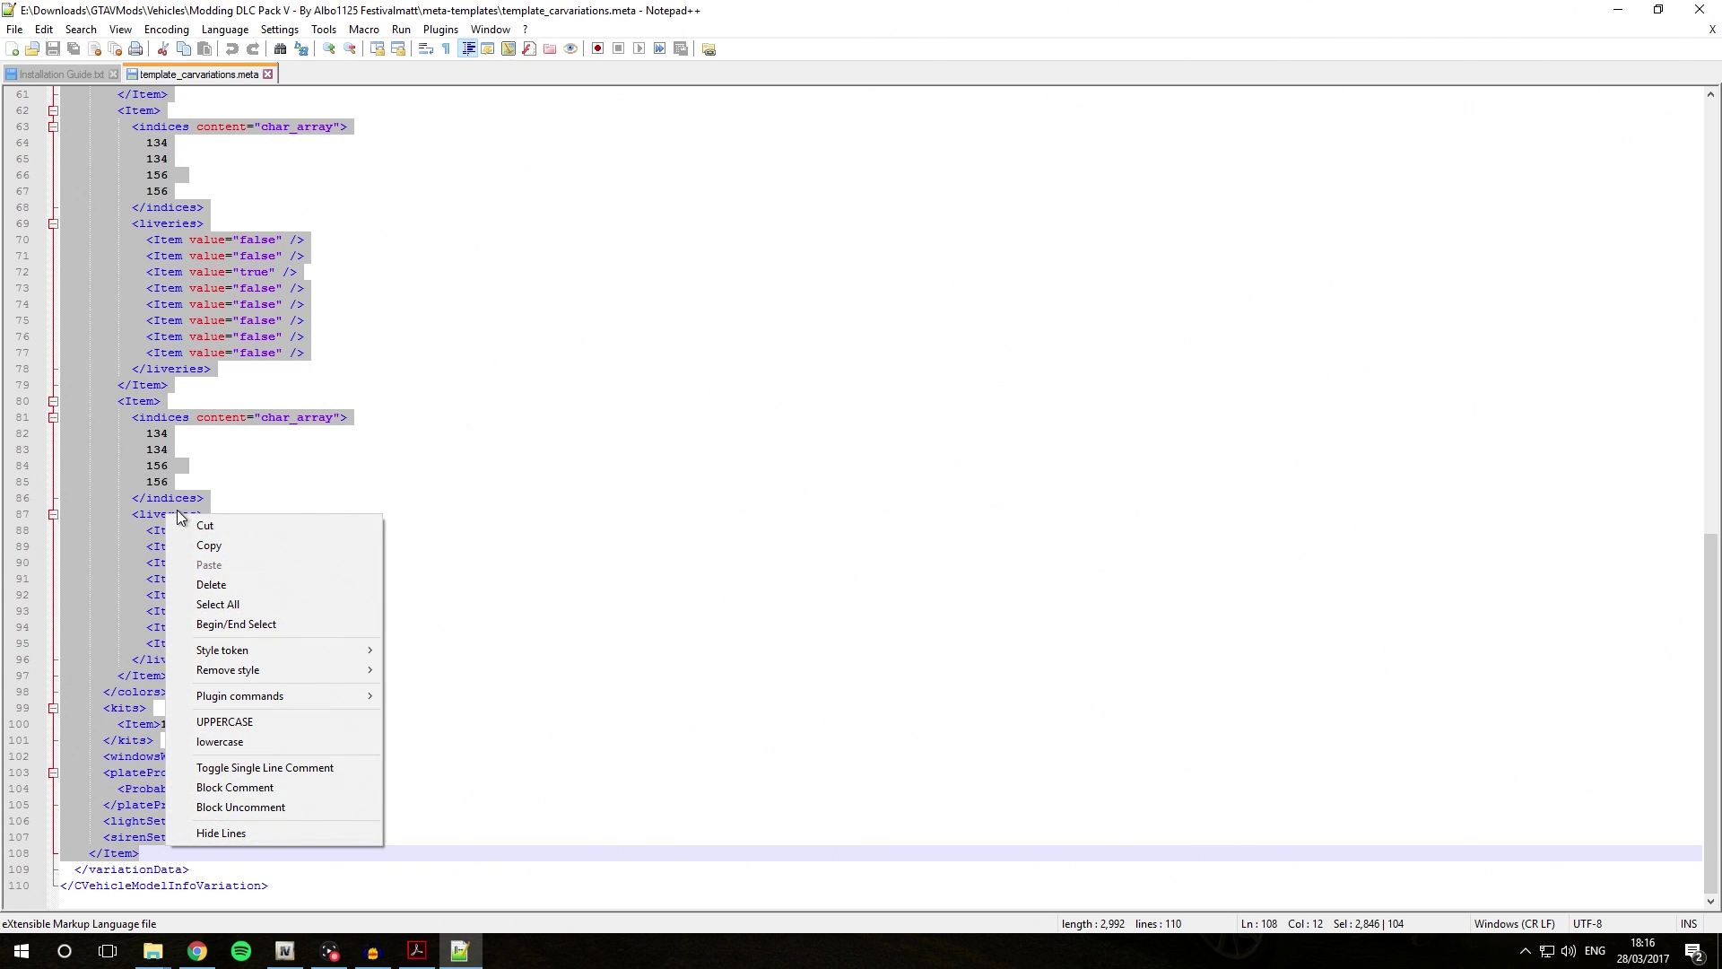
pyautogui.click(228, 551)
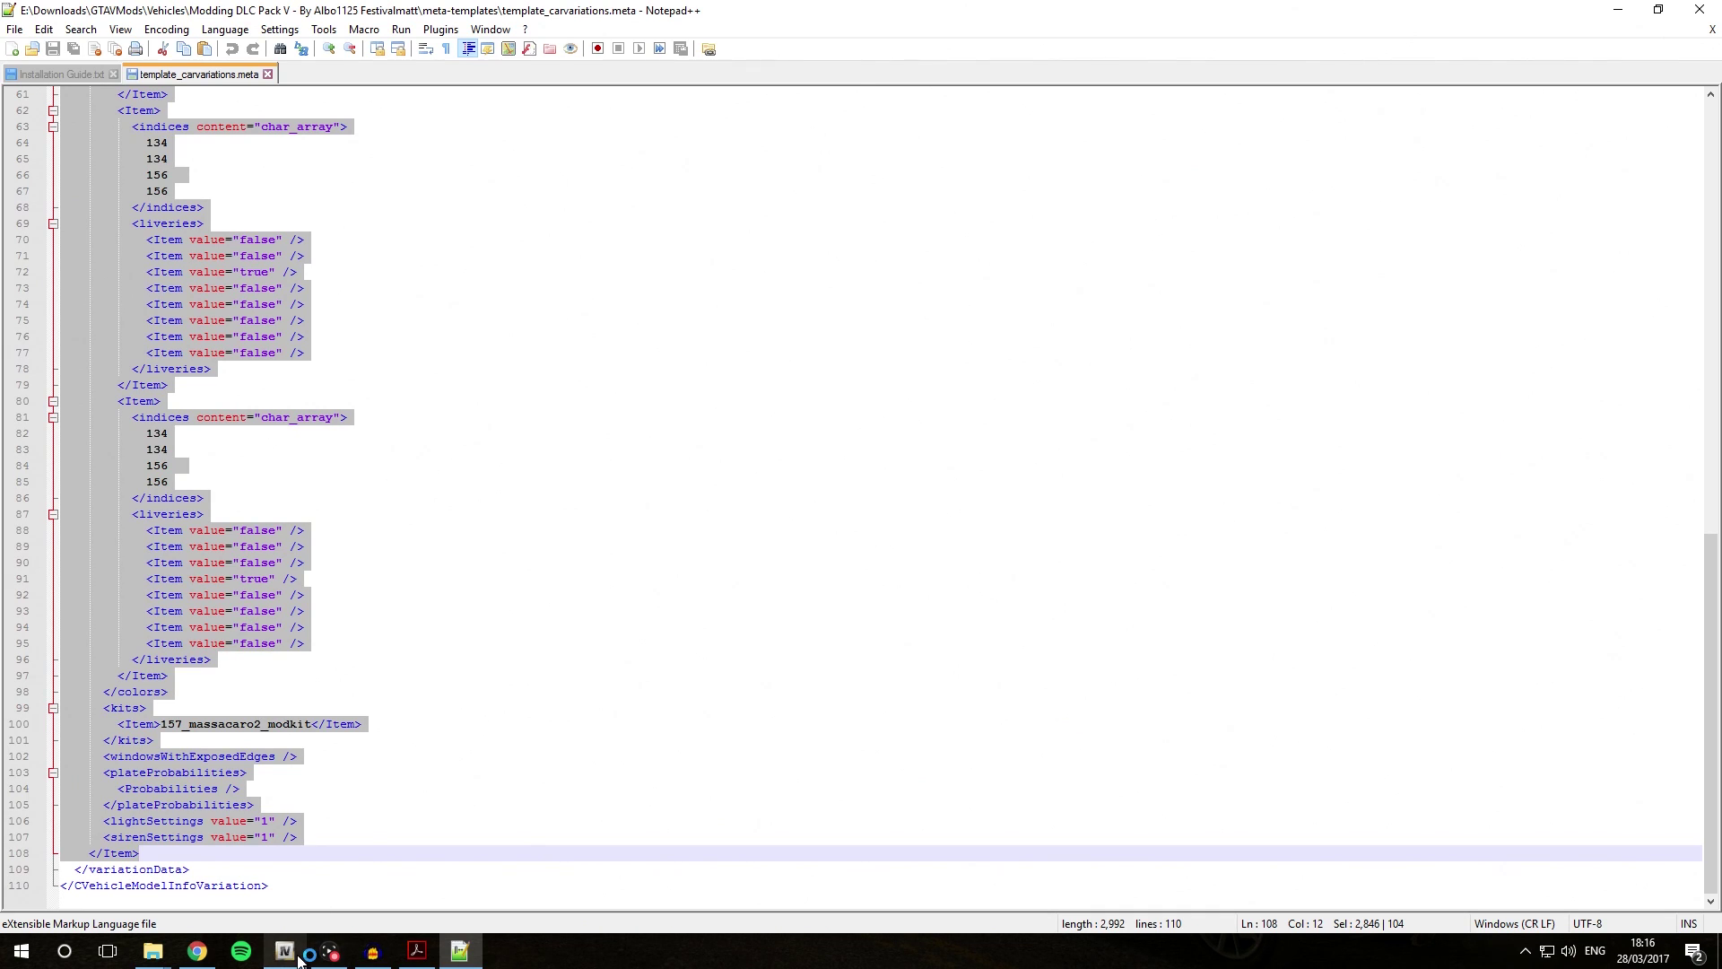
pyautogui.click(284, 950)
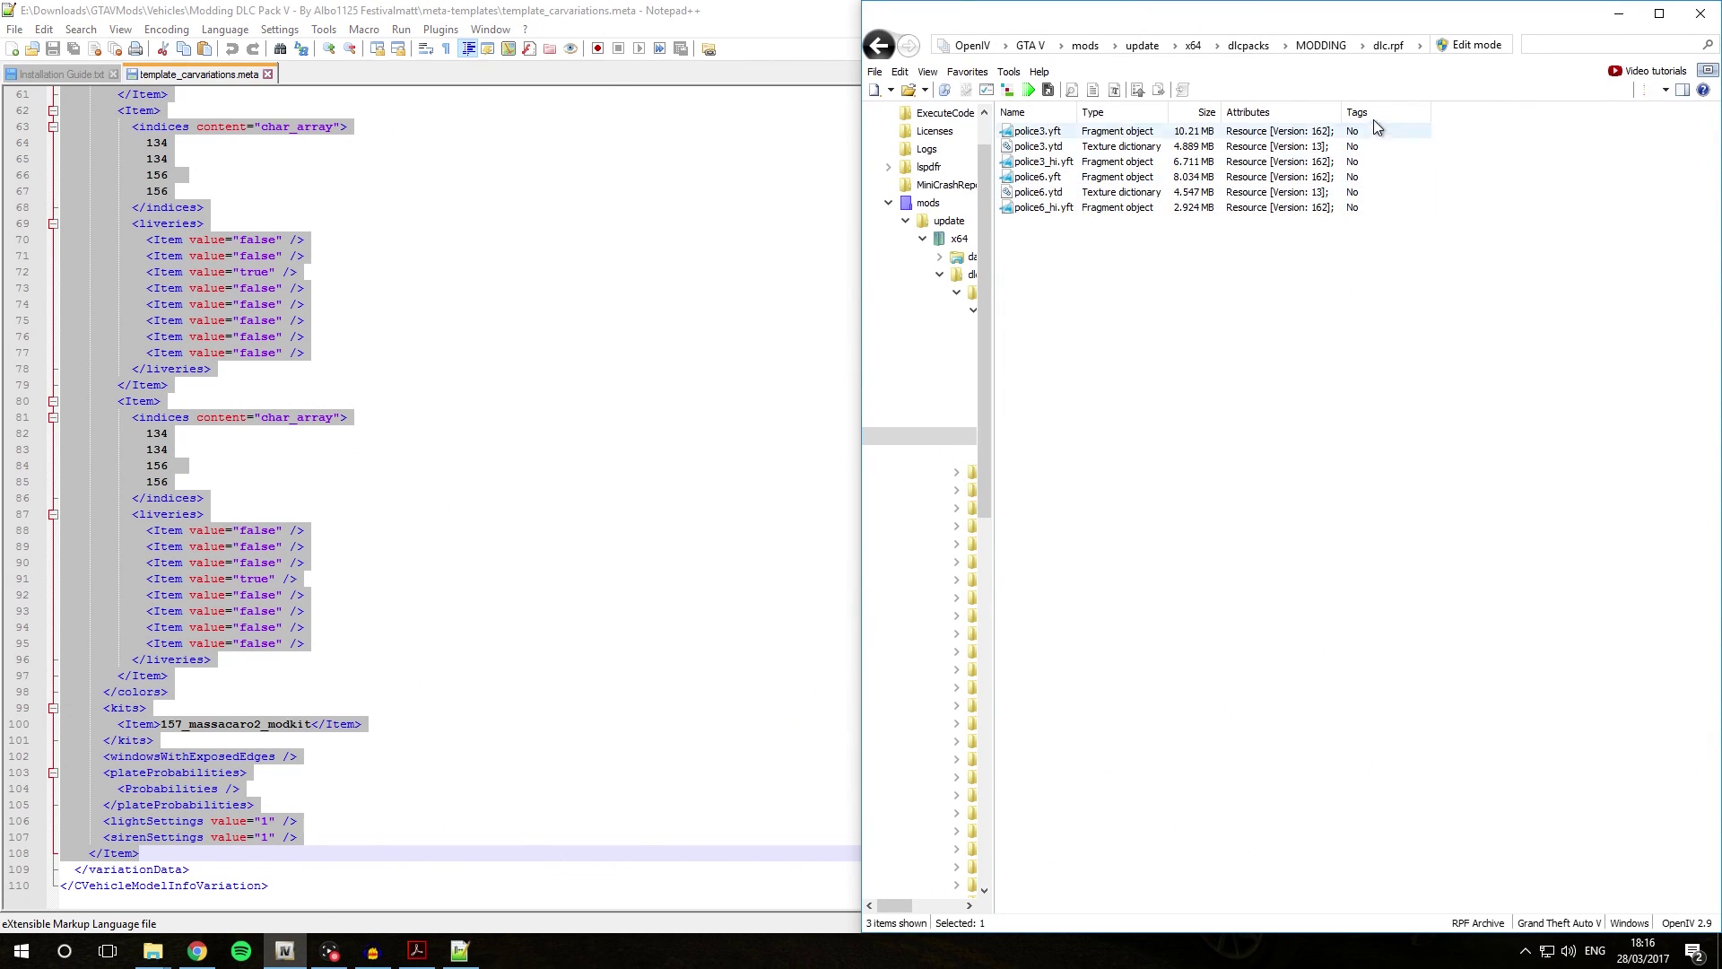
# Go to the data folder of the MODDING dlc.rpf via favourites and enable edit mode.
pyautogui.click(973, 73)
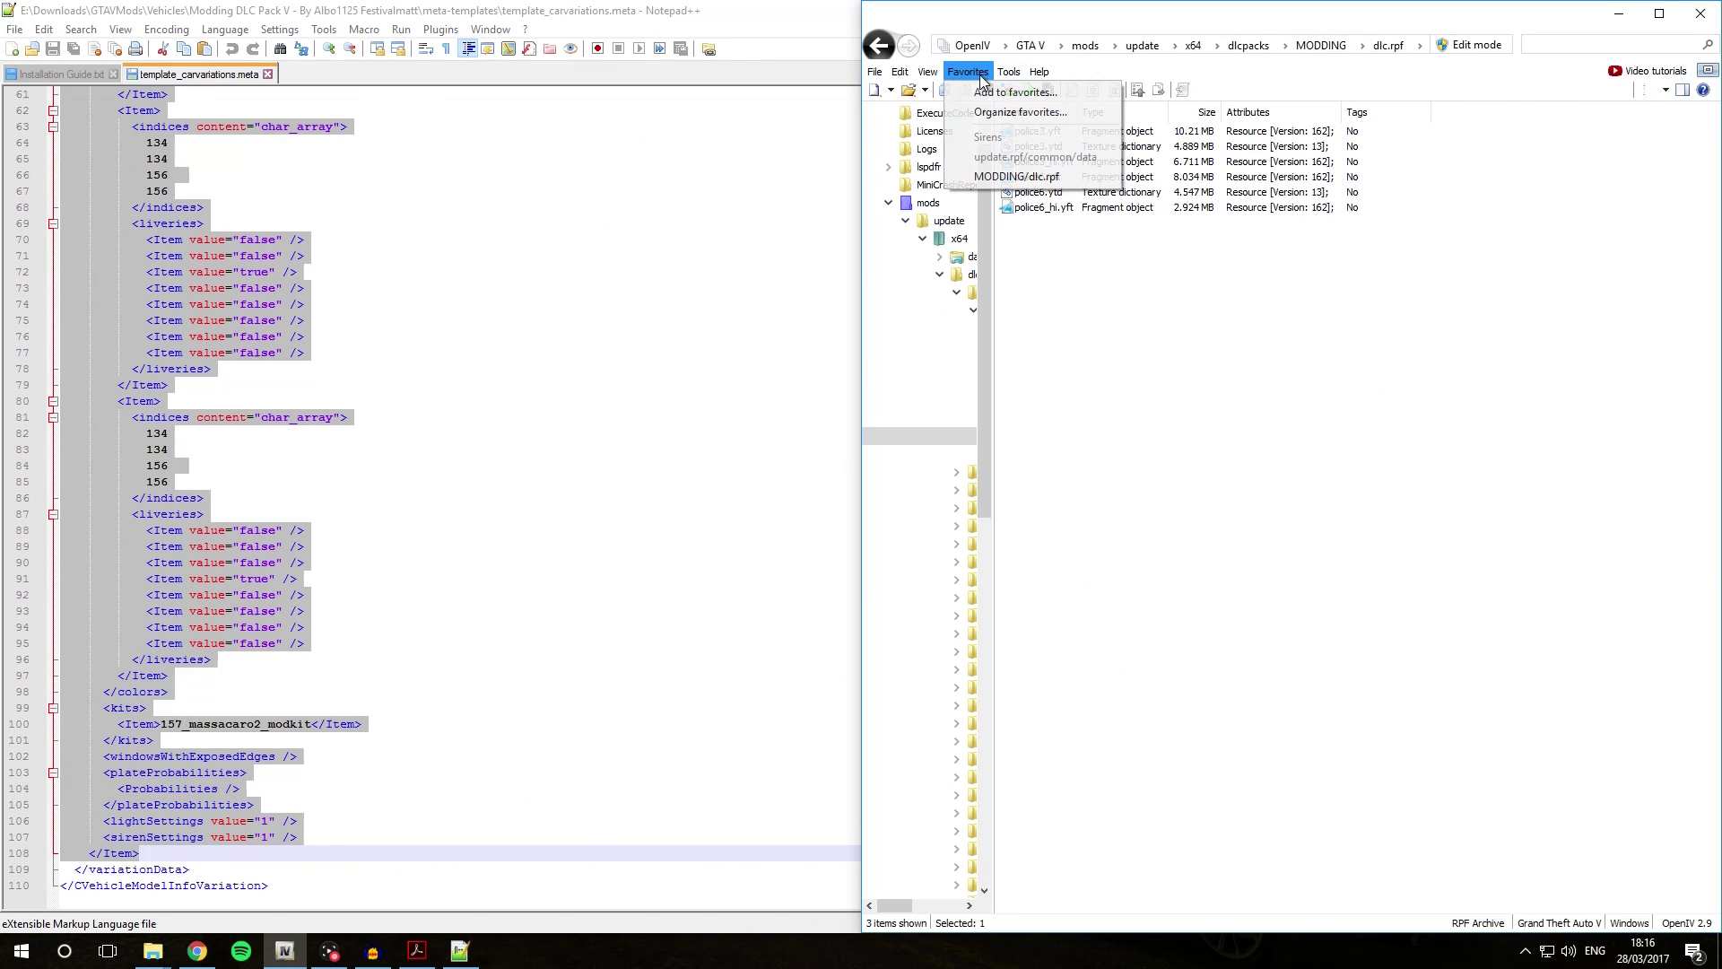
pyautogui.click(1045, 179)
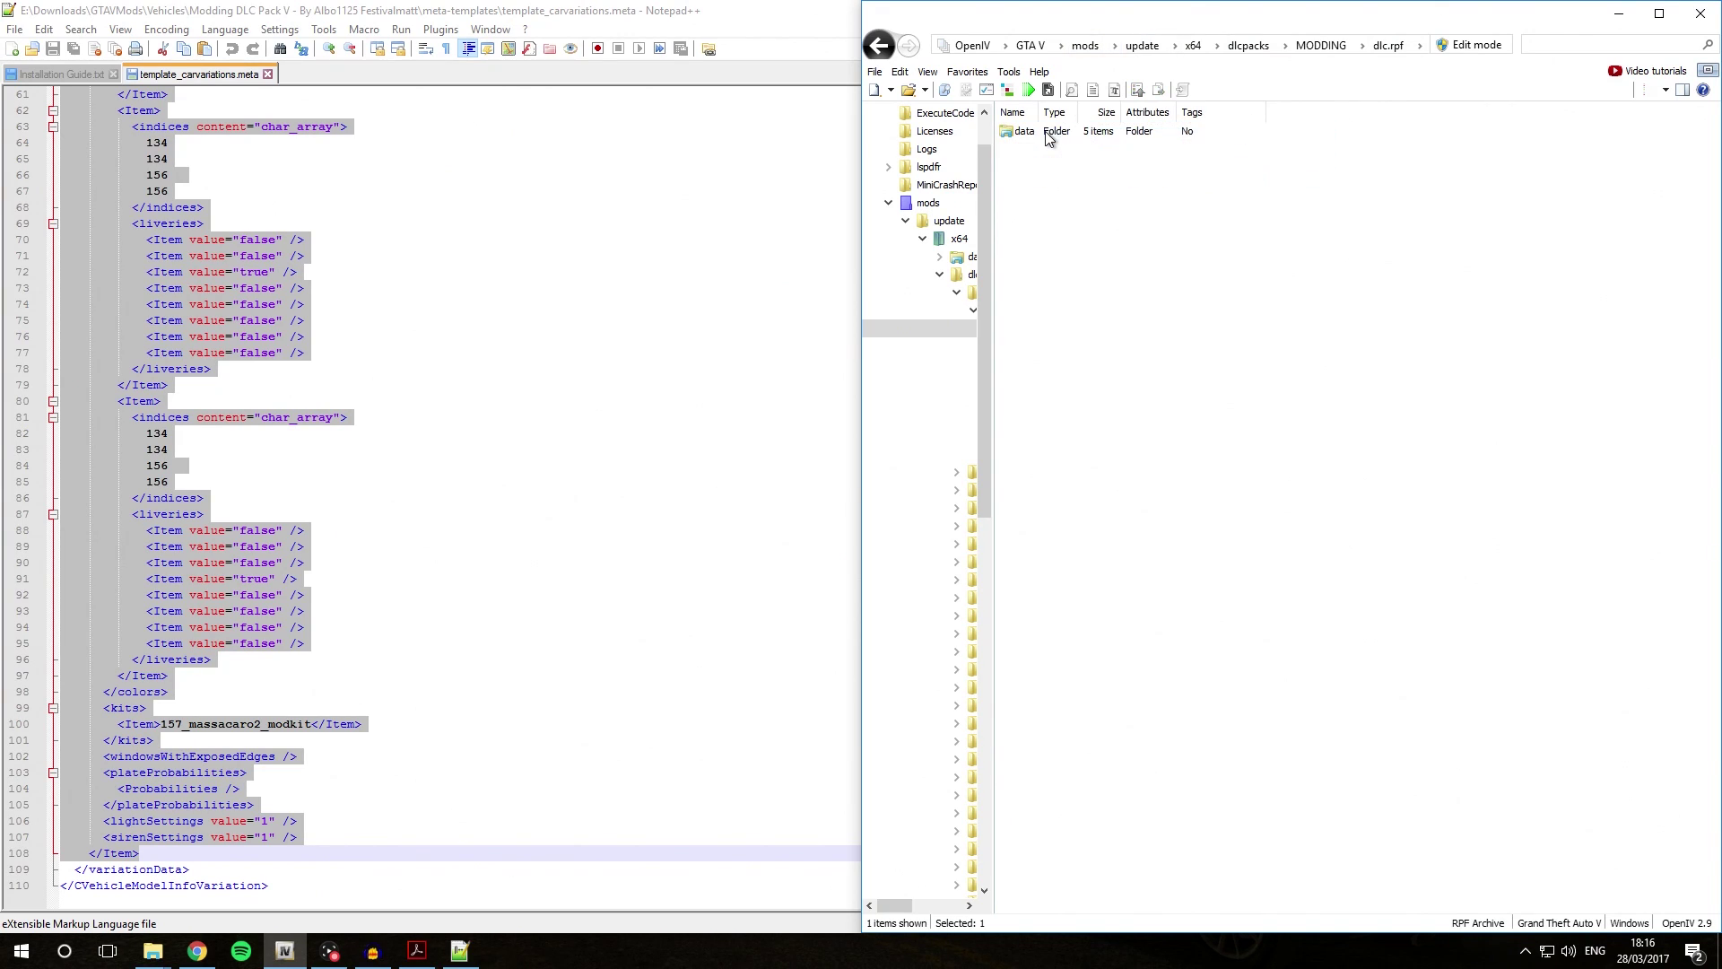
pyautogui.doubleClick(1044, 136)
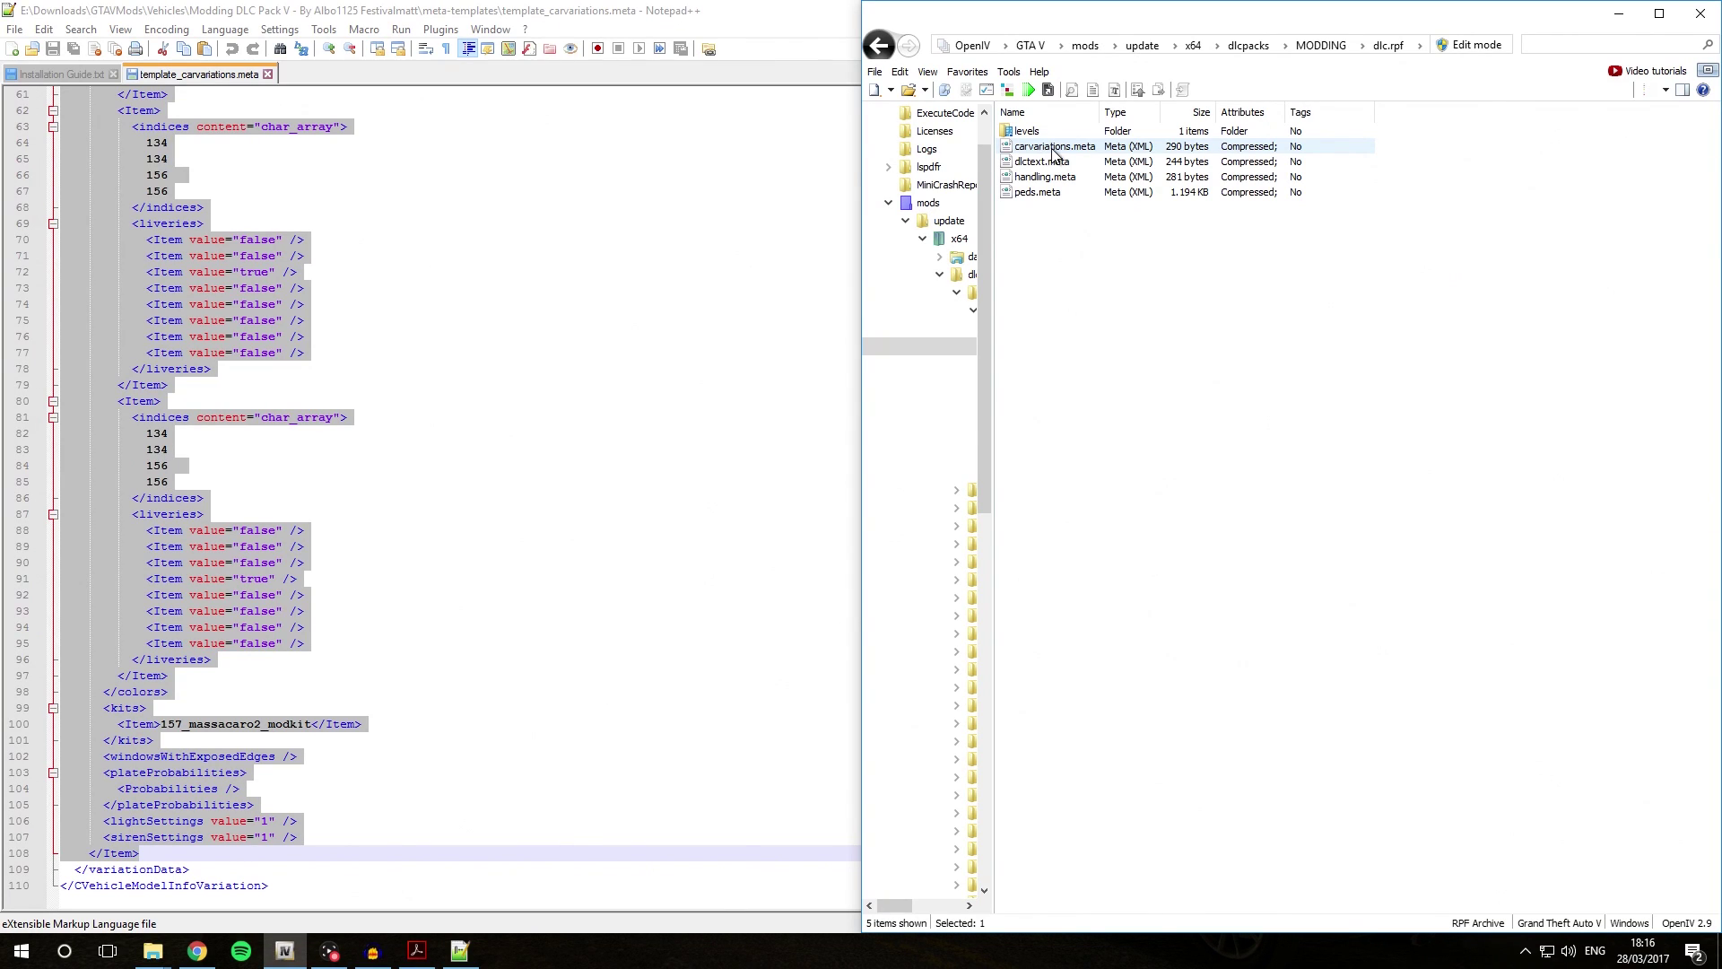
pyautogui.click(1461, 48)
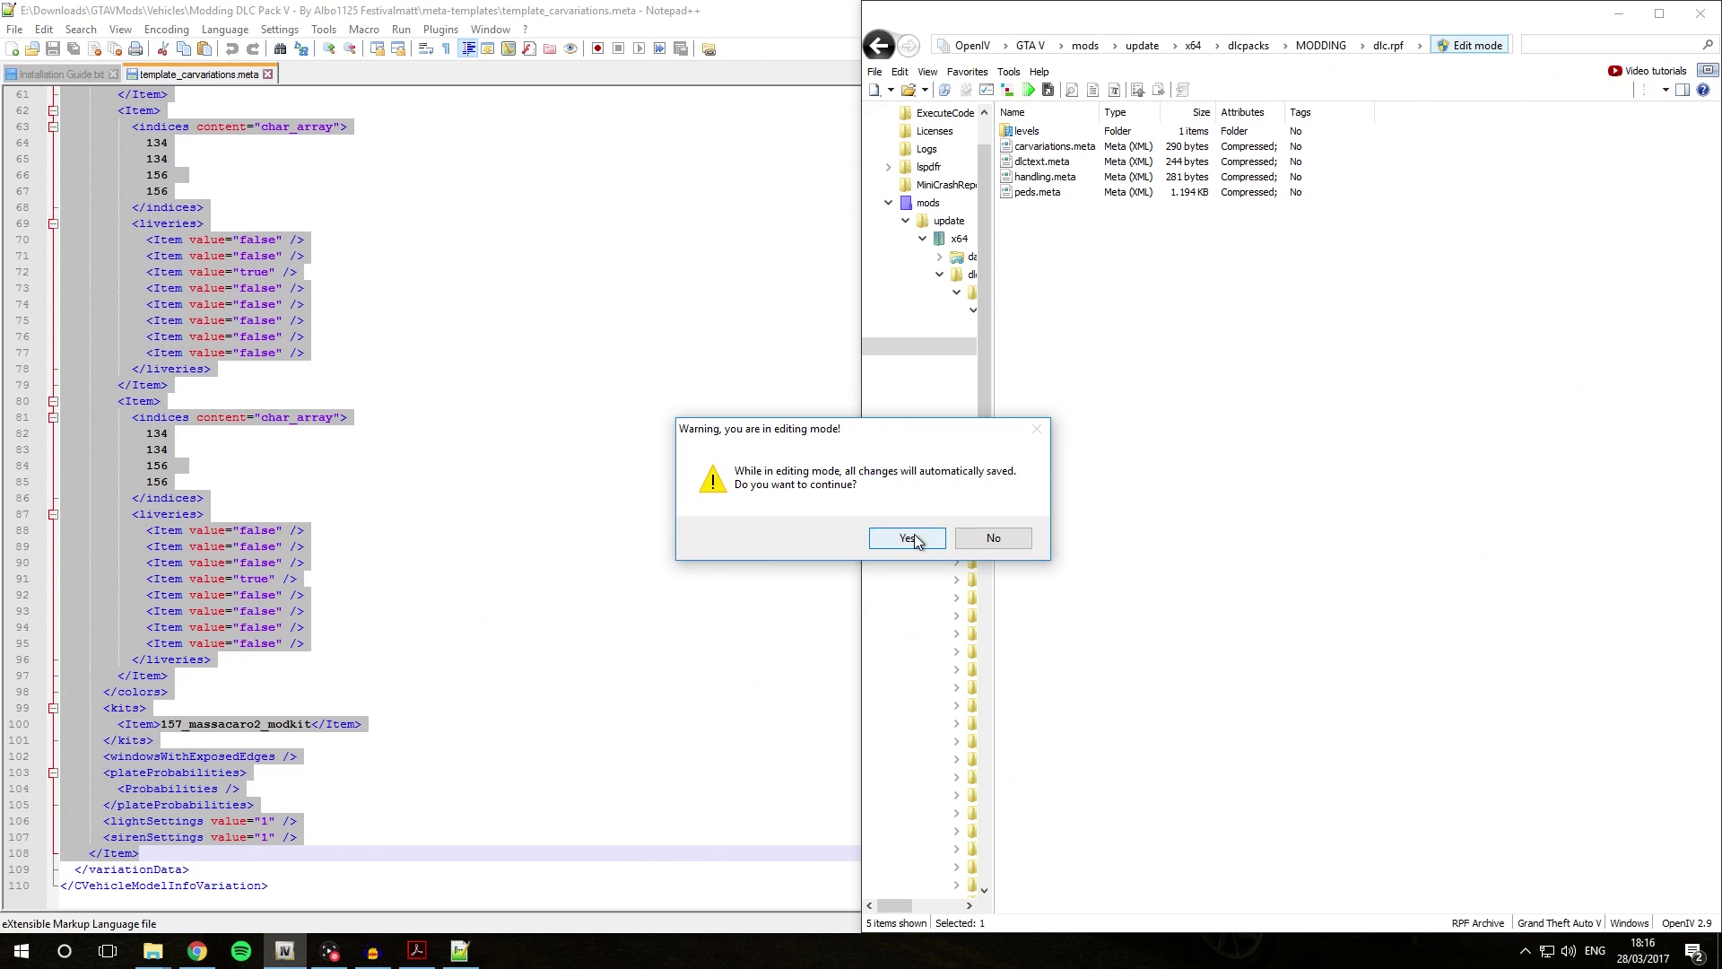
pyautogui.click(913, 536)
# Open the archive's carvariations.meta in OpenIV's text editor.
pyautogui.click(1054, 148)
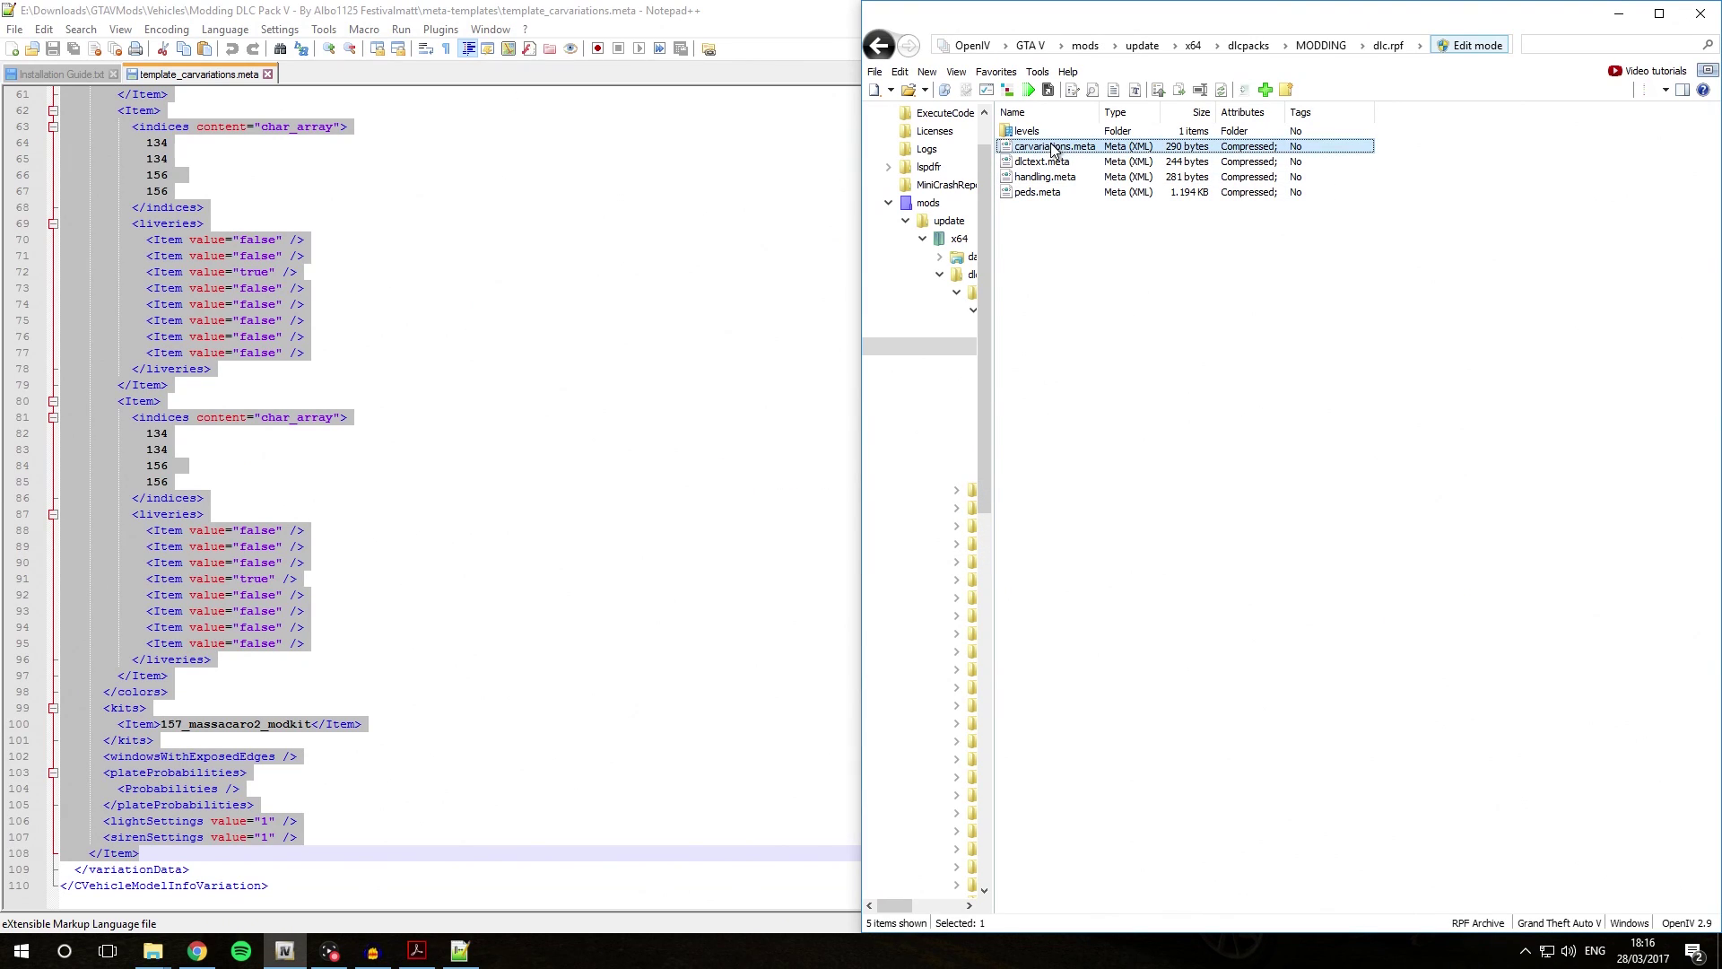
pyautogui.rightClick(1045, 152)
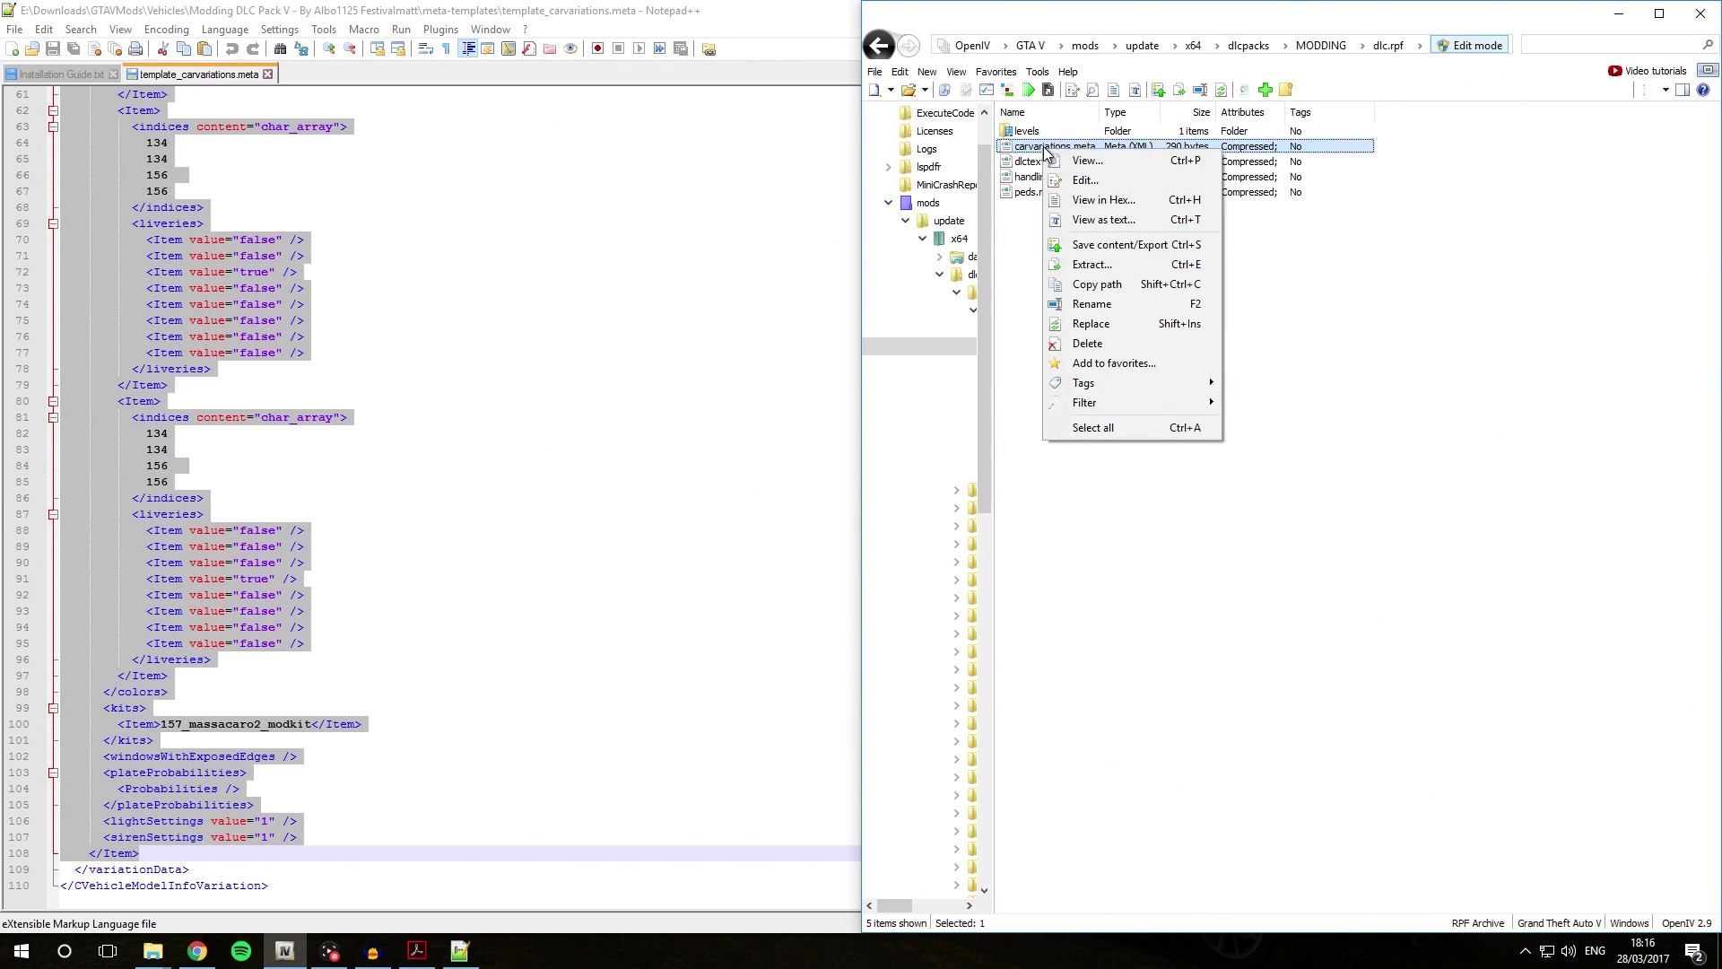
pyautogui.click(1084, 180)
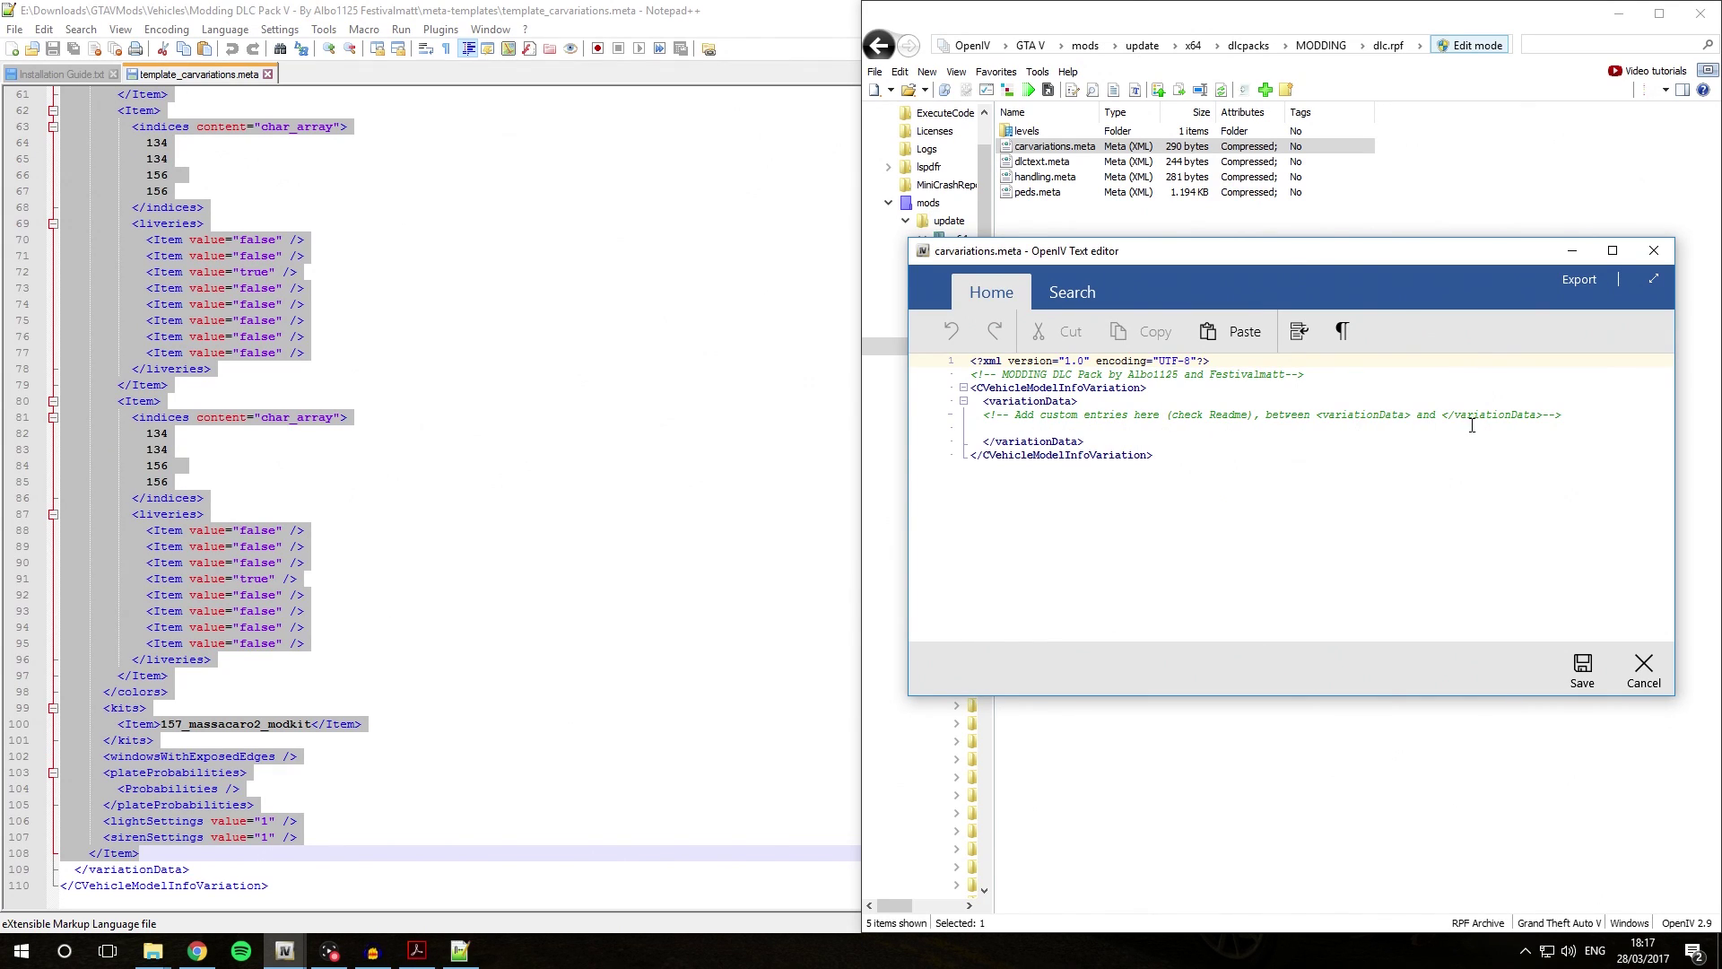
# Paste the copied police Item entry on empty line 6 inside the variationData block.
pyautogui.click(1077, 405)
pyautogui.click(1071, 437)
pyautogui.click(1011, 427)
pyautogui.rightClick(984, 427)
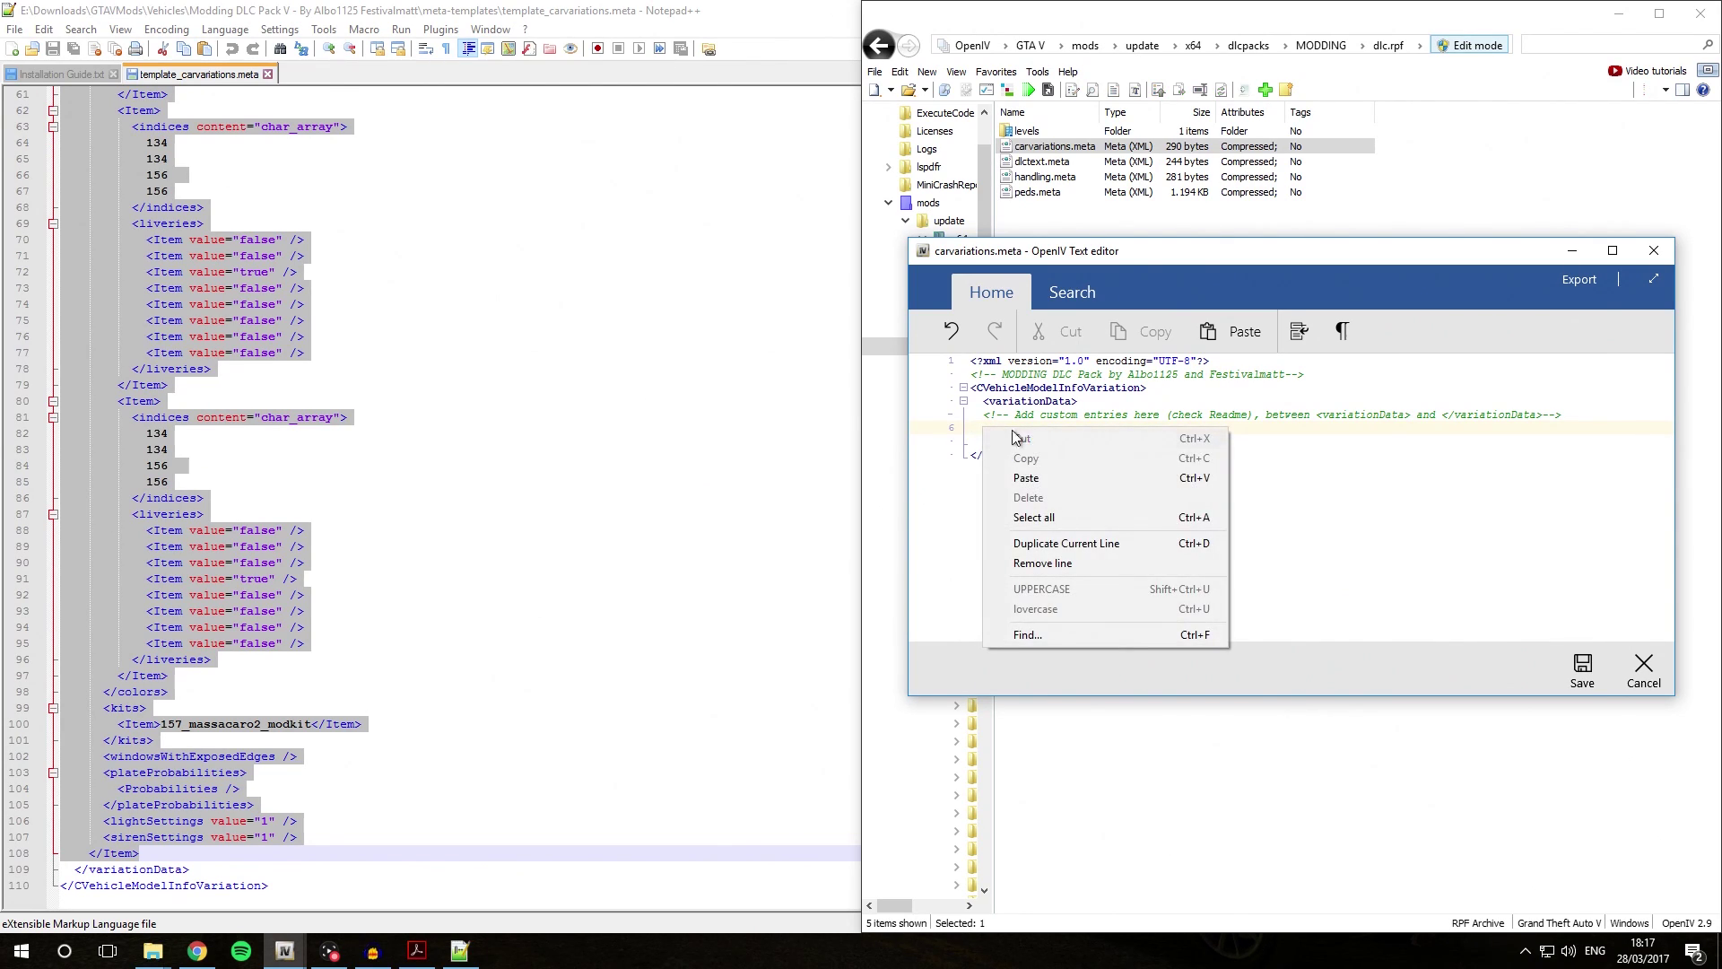
pyautogui.click(1057, 478)
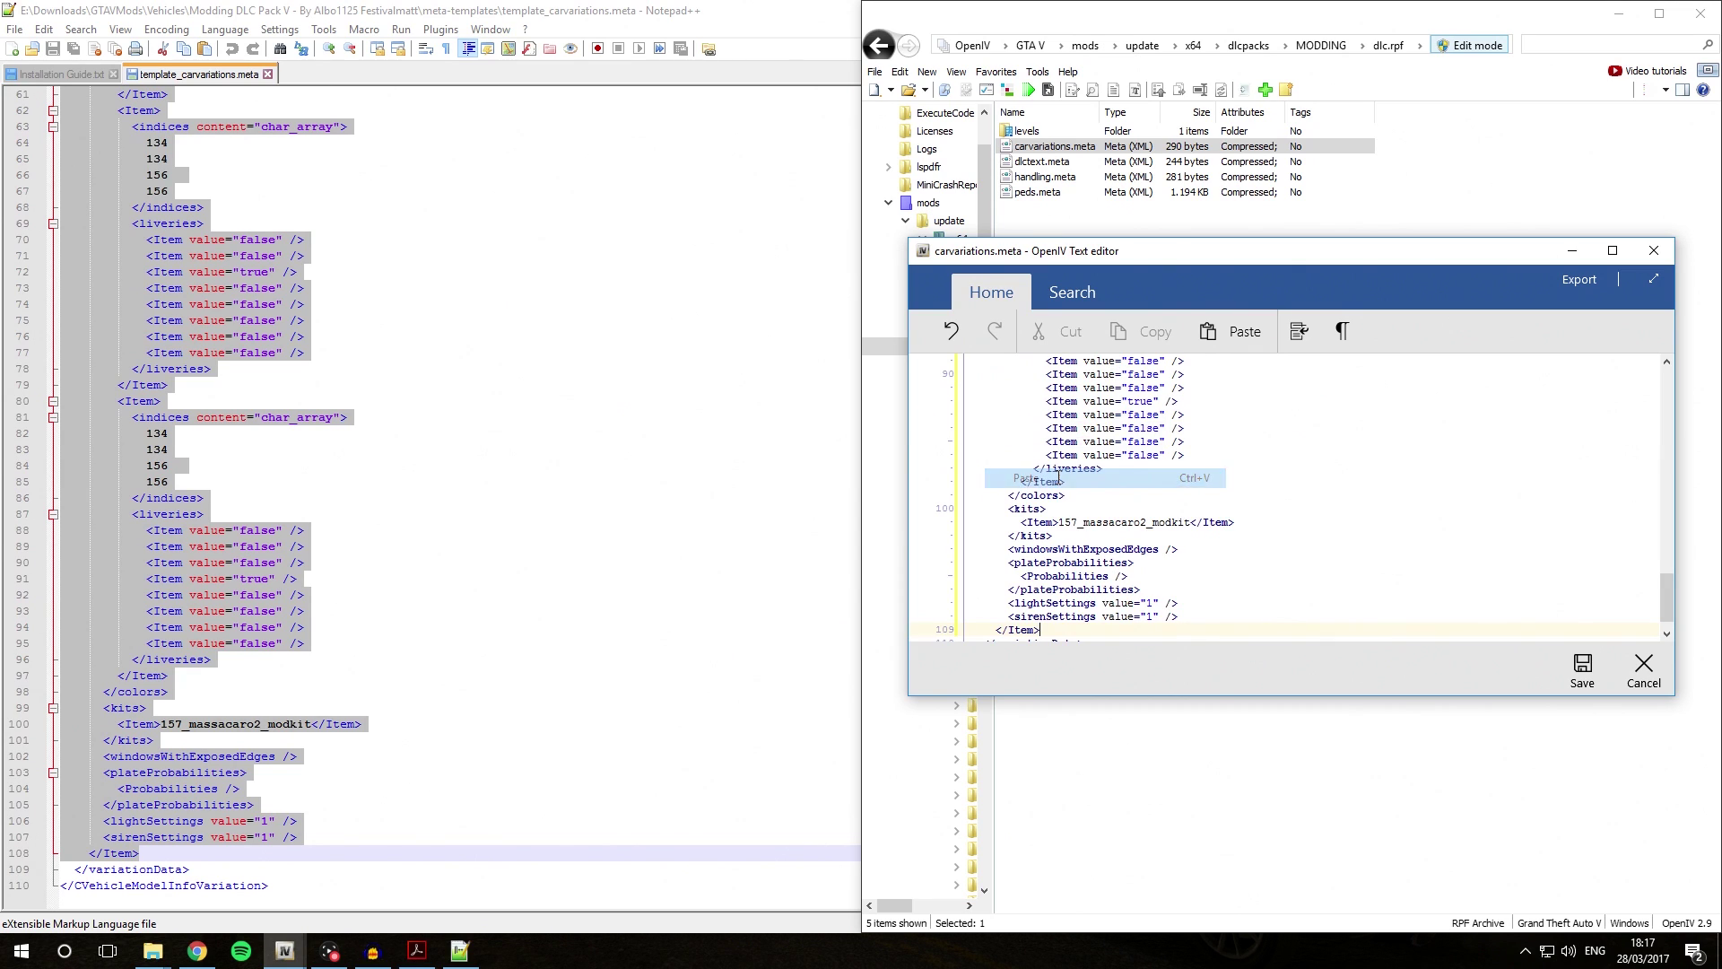
pyautogui.scroll(20, 1093, 567)
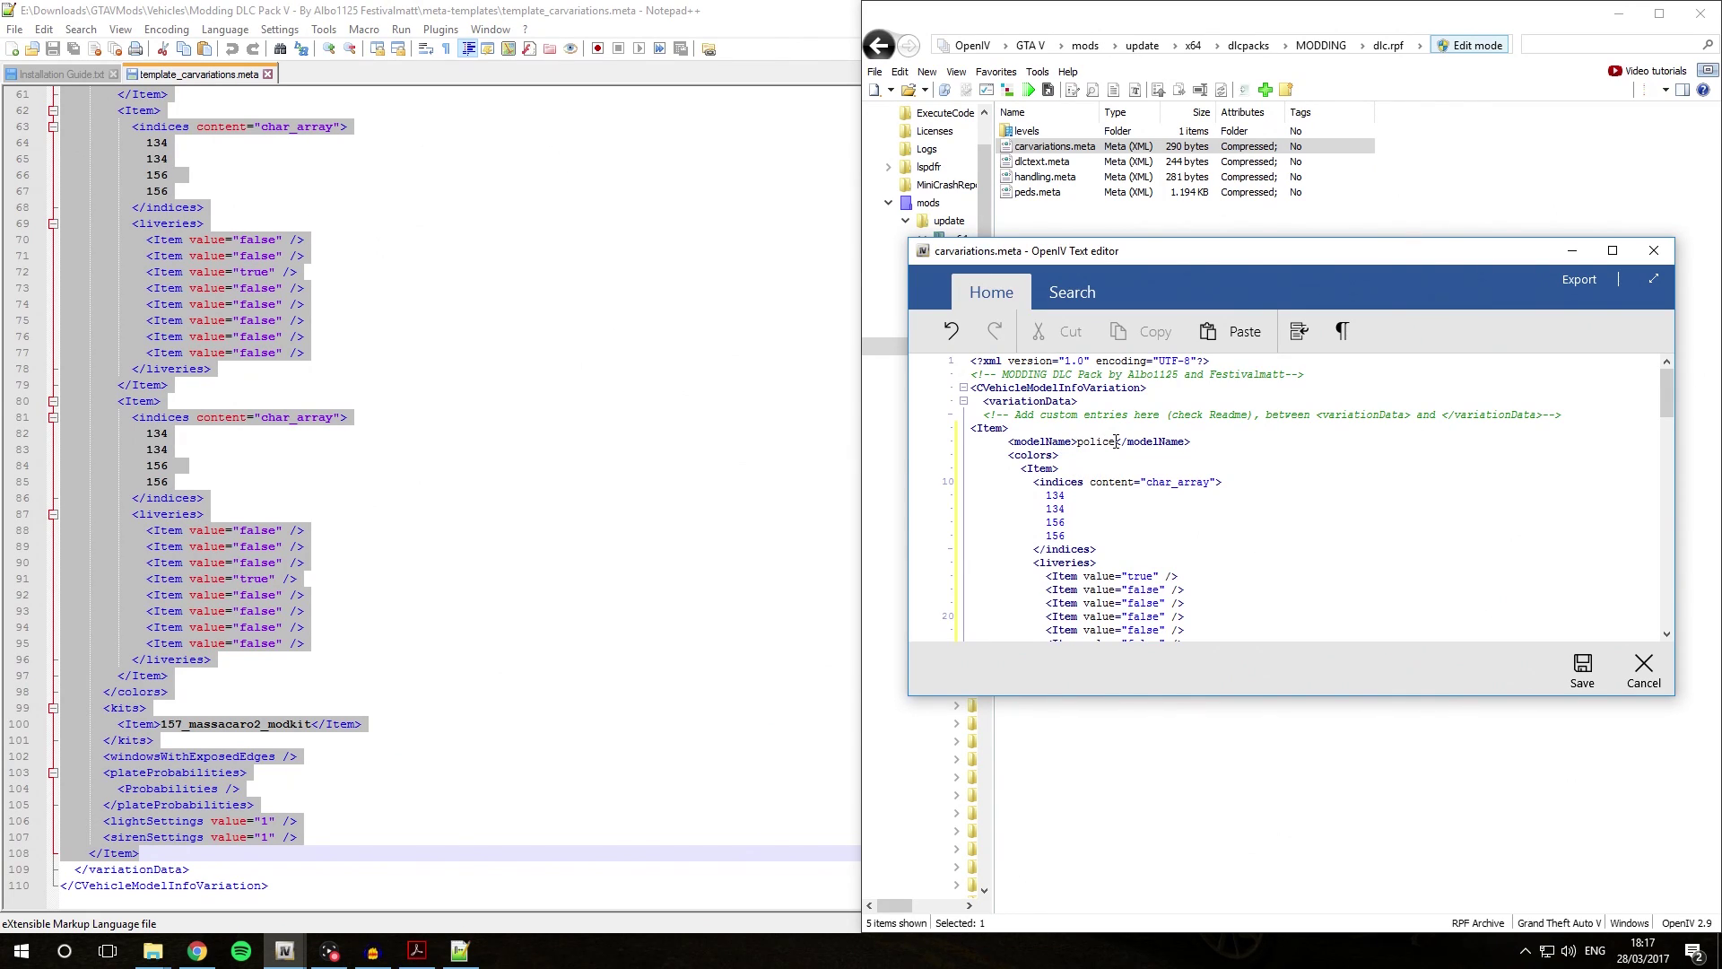
# Confirm the police6 file names in the Model folder and change the entry's modelName to police6.
pyautogui.hotkey('alt', 'Tab')
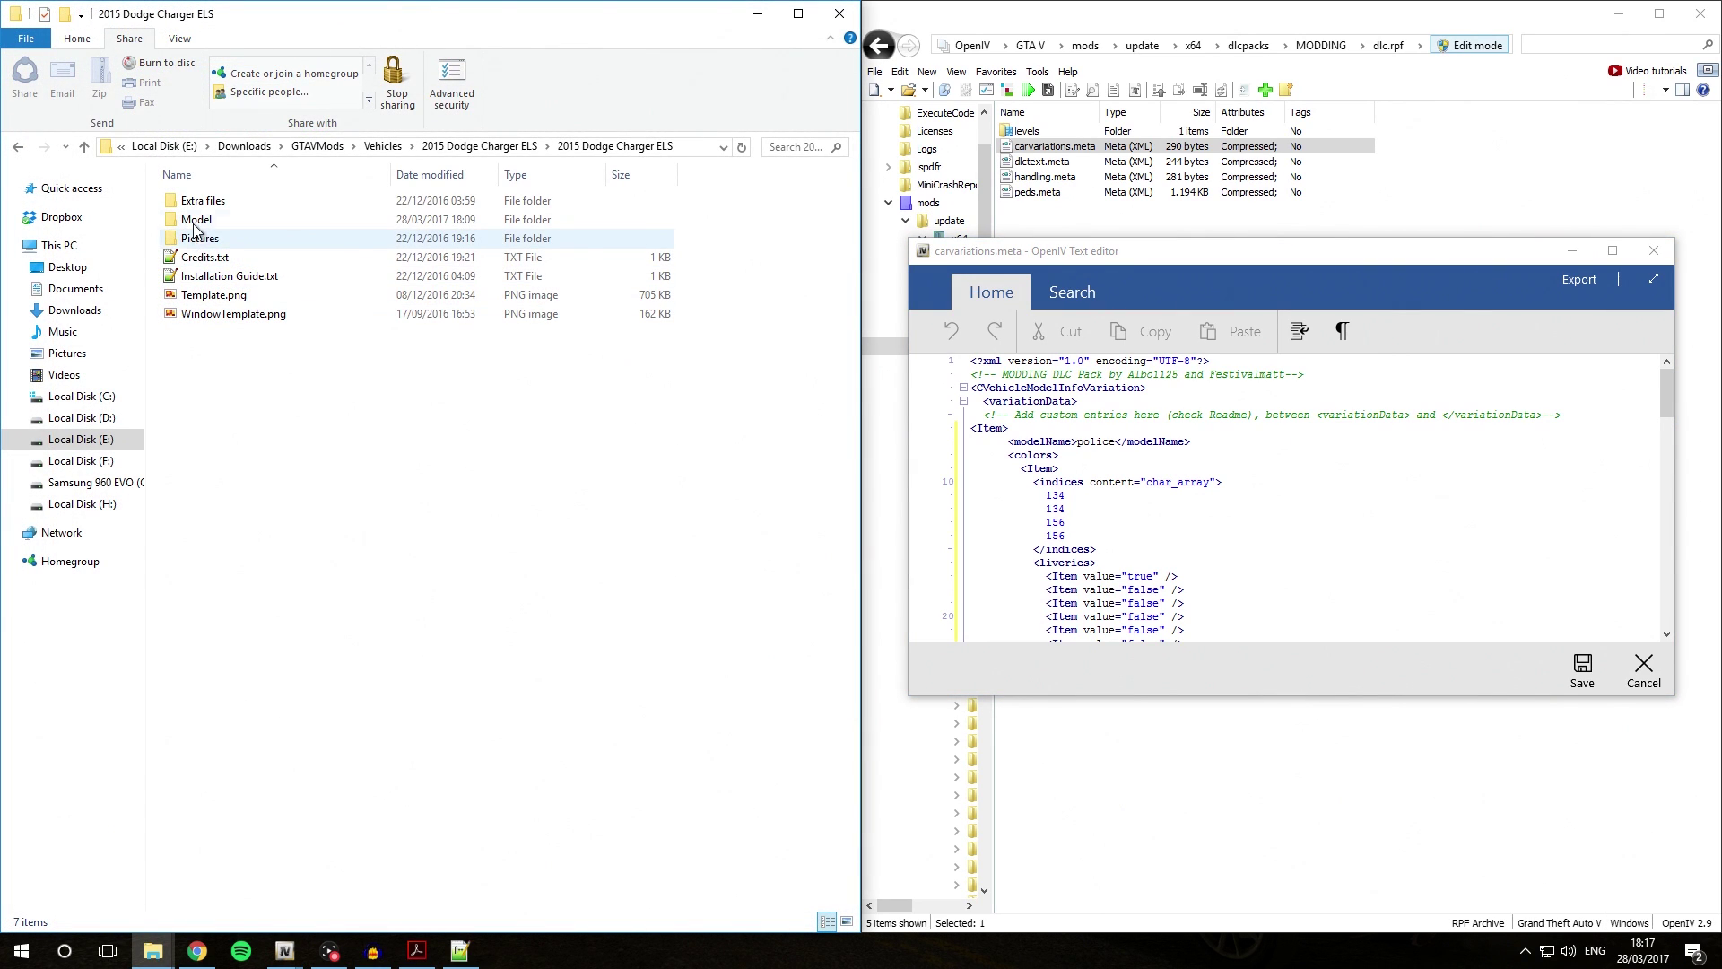
pyautogui.doubleClick(195, 221)
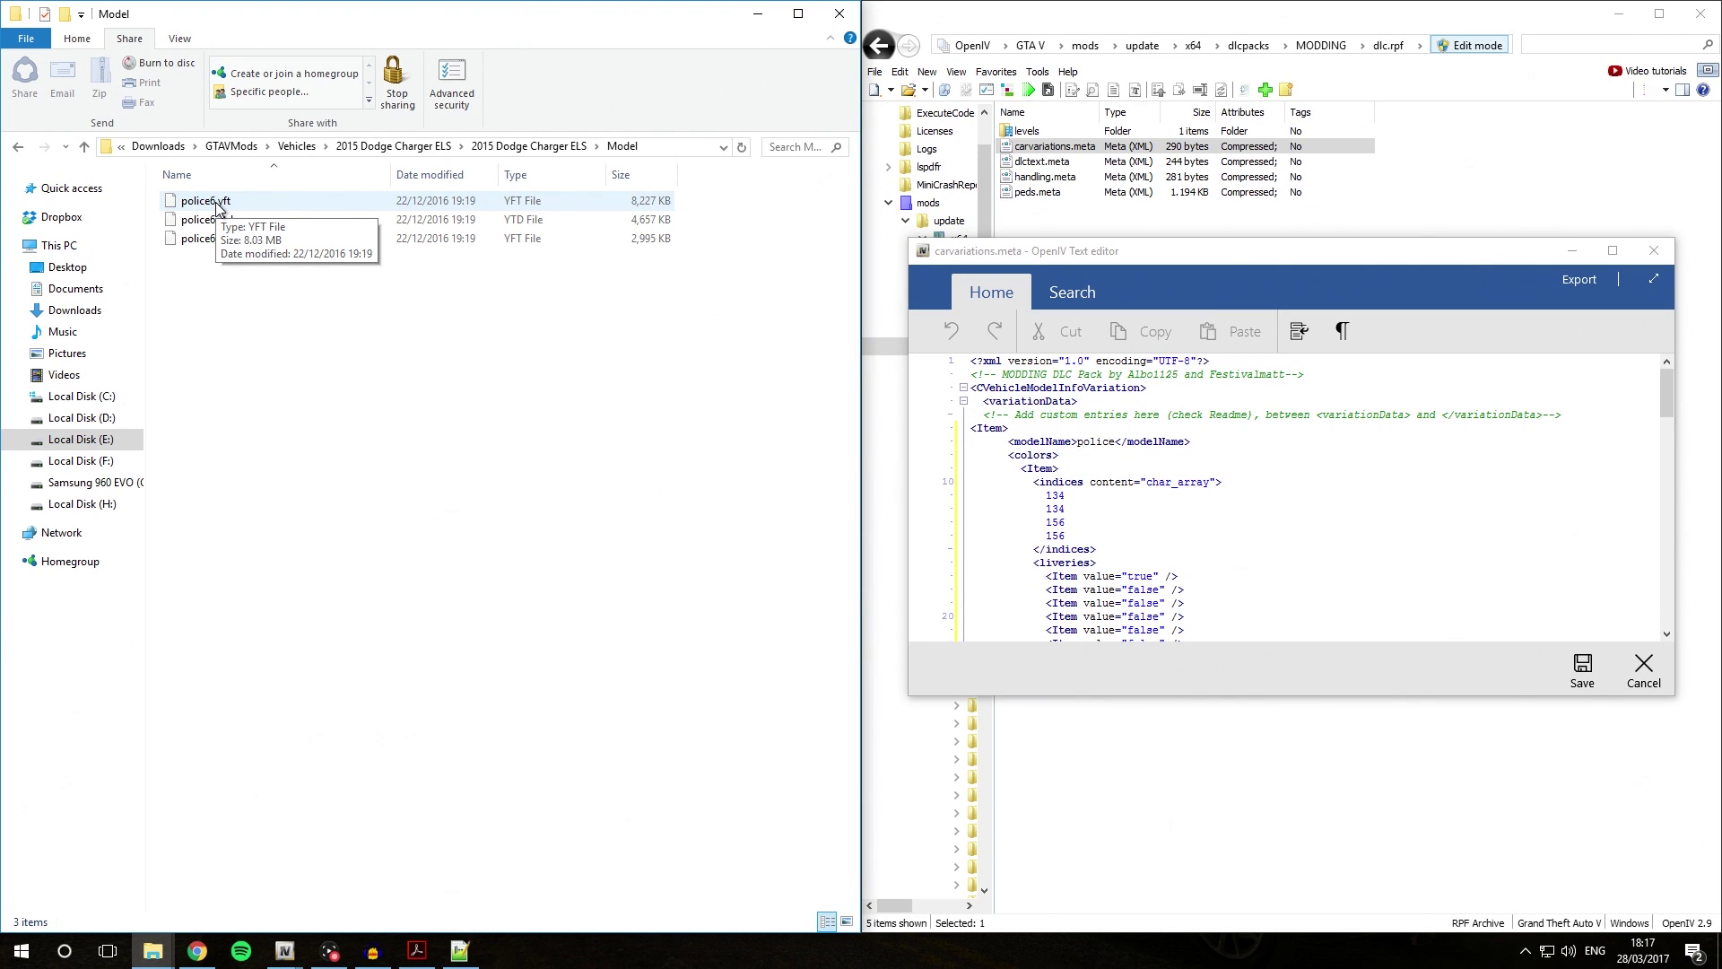
pyautogui.click(1117, 441)
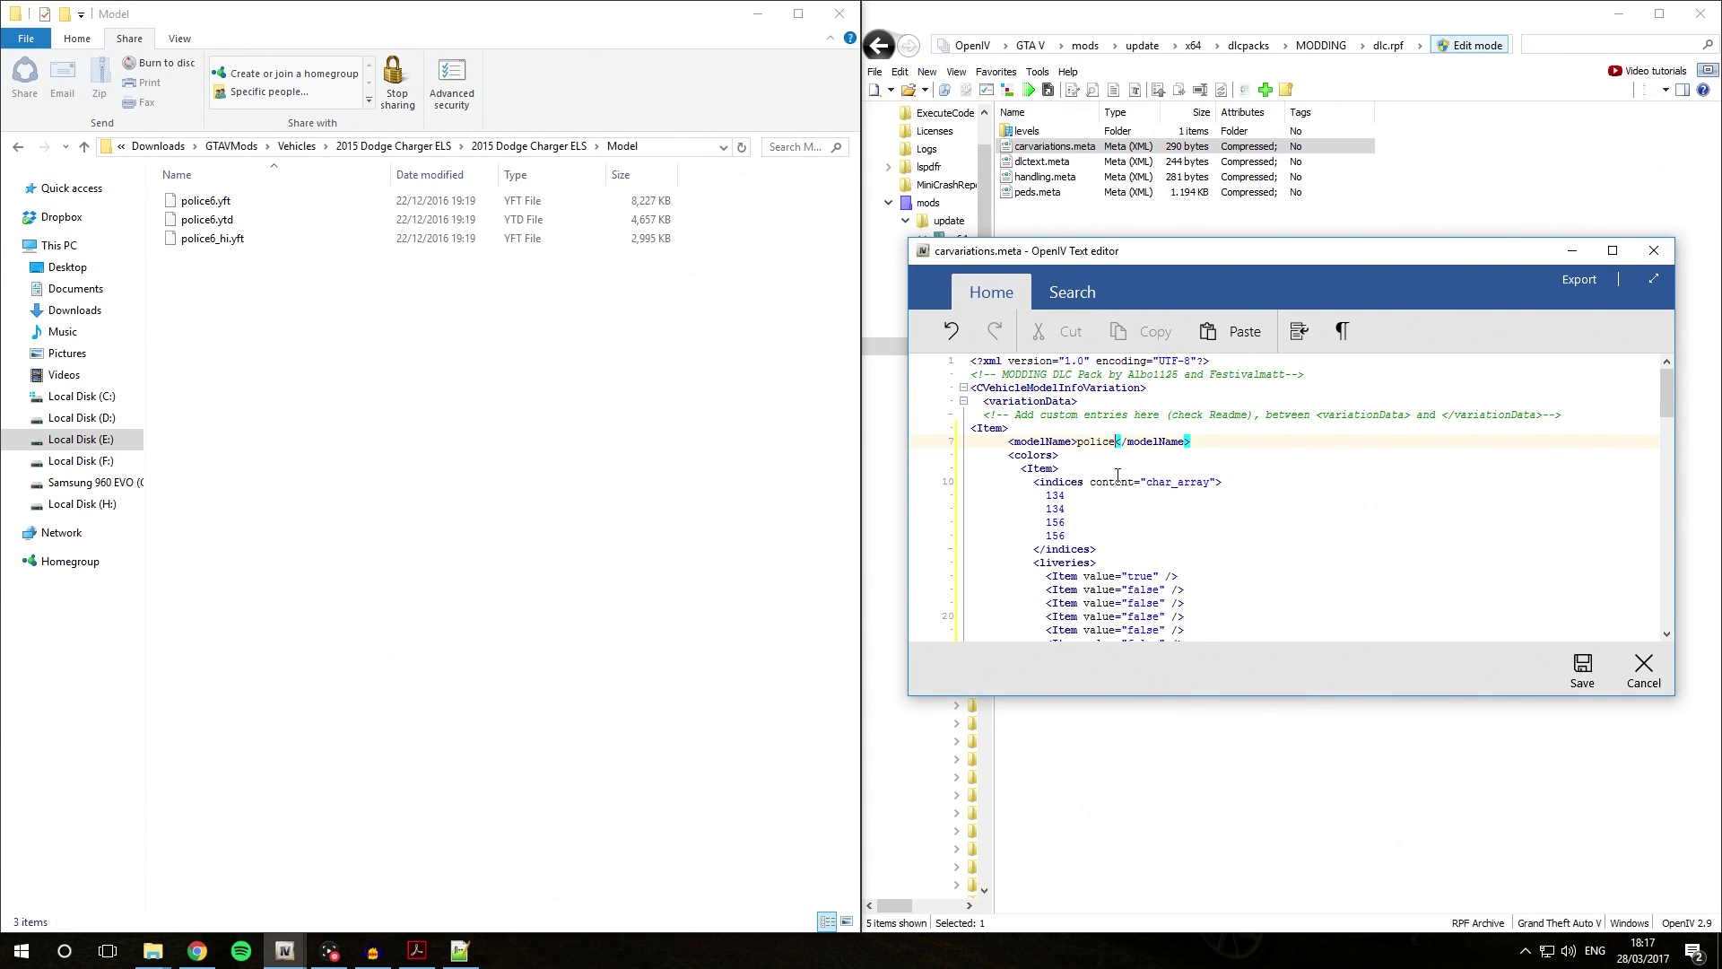
pyautogui.write('6')
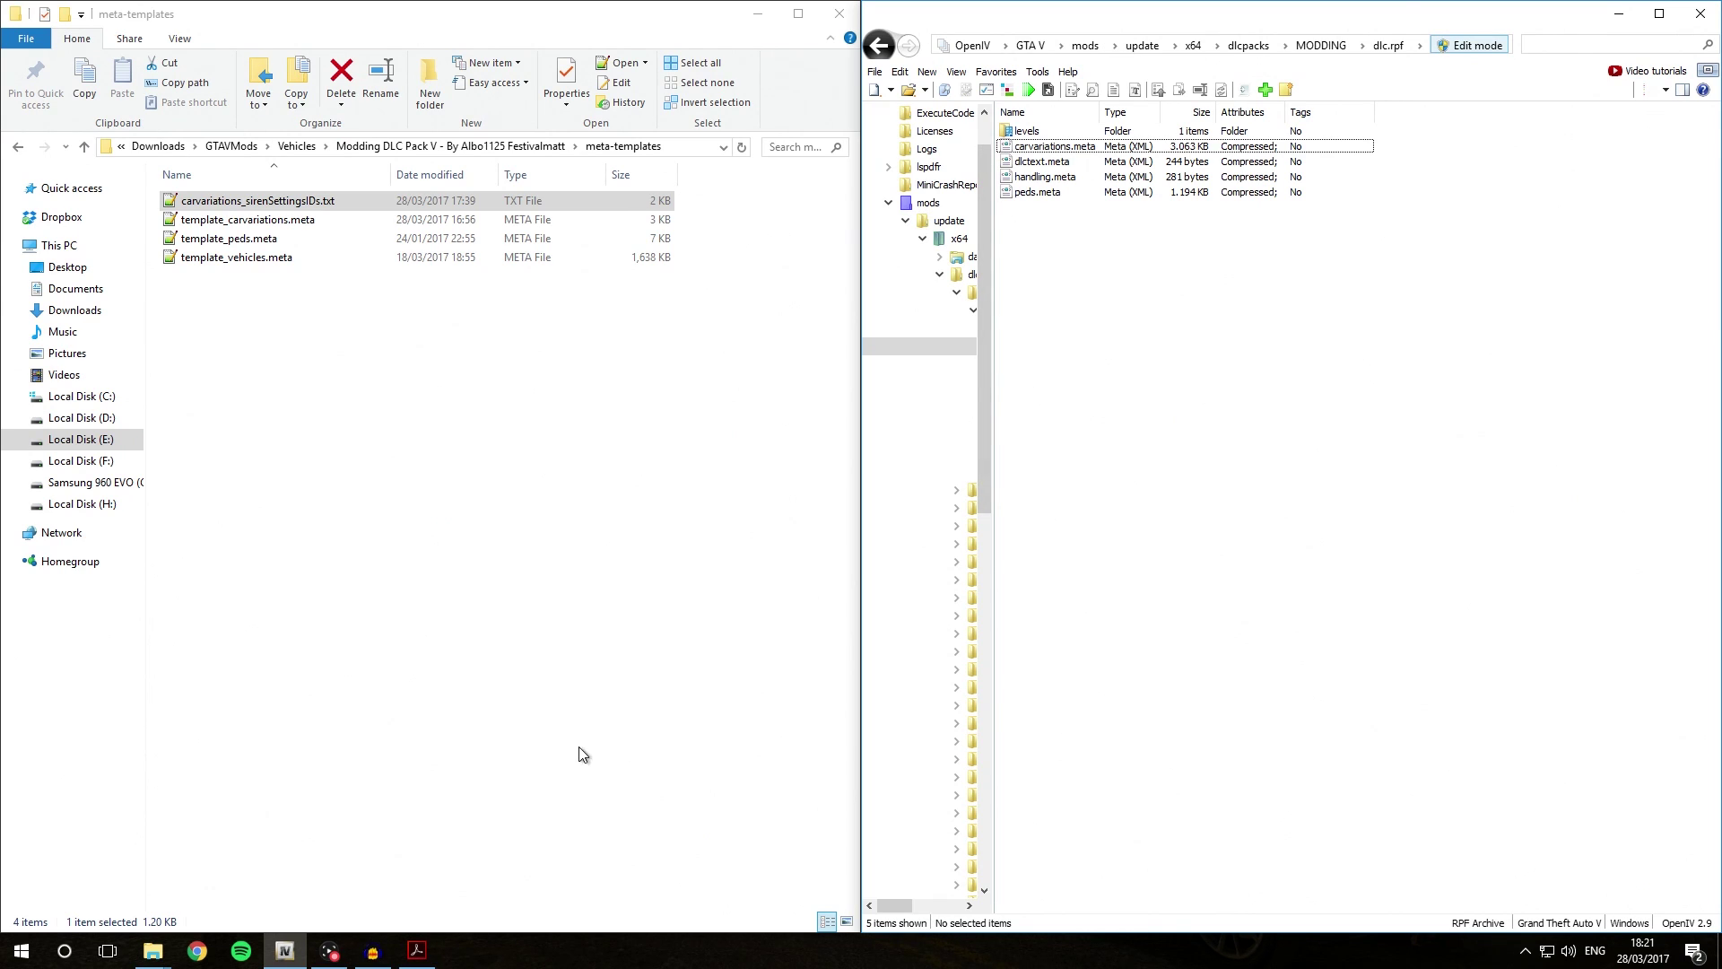
# Review README.pdf step 2 about where the handling.meta lines go.
pyautogui.click(418, 949)
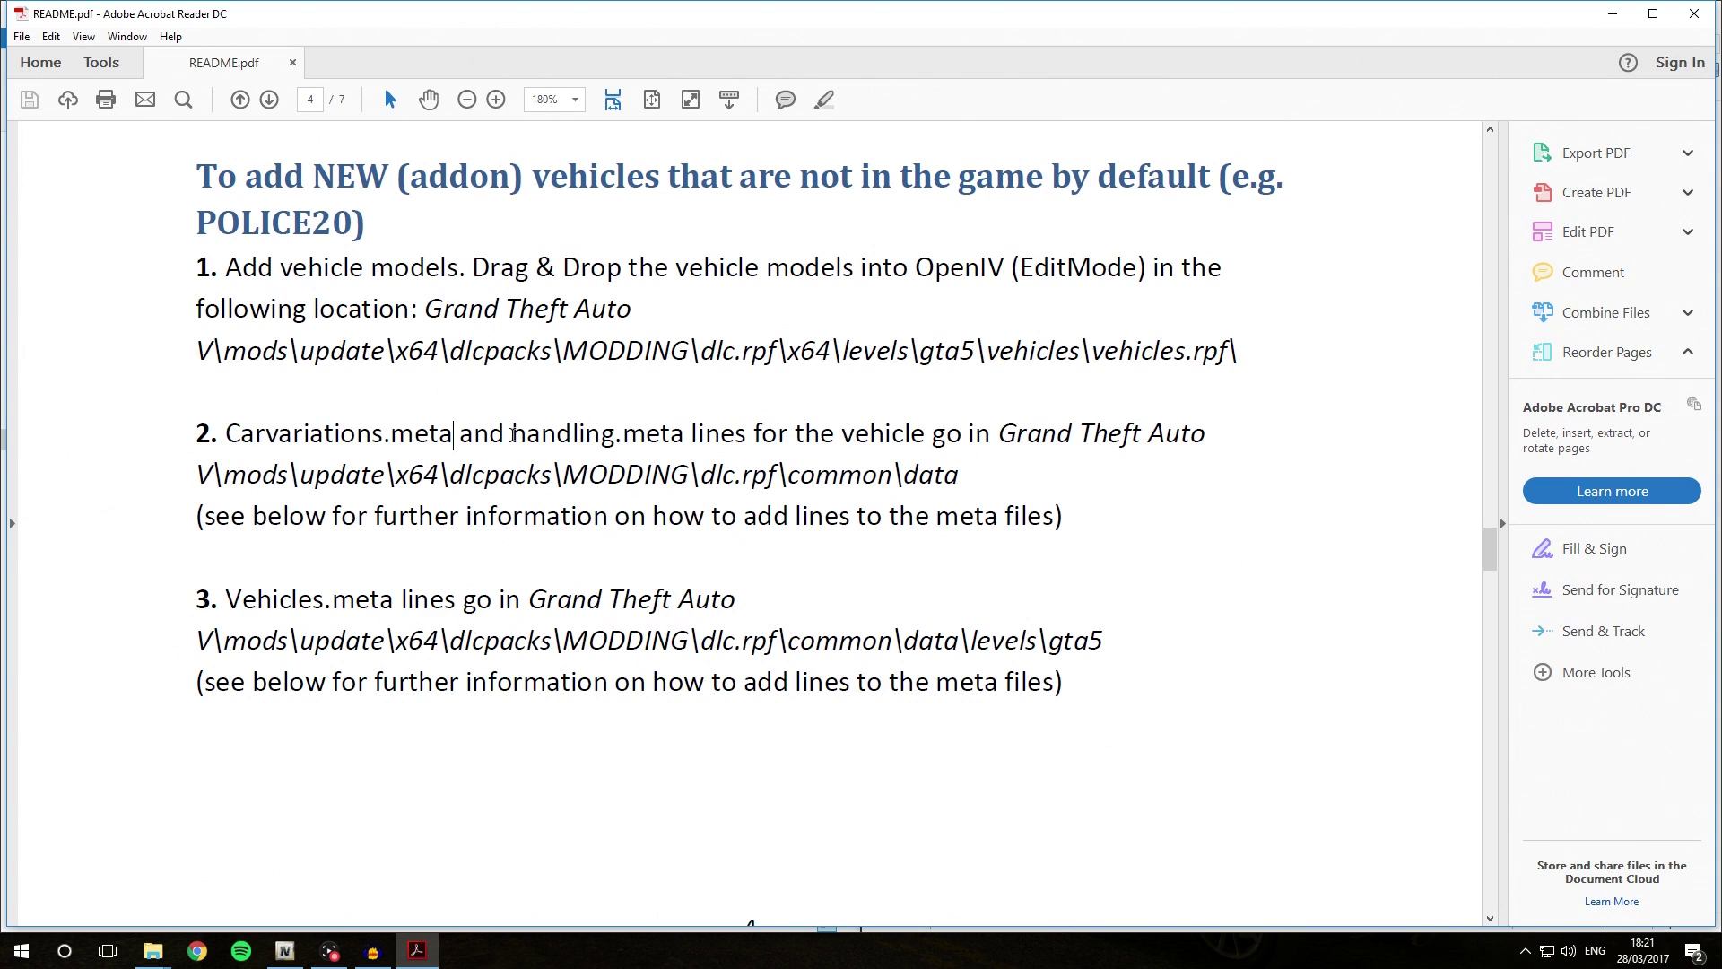
pyautogui.moveTo(513, 434); pyautogui.dragTo(686, 438)
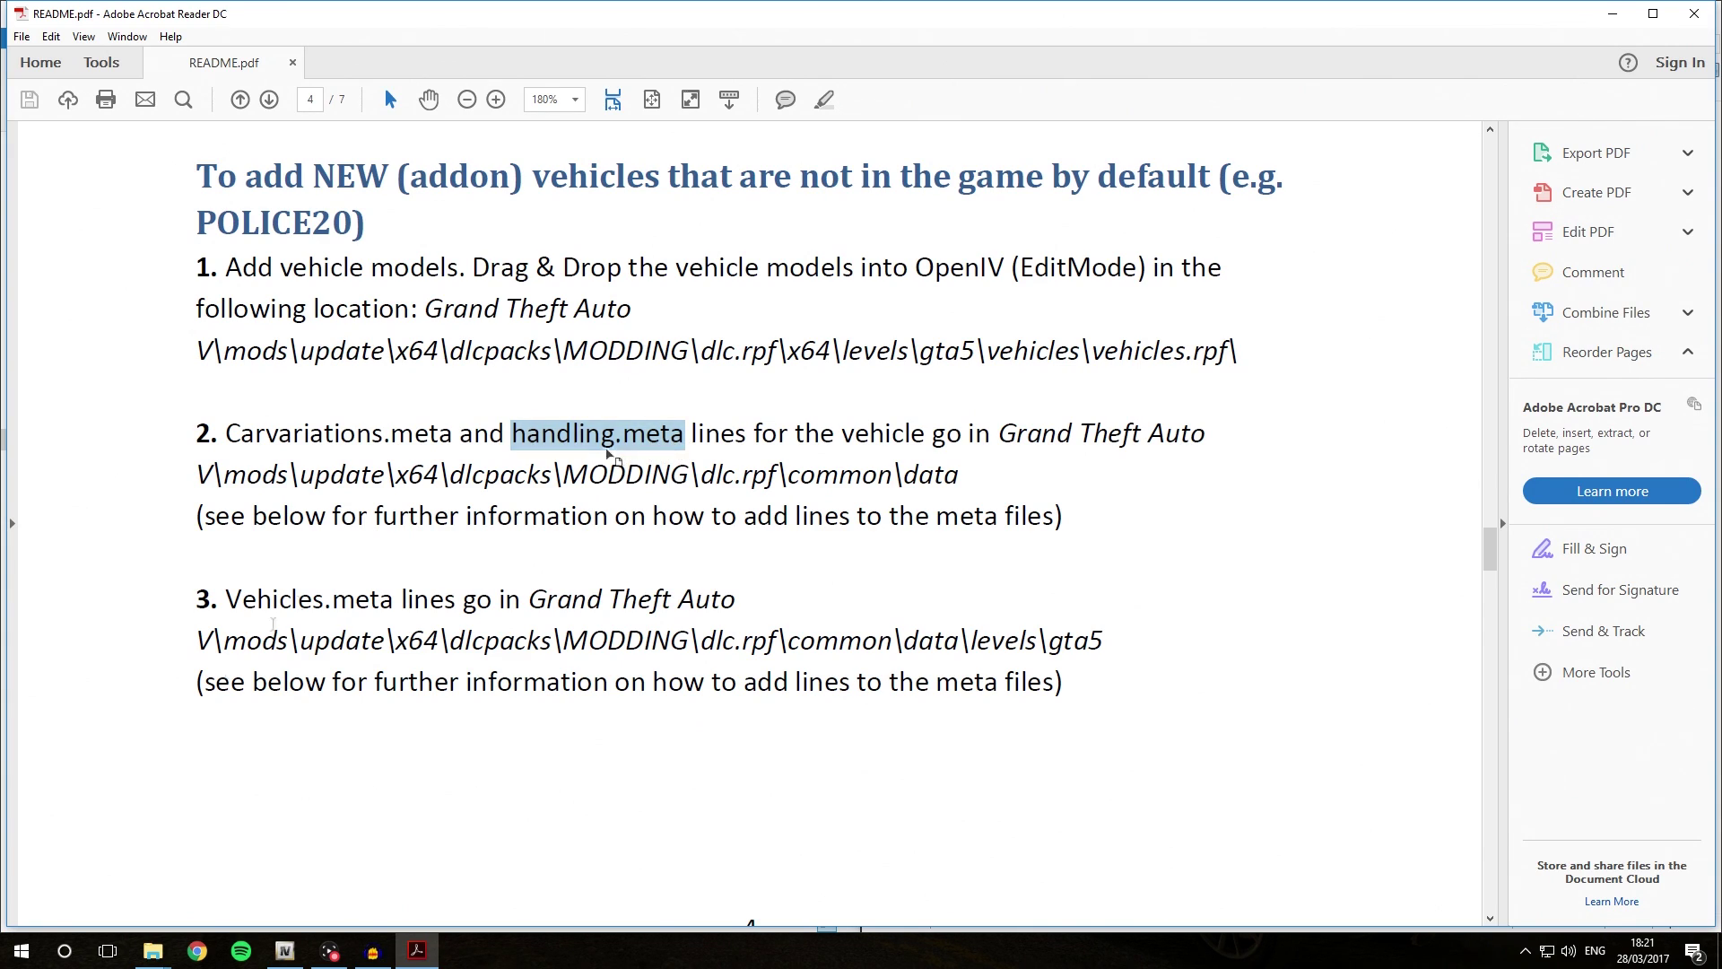
pyautogui.click(527, 434)
# Move Explorer from the Model folder up to the 2015 Dodge Charger ELS folder, rechecking the README.
pyautogui.moveTo(154, 953)
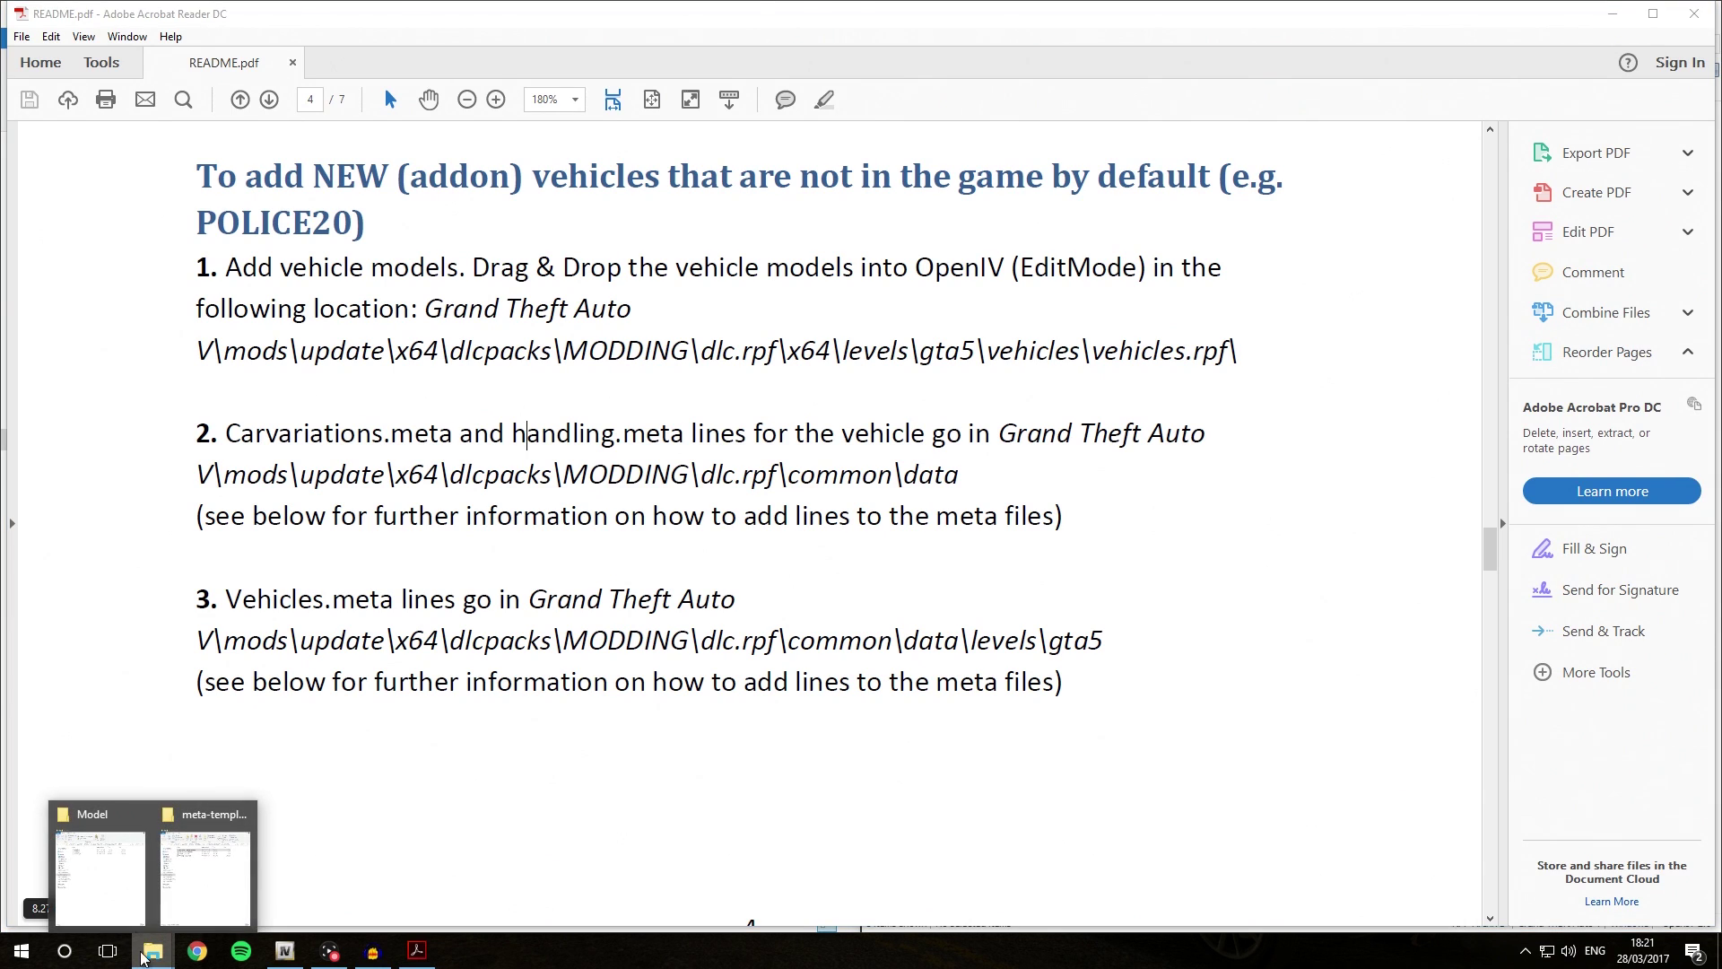
pyautogui.click(108, 865)
pyautogui.click(568, 148)
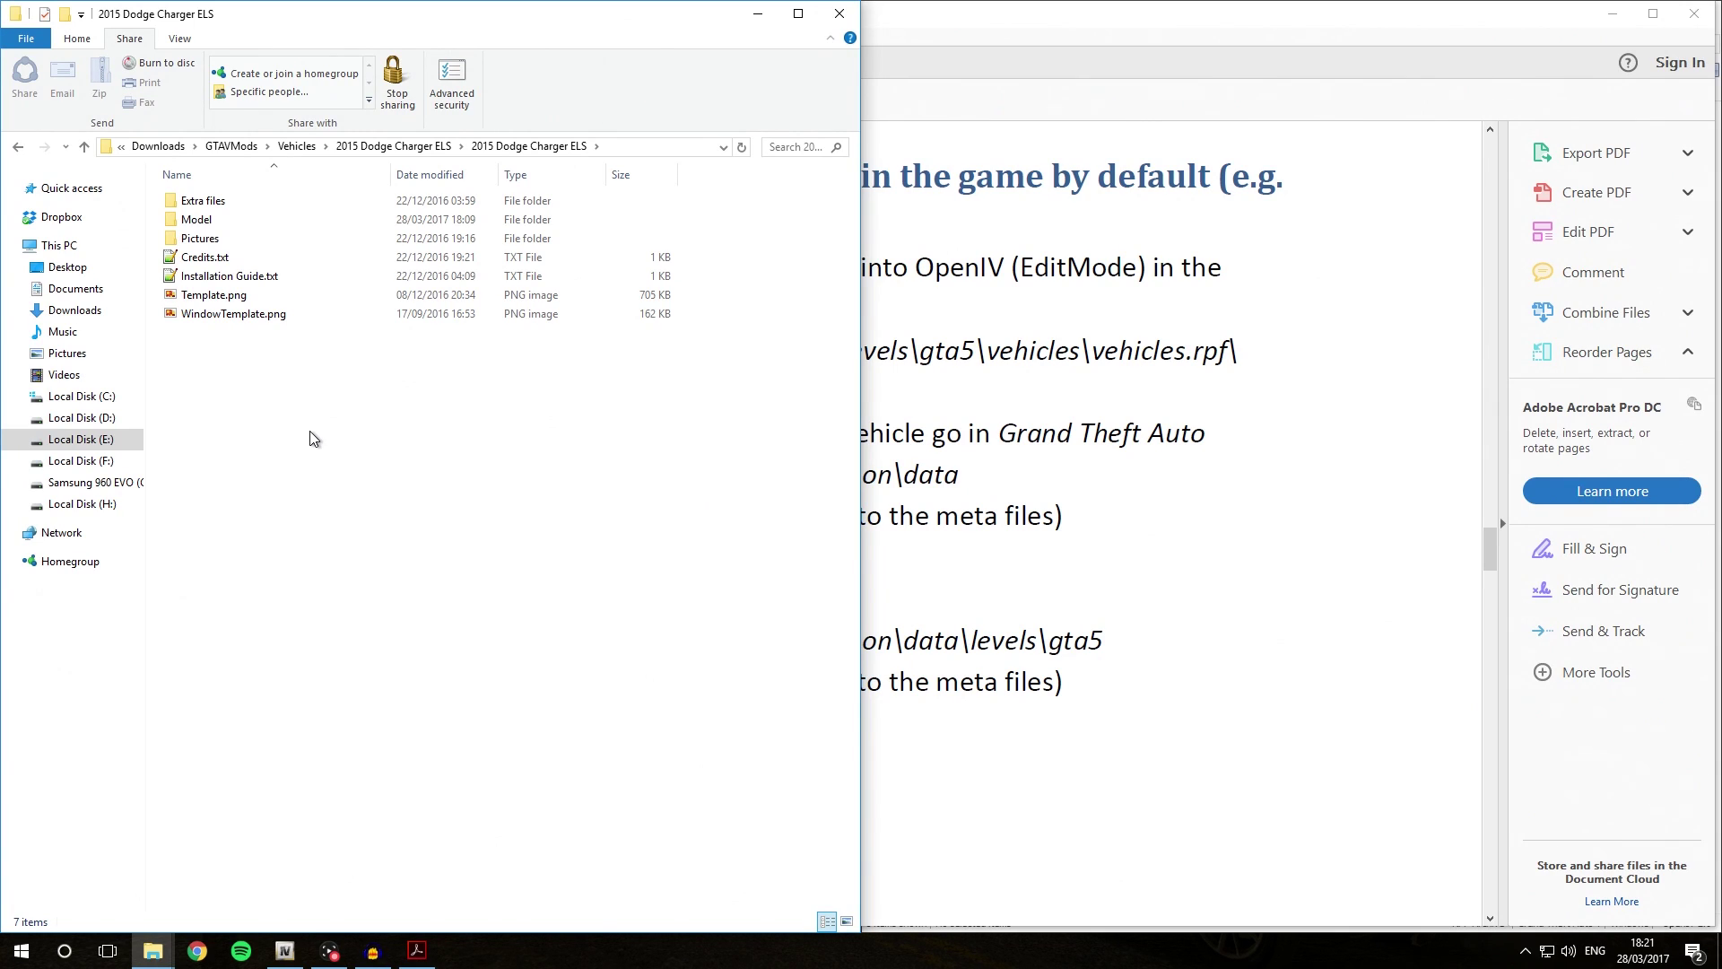
pyautogui.click(1094, 483)
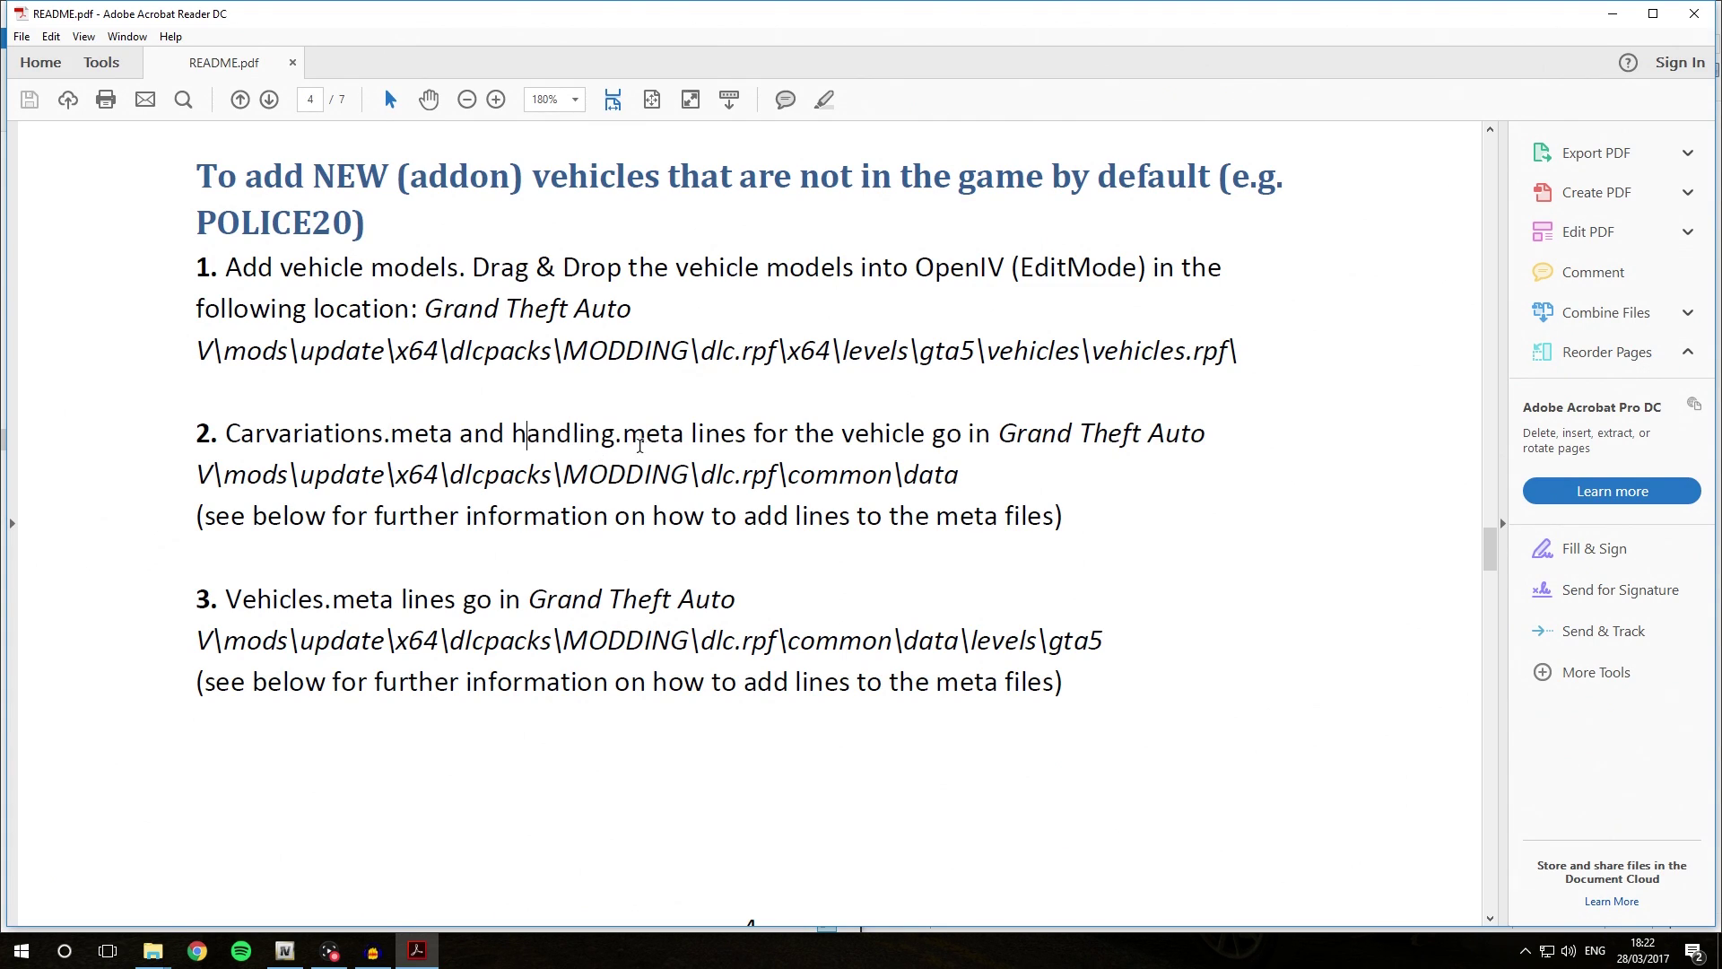
pyautogui.click(153, 950)
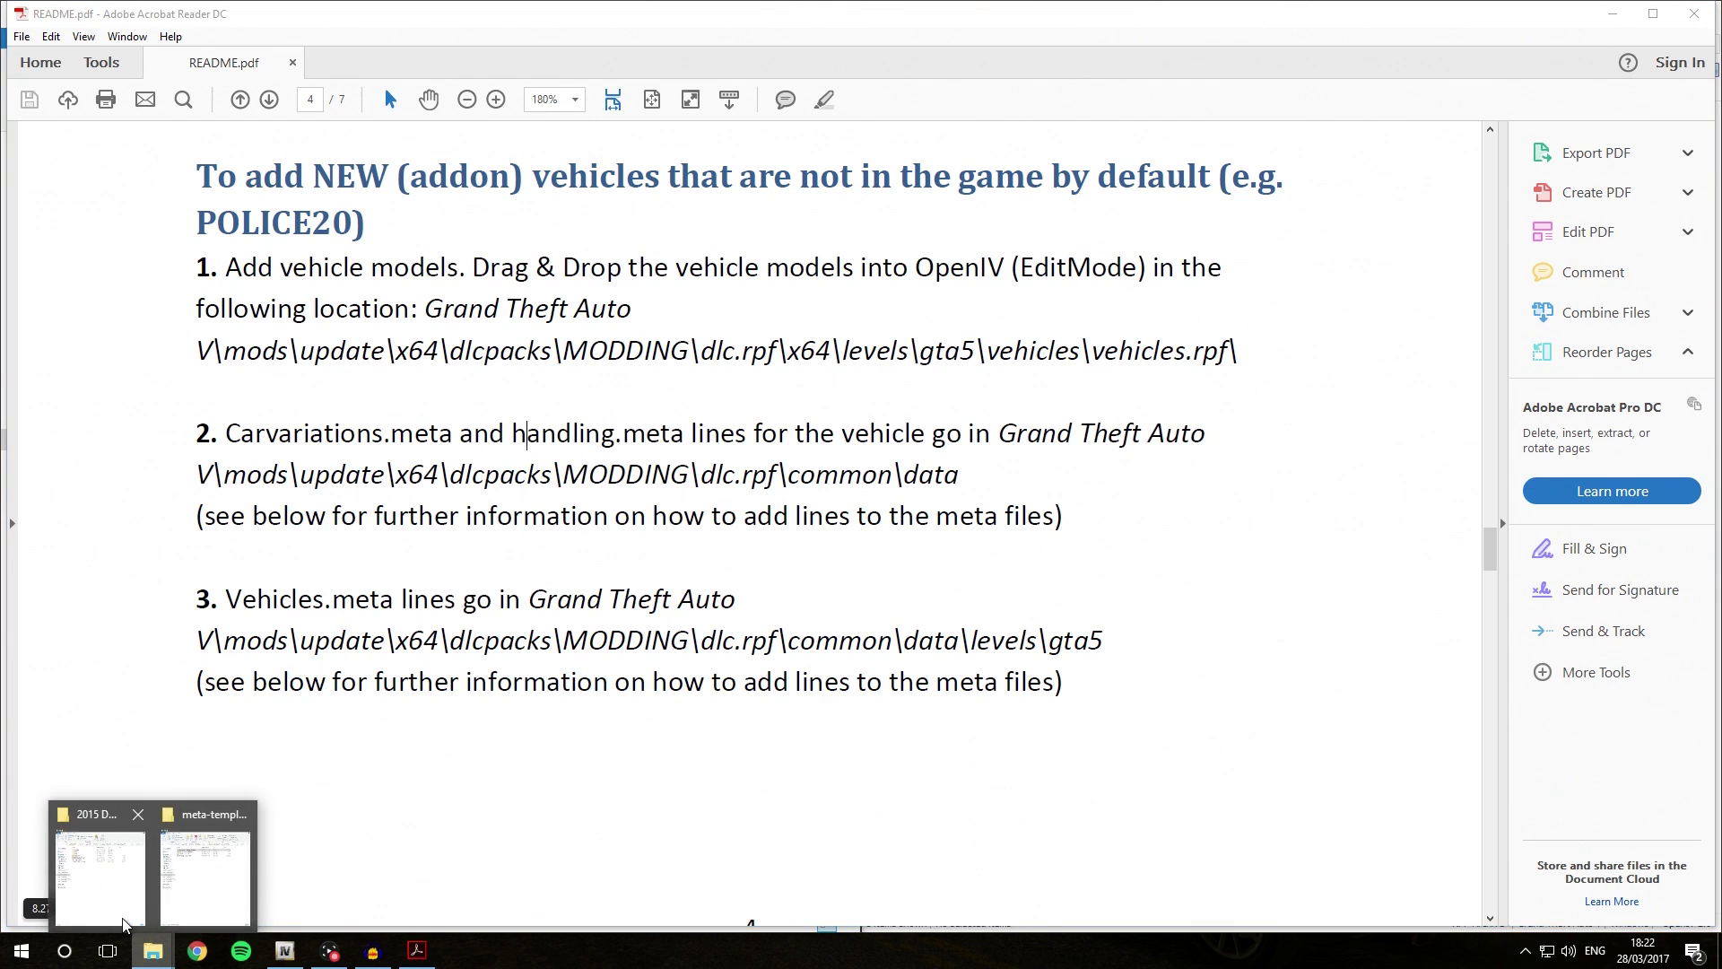
pyautogui.click(205, 857)
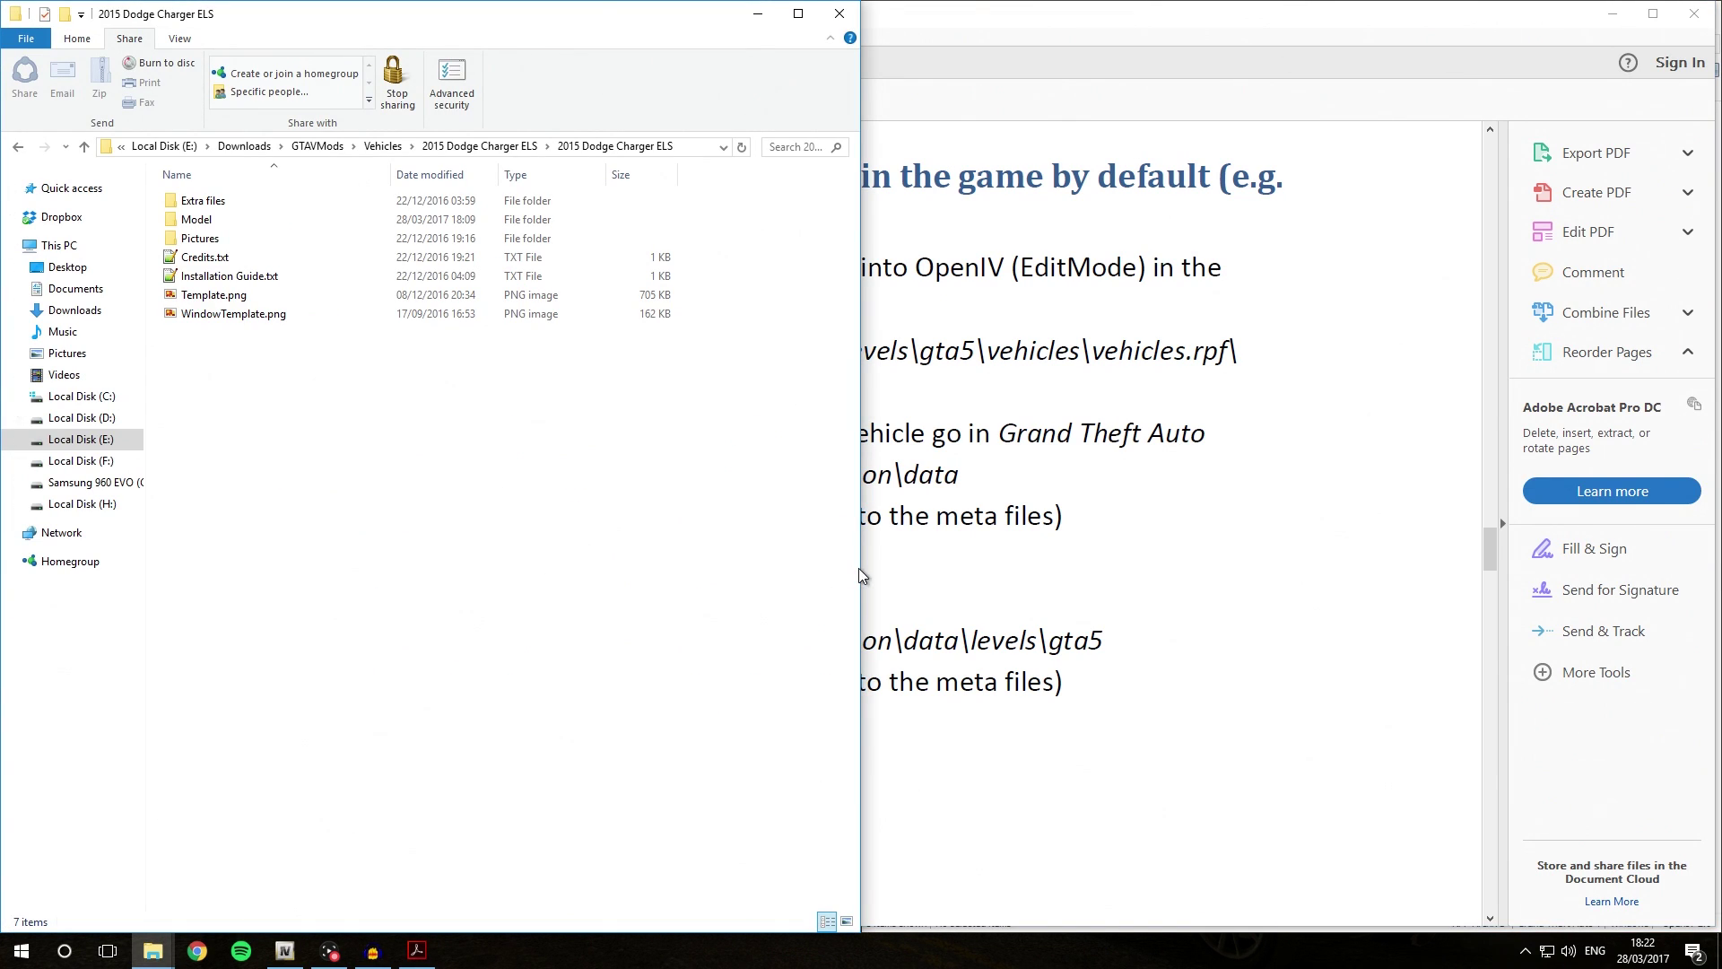
pyautogui.click(949, 561)
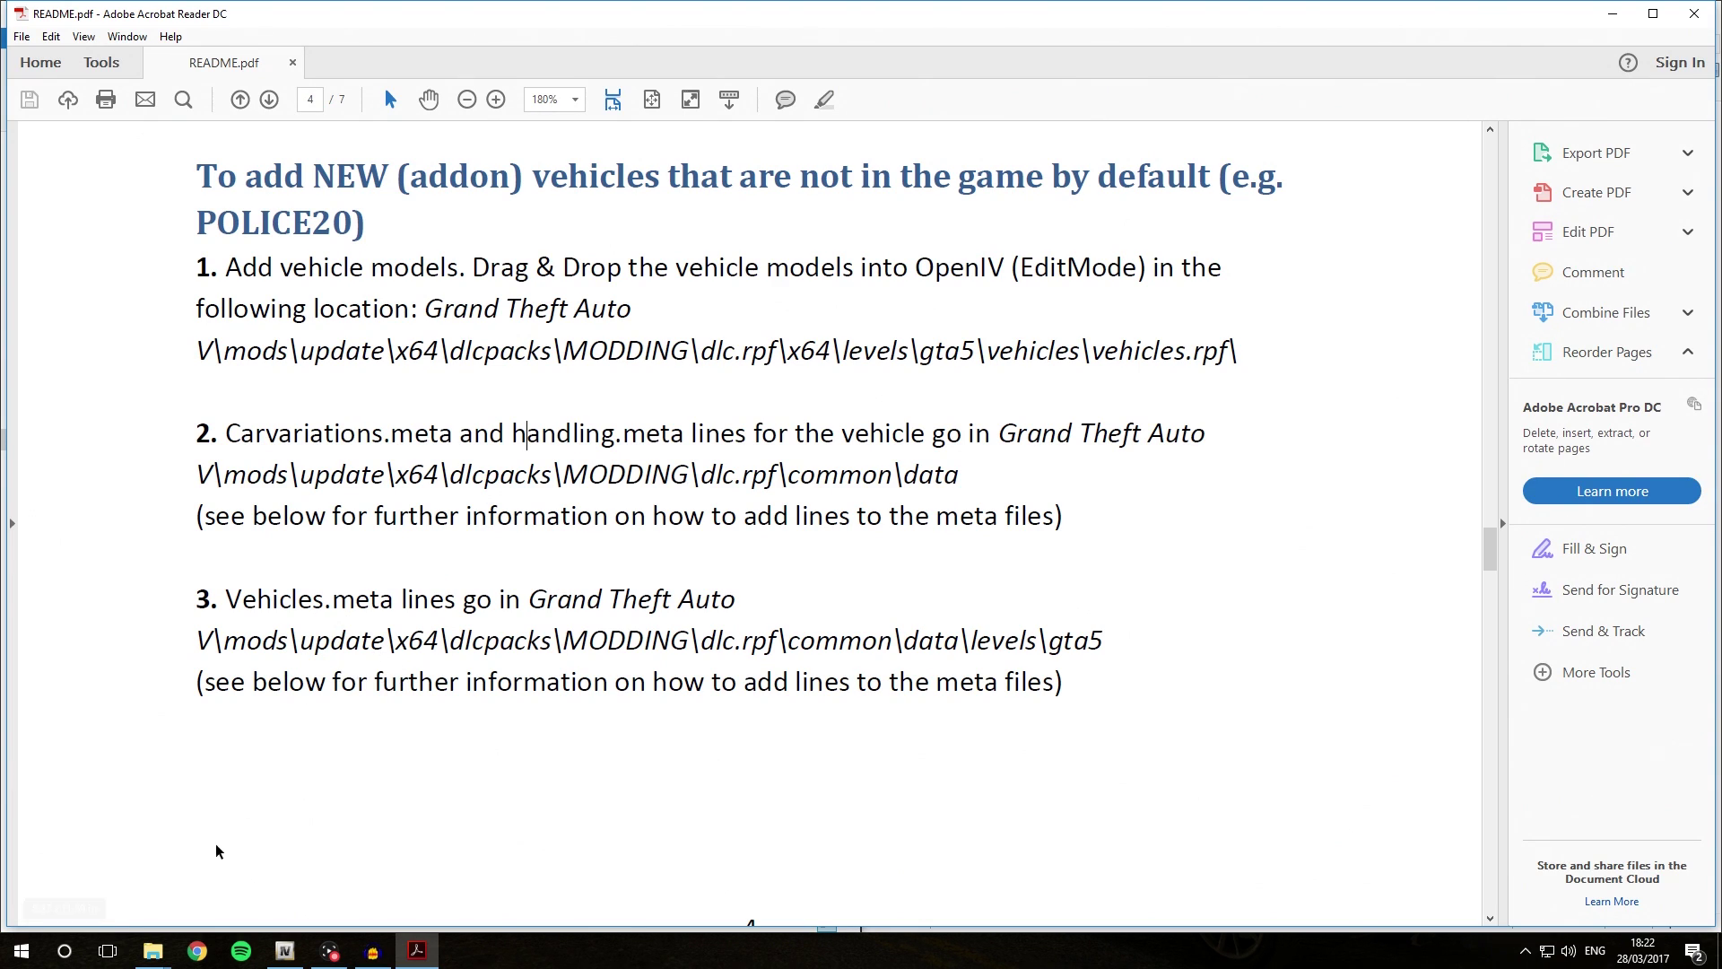
pyautogui.moveTo(163, 964)
pyautogui.click(148, 852)
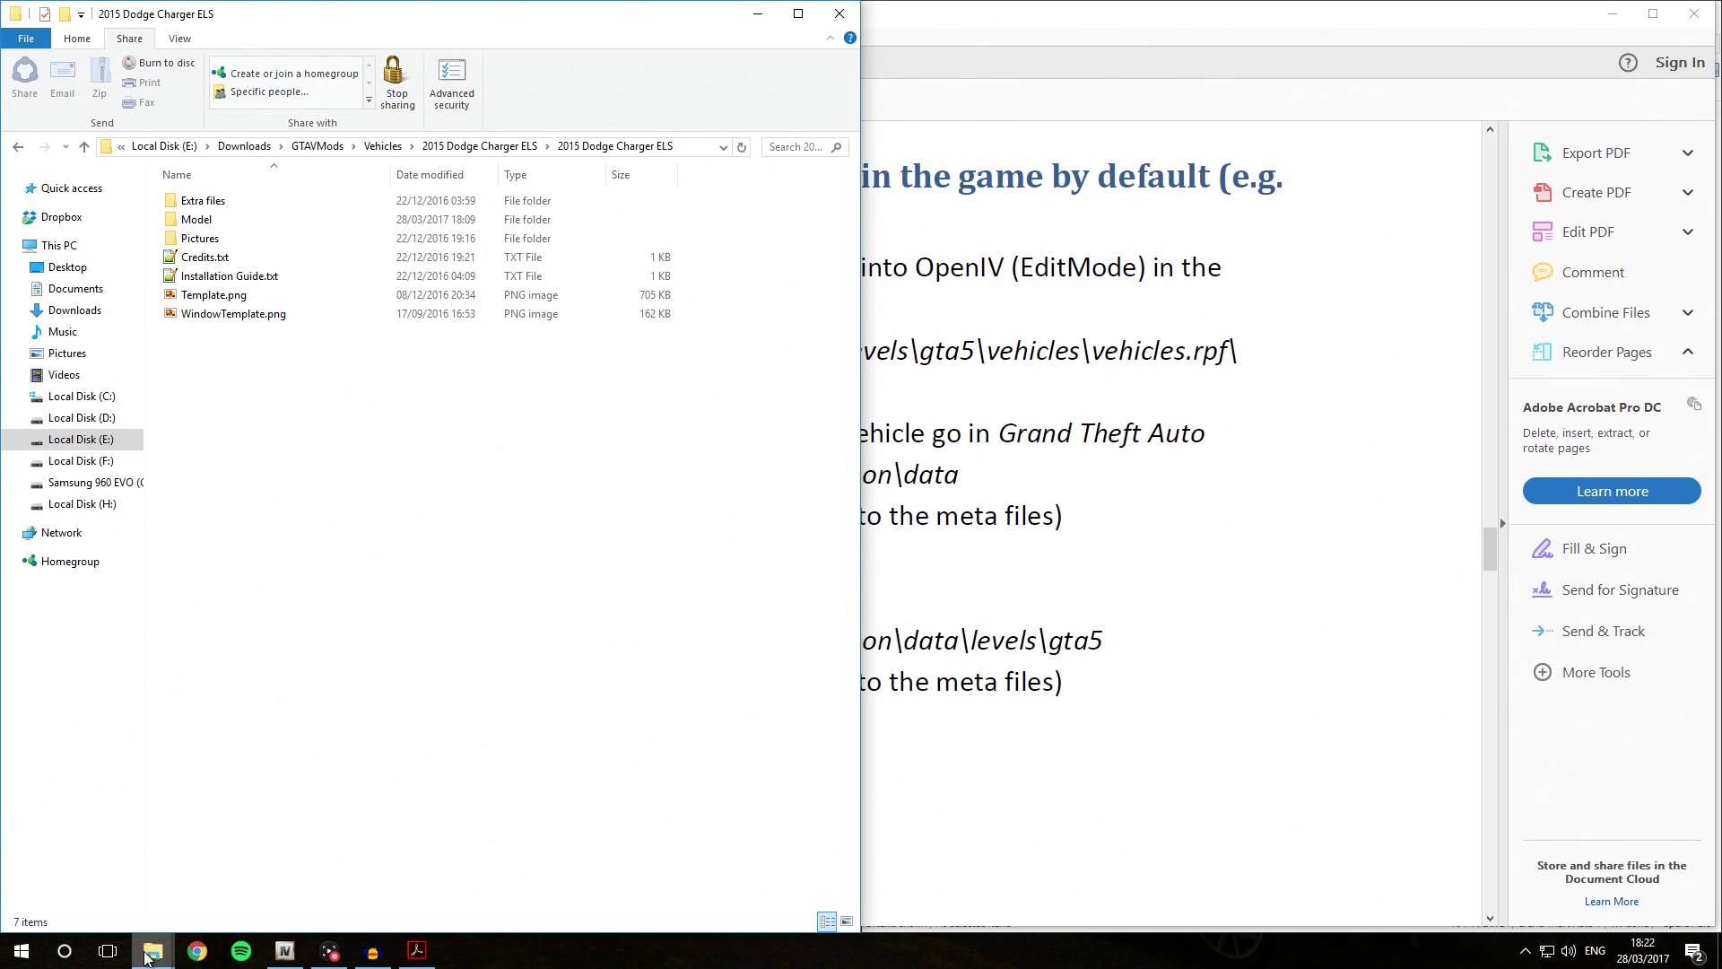
# Open template_vehicles.meta from the meta-templates folder in Notepad++.
pyautogui.click(176, 953)
pyautogui.click(228, 875)
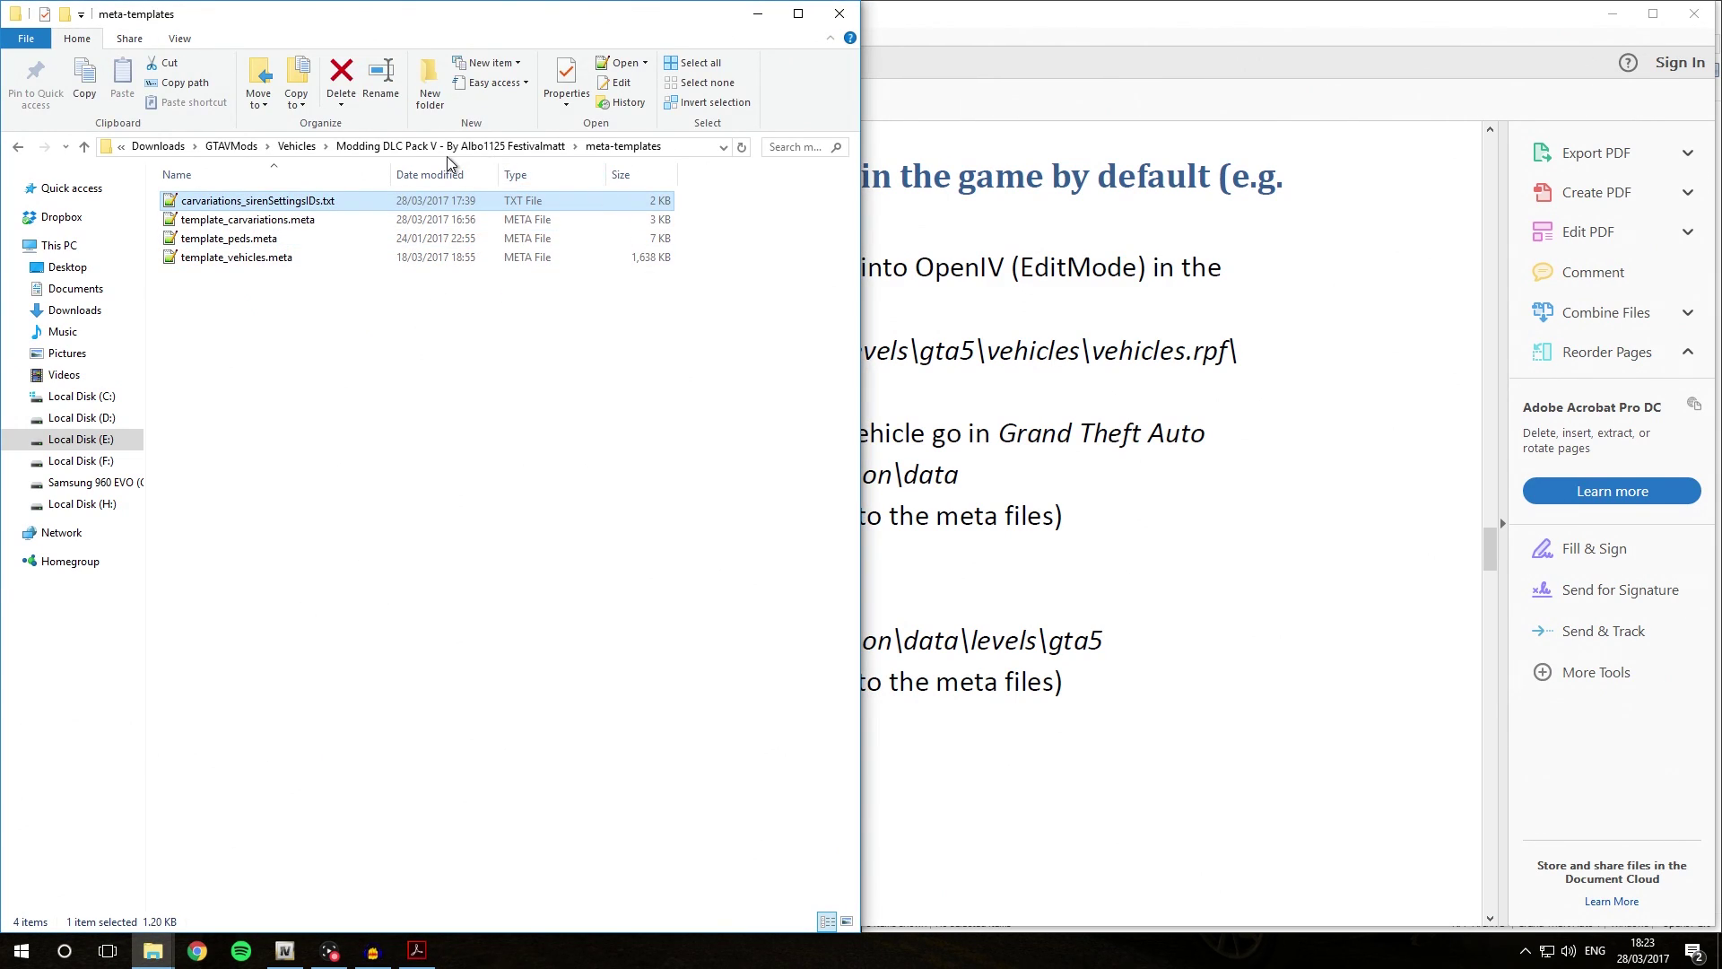
pyautogui.click(305, 319)
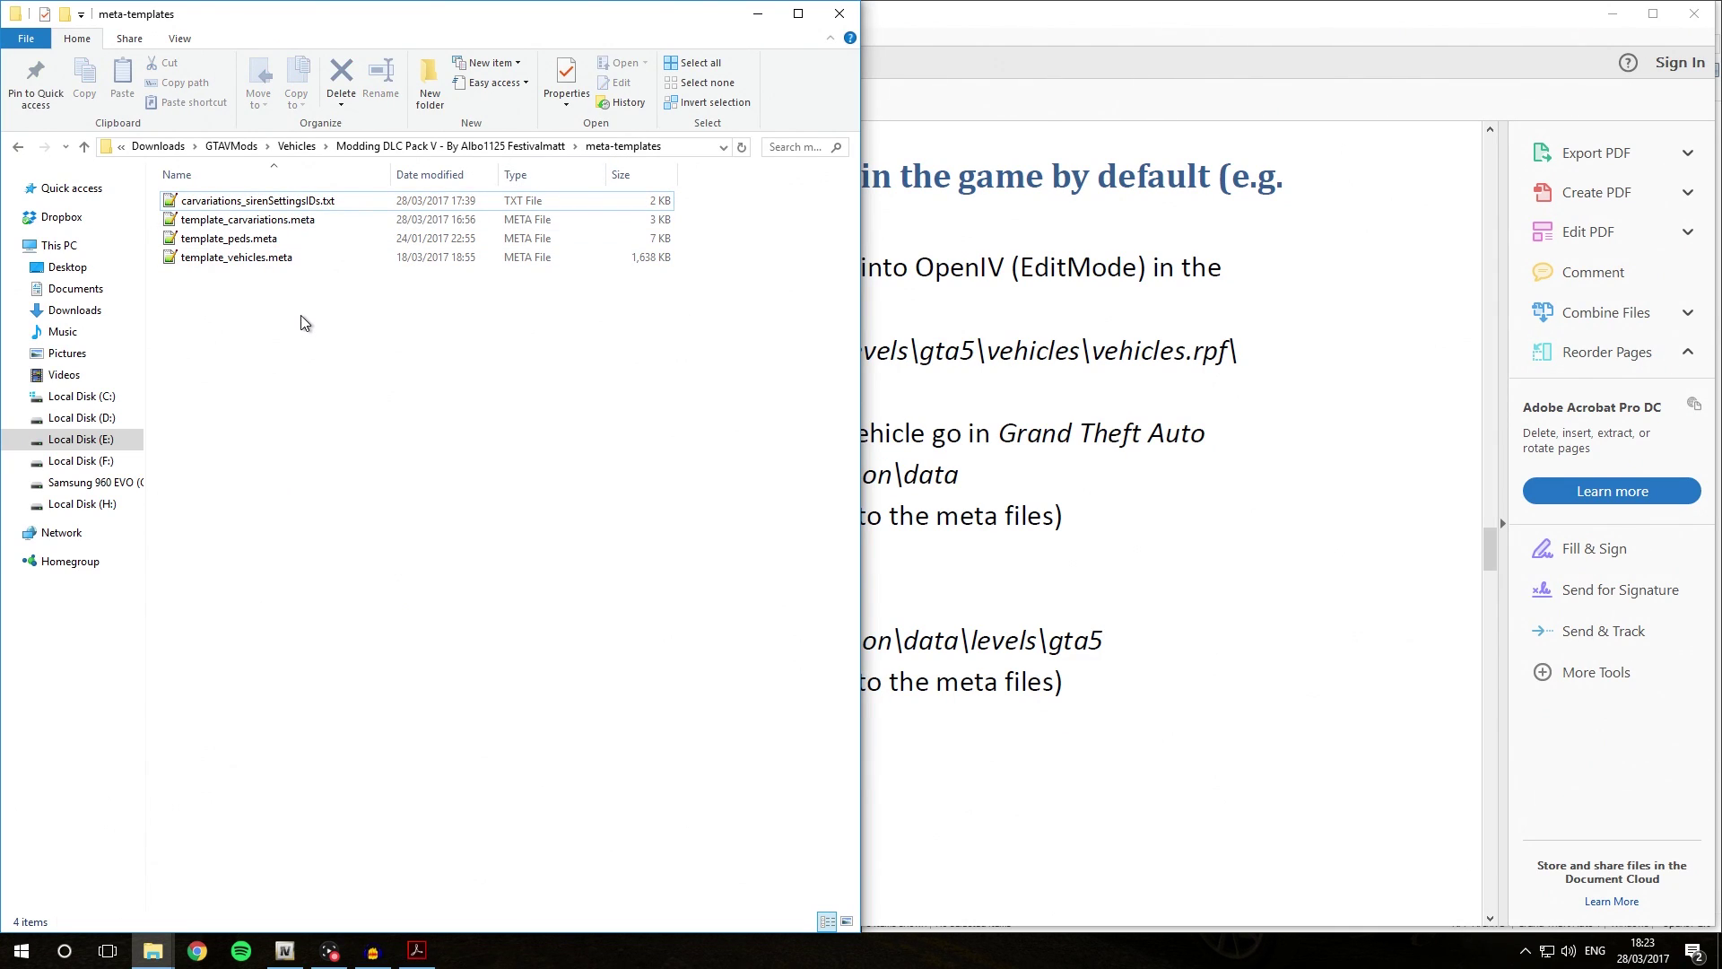
pyautogui.doubleClick(256, 262)
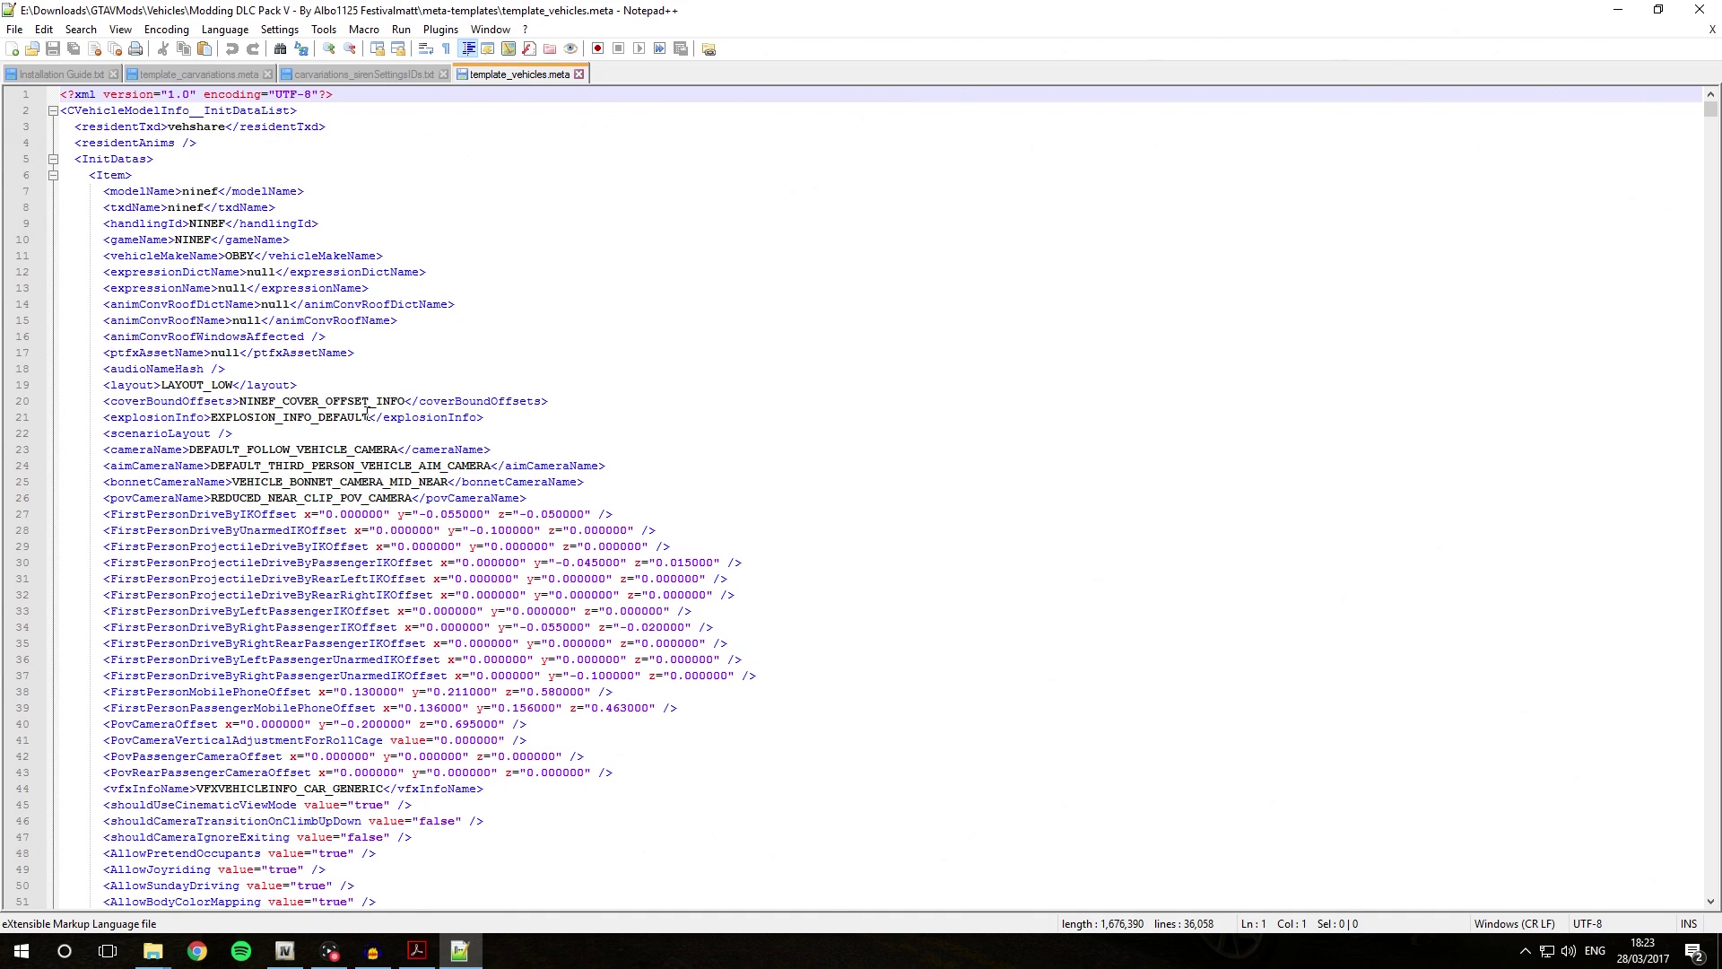
# Check the police6 file names in the Model folder, then place the caret on the template's handlingId line.
pyautogui.click(153, 950)
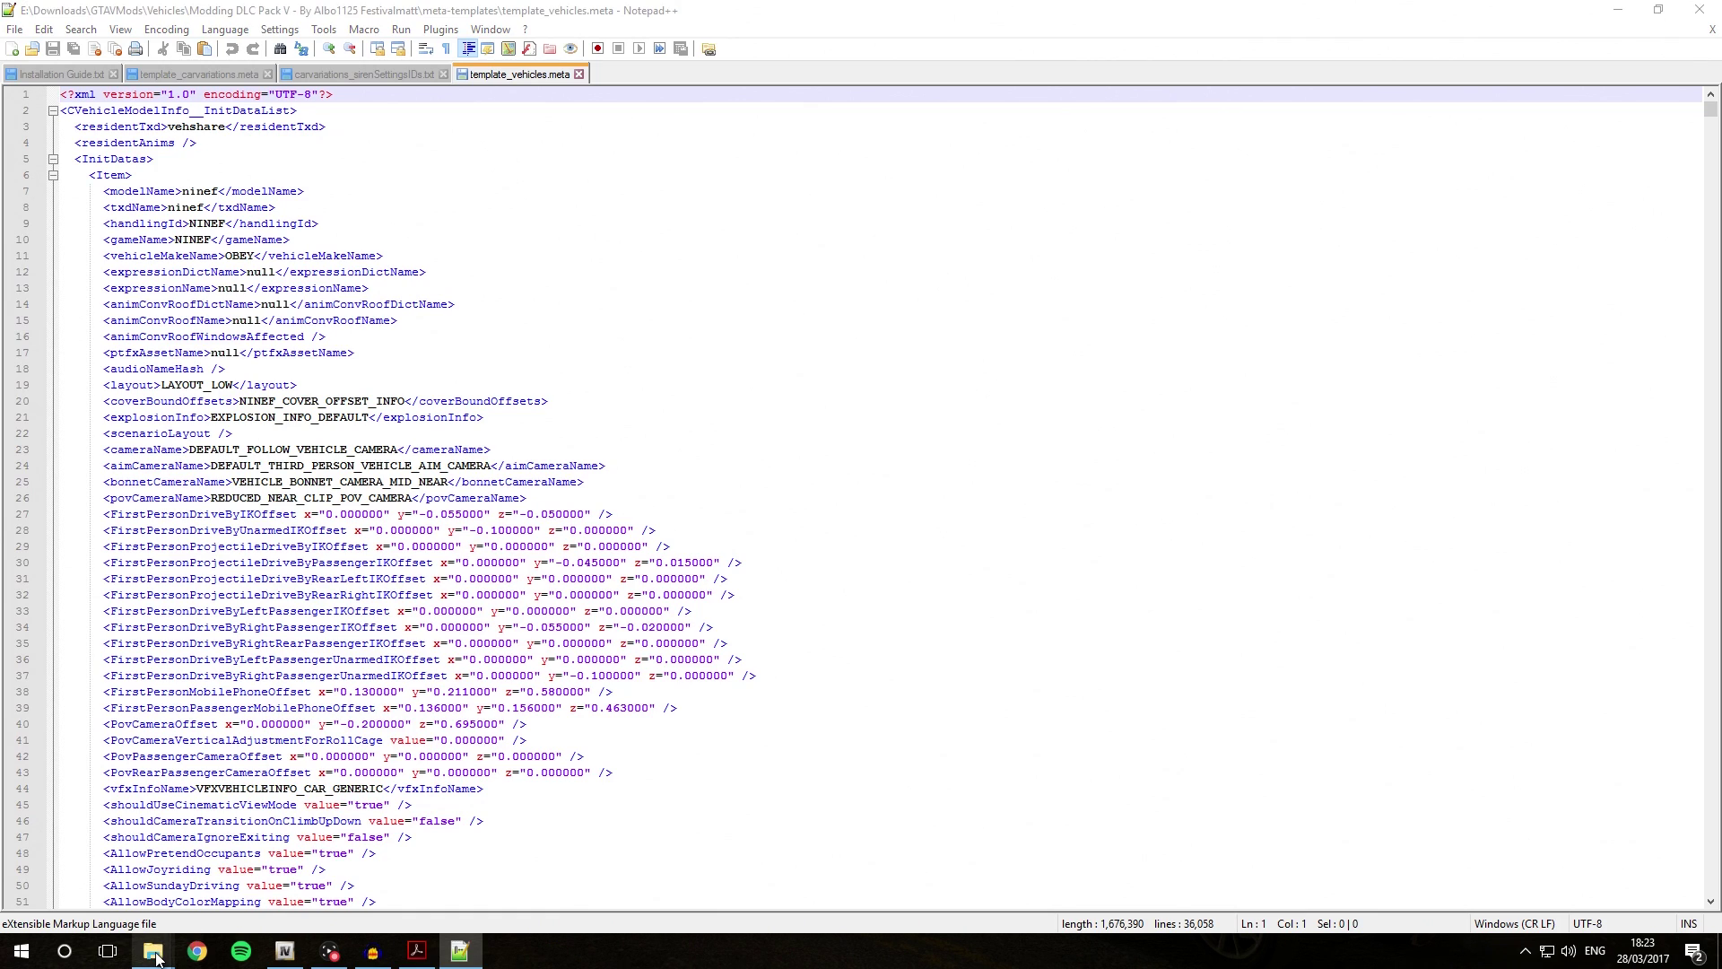
pyautogui.click(131, 919)
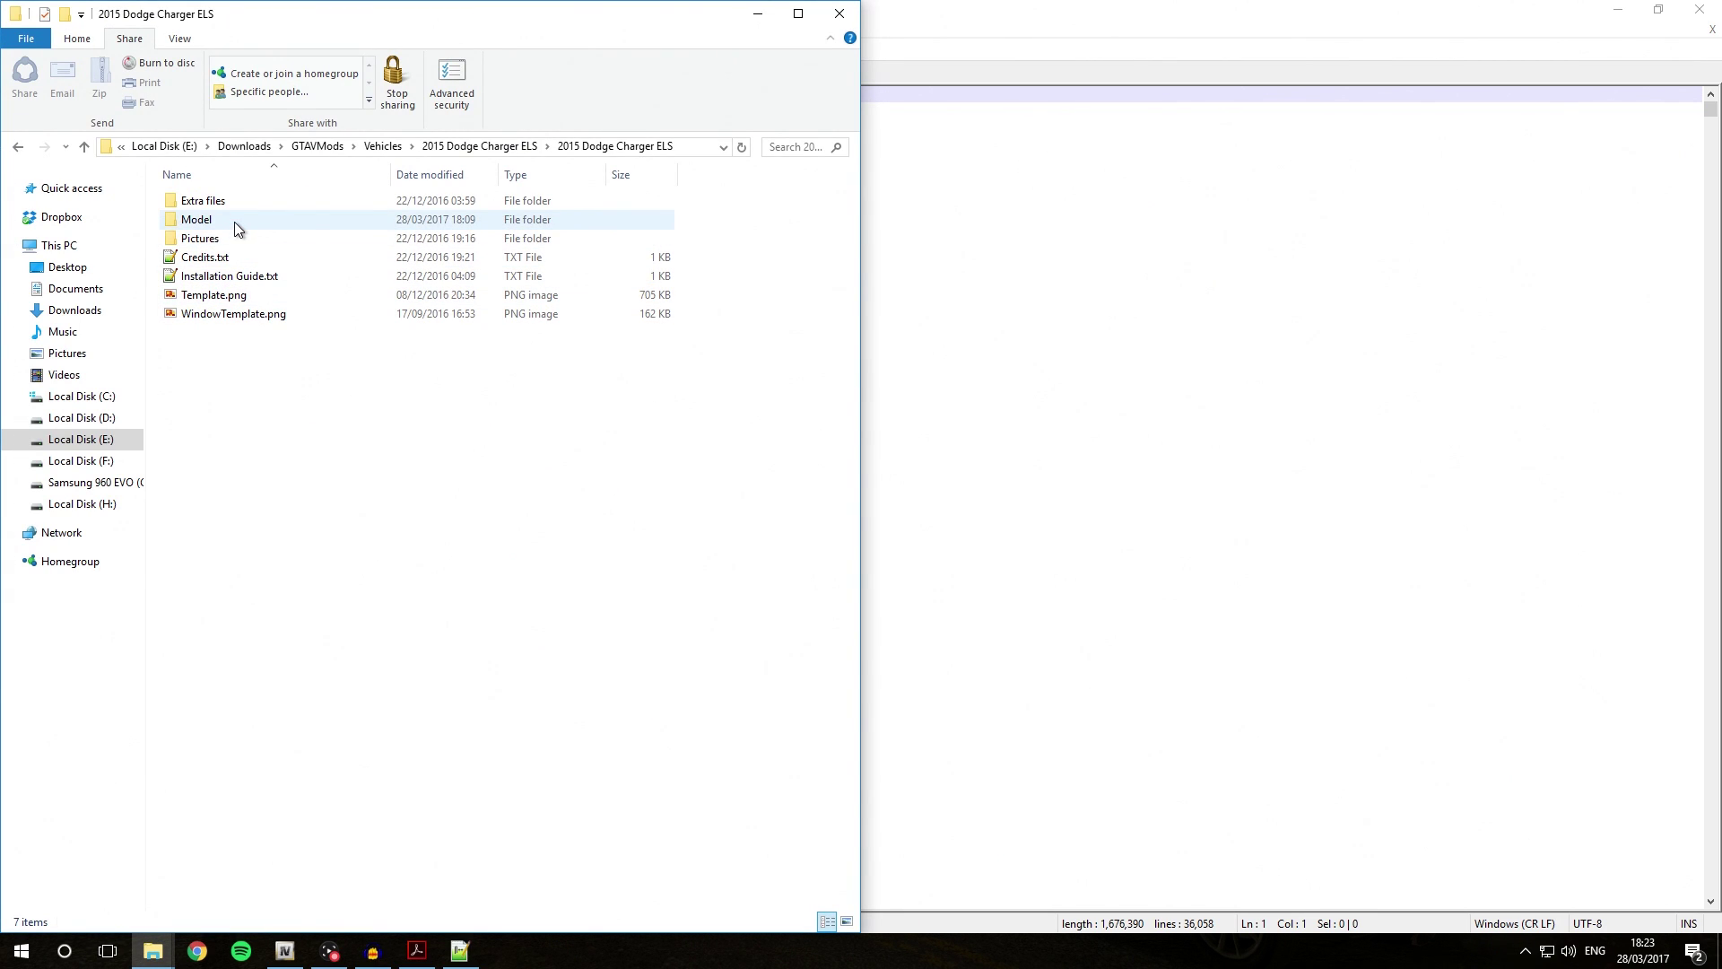
pyautogui.doubleClick(256, 220)
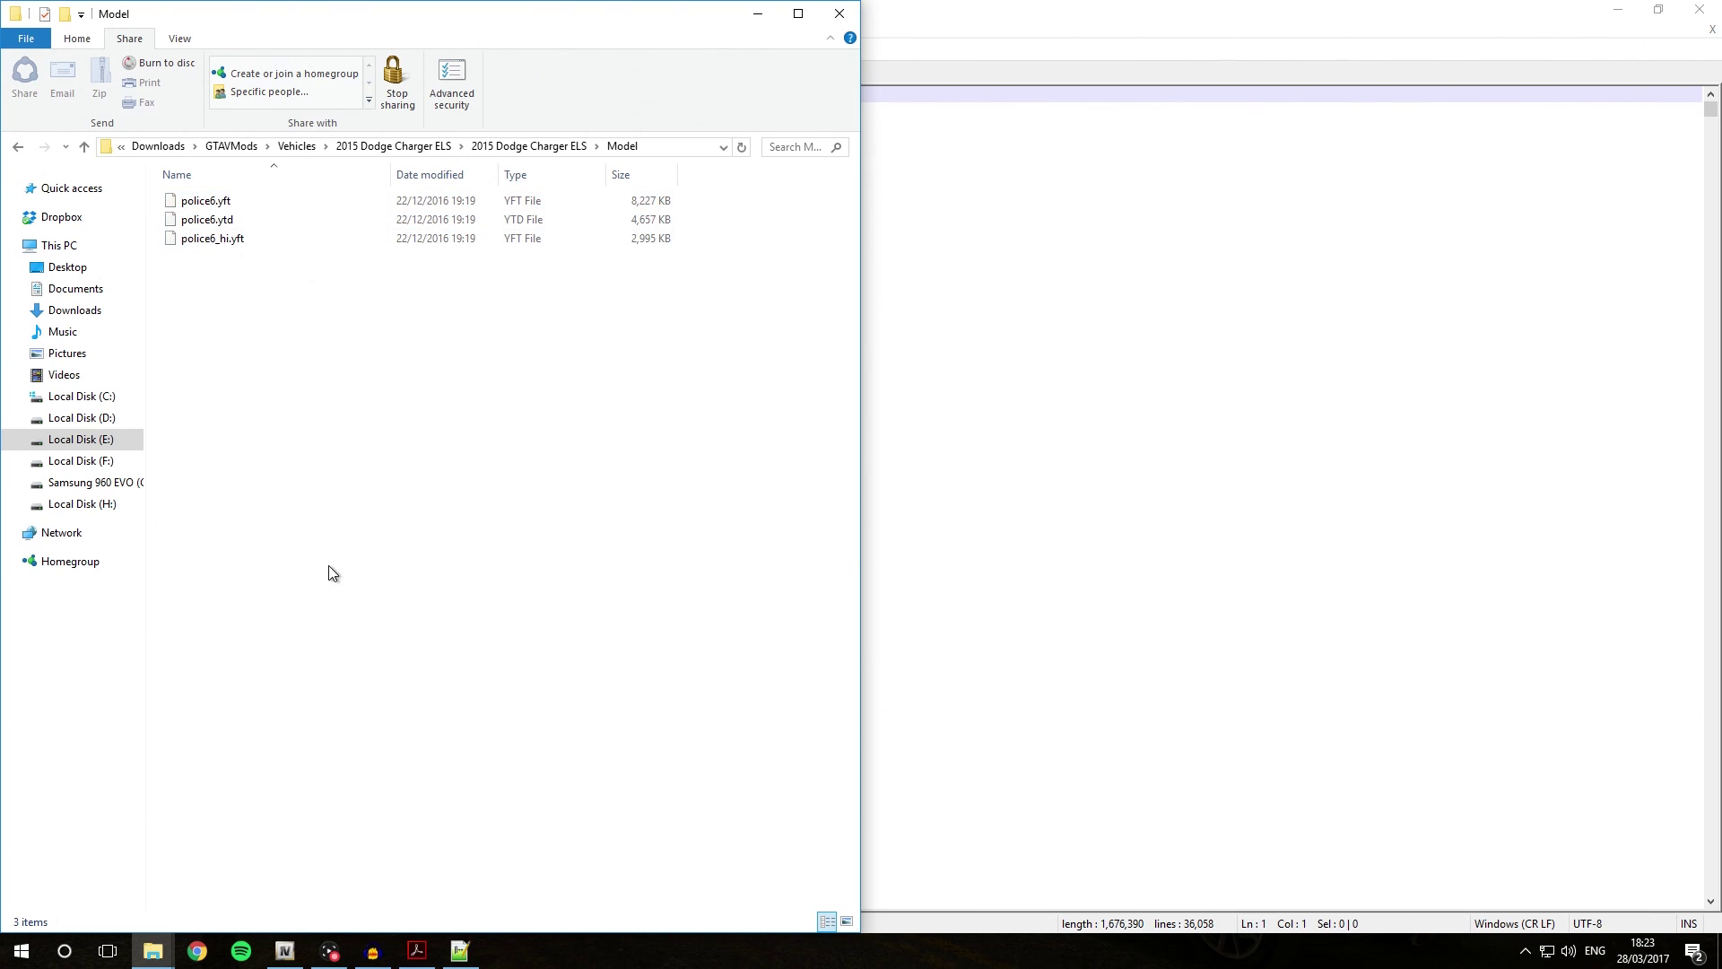
pyautogui.click(459, 950)
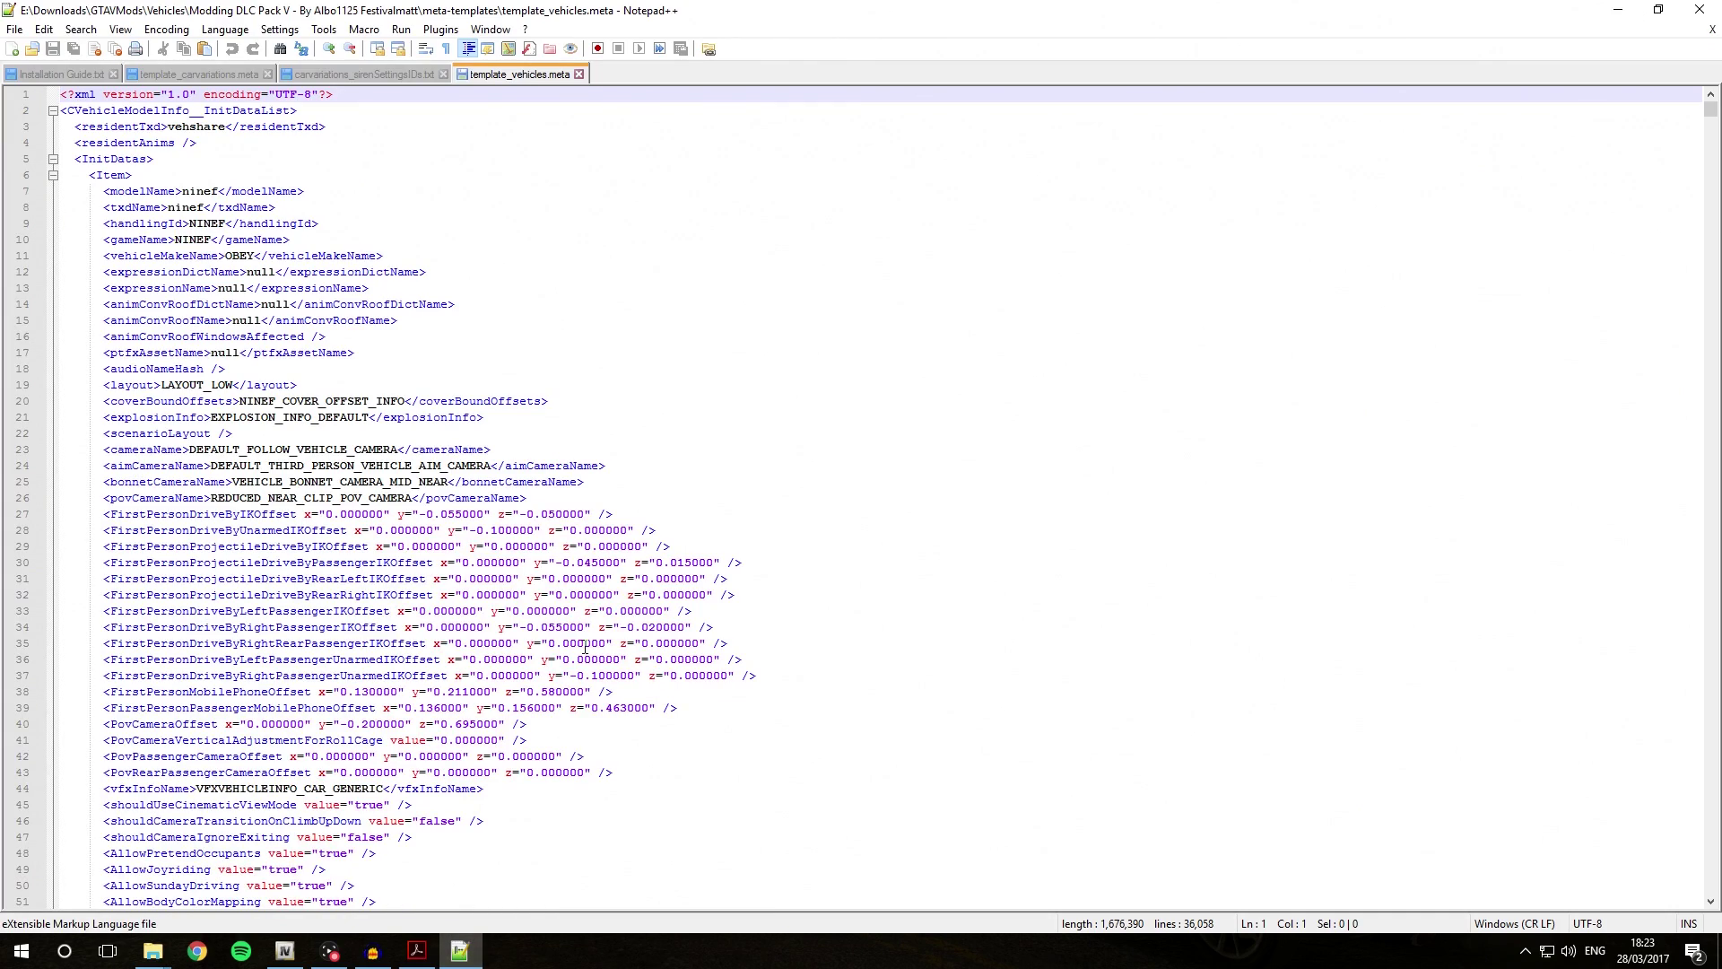
pyautogui.click(434, 226)
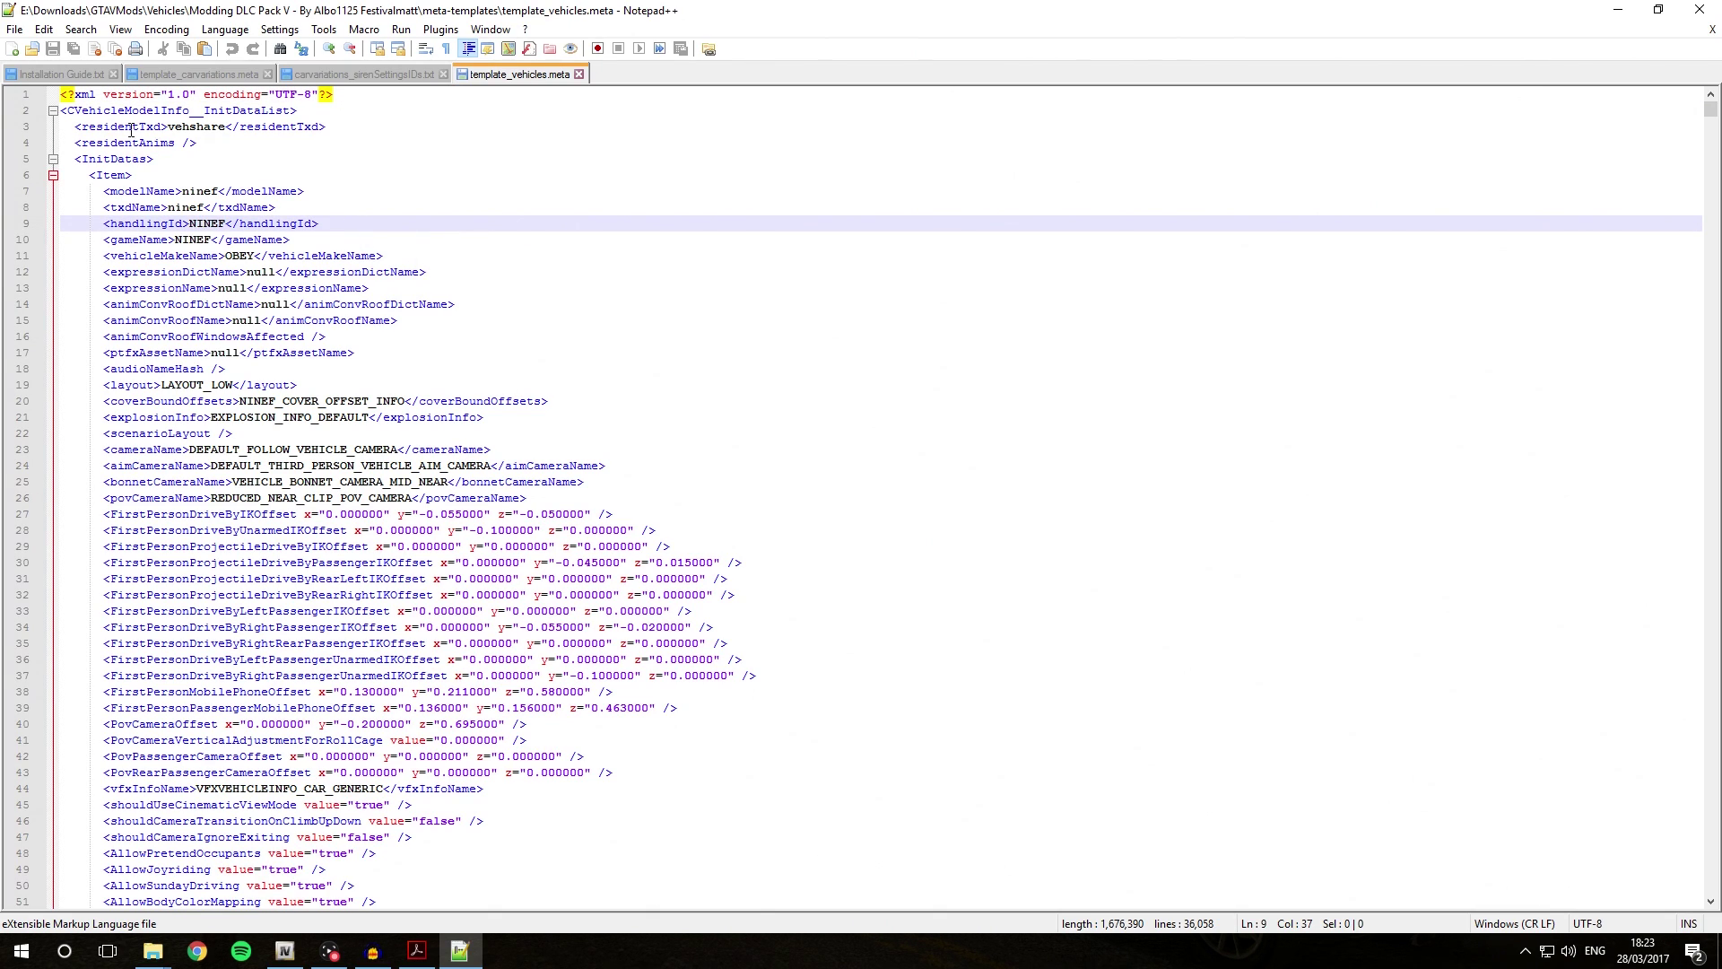
pyautogui.click(88, 32)
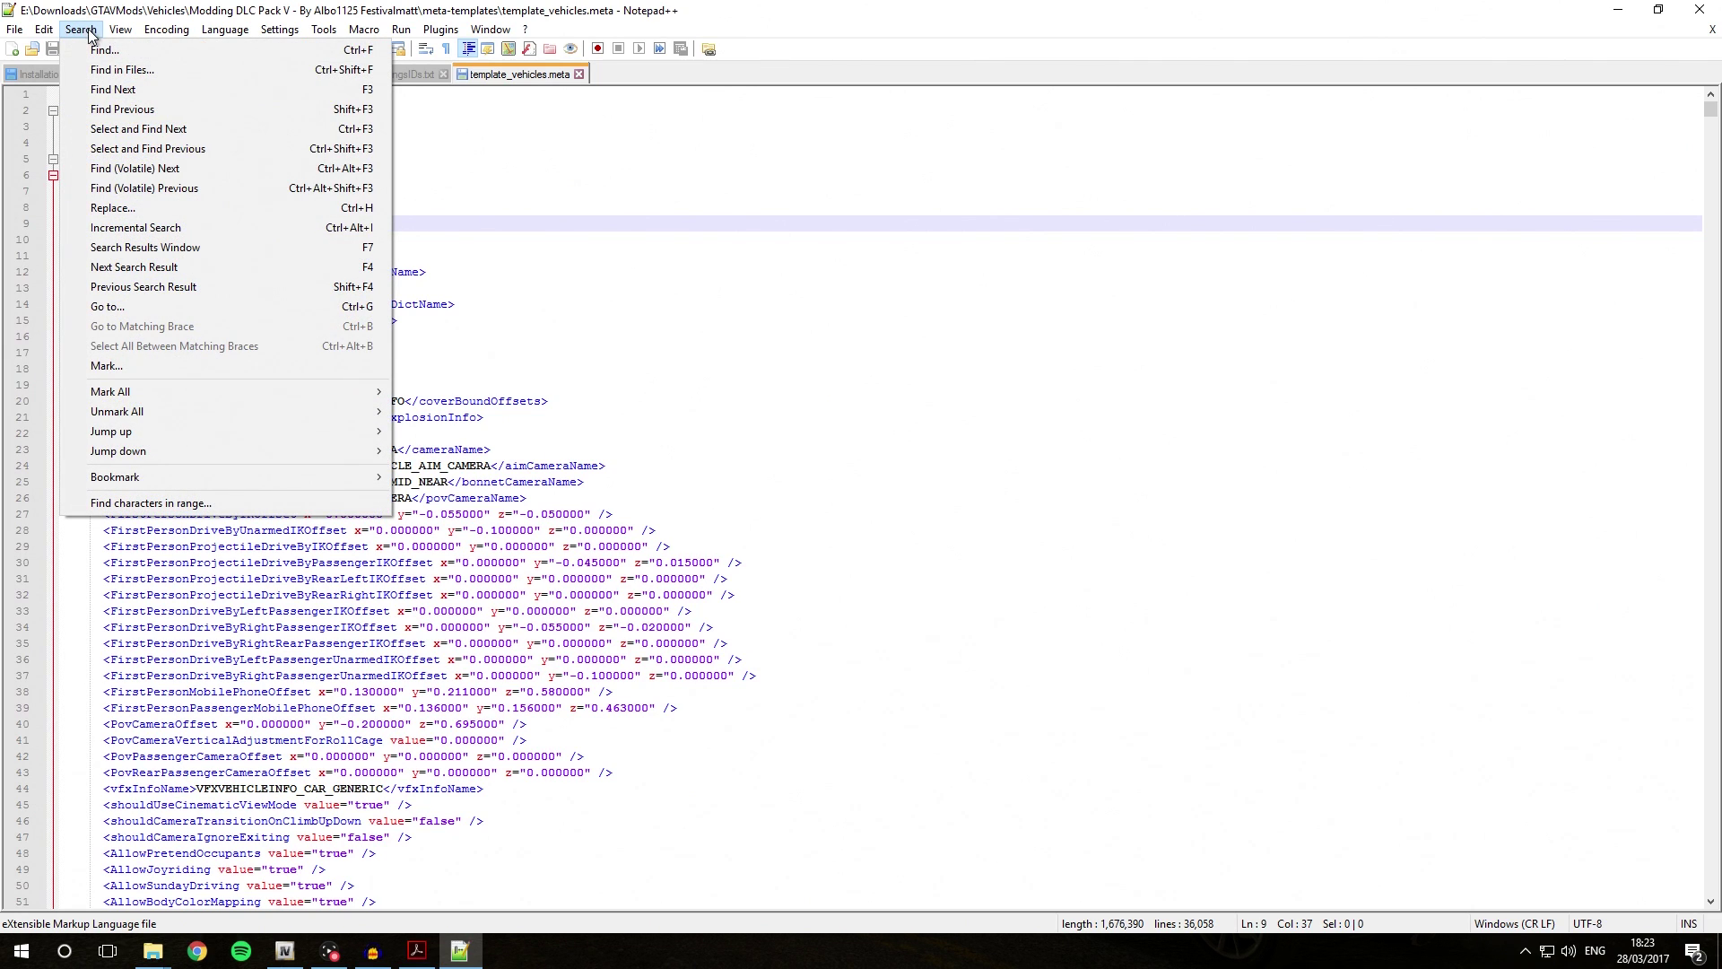